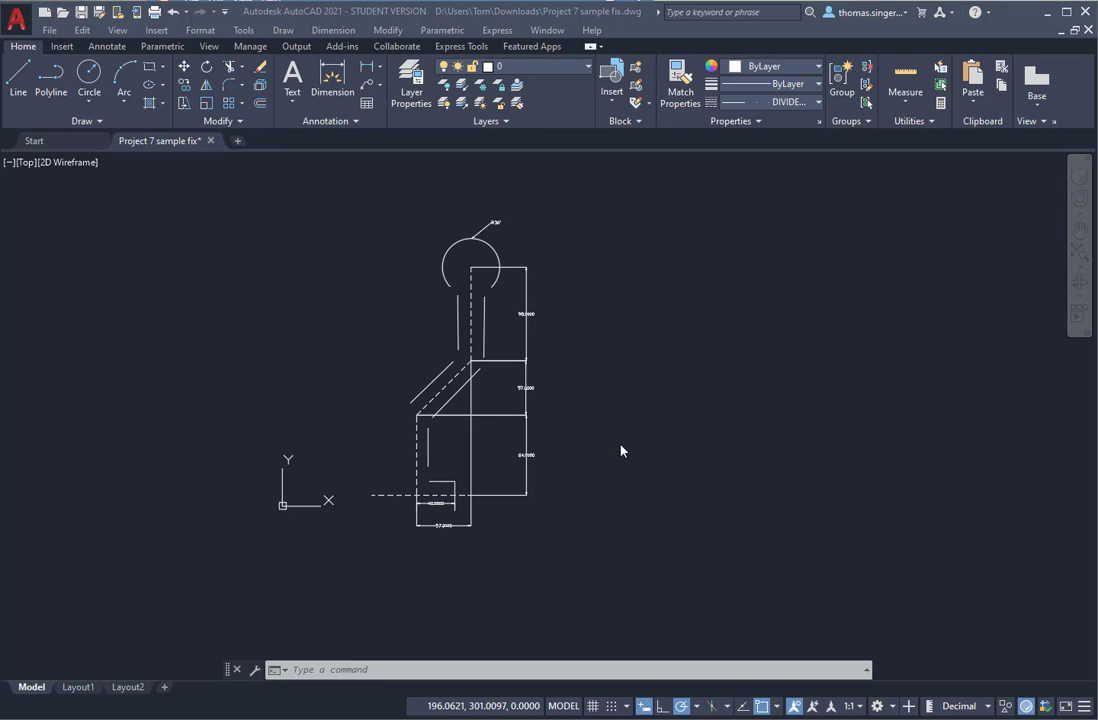
Step: Fillet the right neck line to the right end of the open head arc with a 20 radius
scroll(535, 363, up, 4)
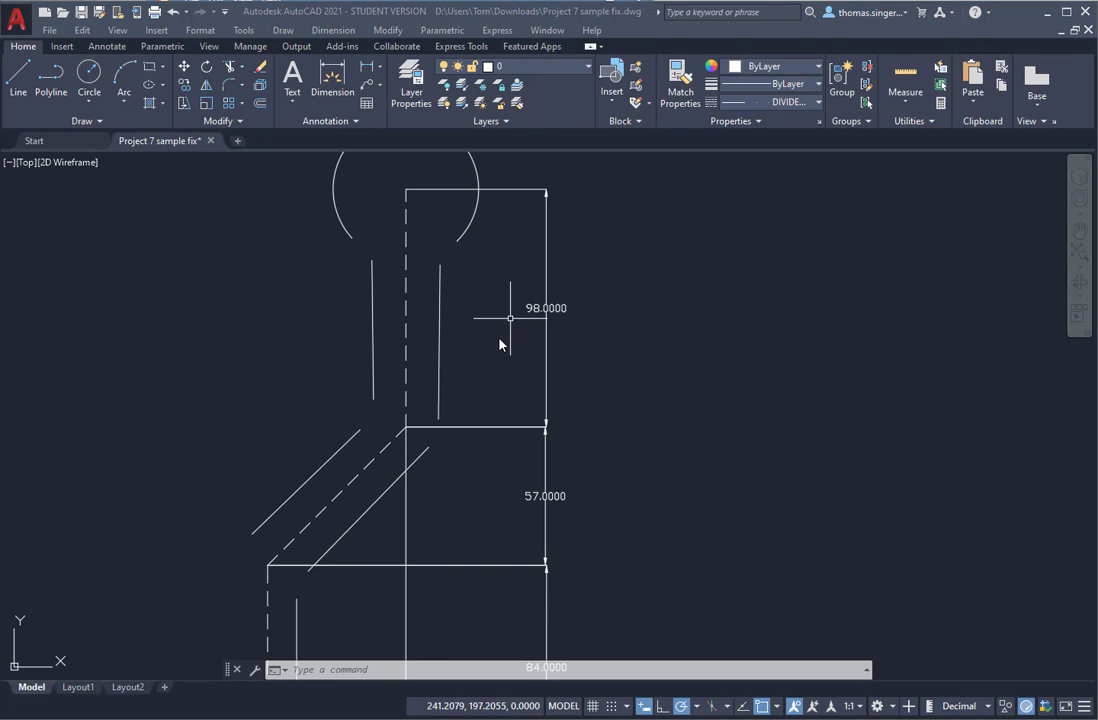
mouse_move(495, 362)
middle_down()
mouse_move(530, 390)
mouse_move(576, 403)
middle_up()
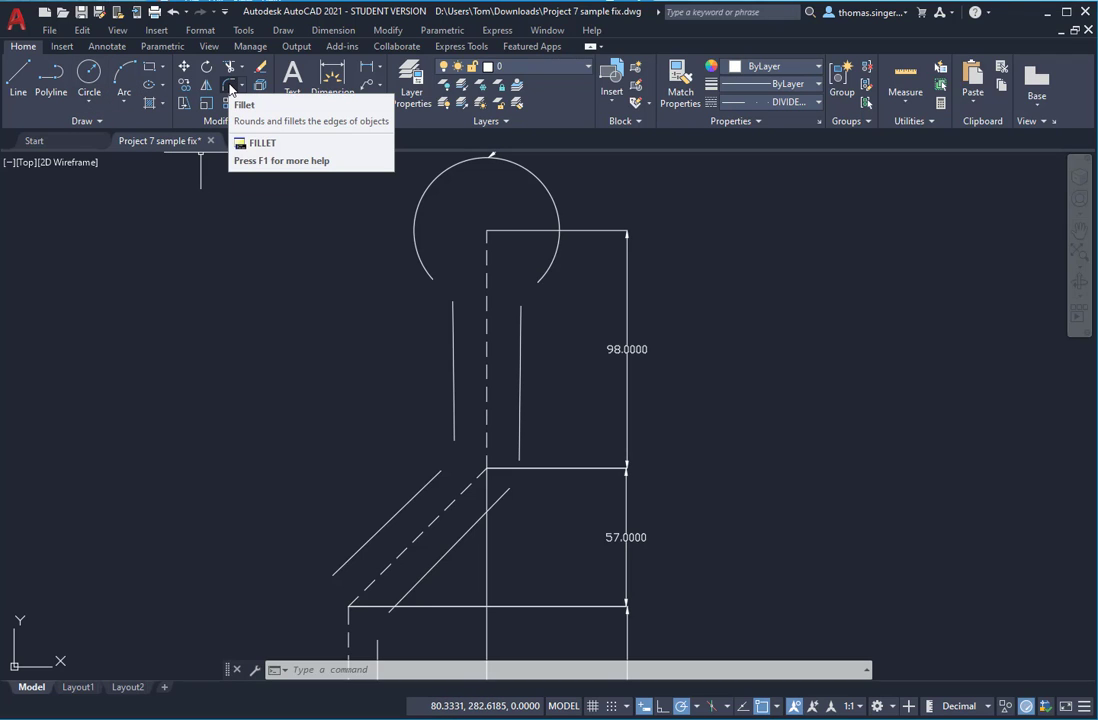
click(231, 89)
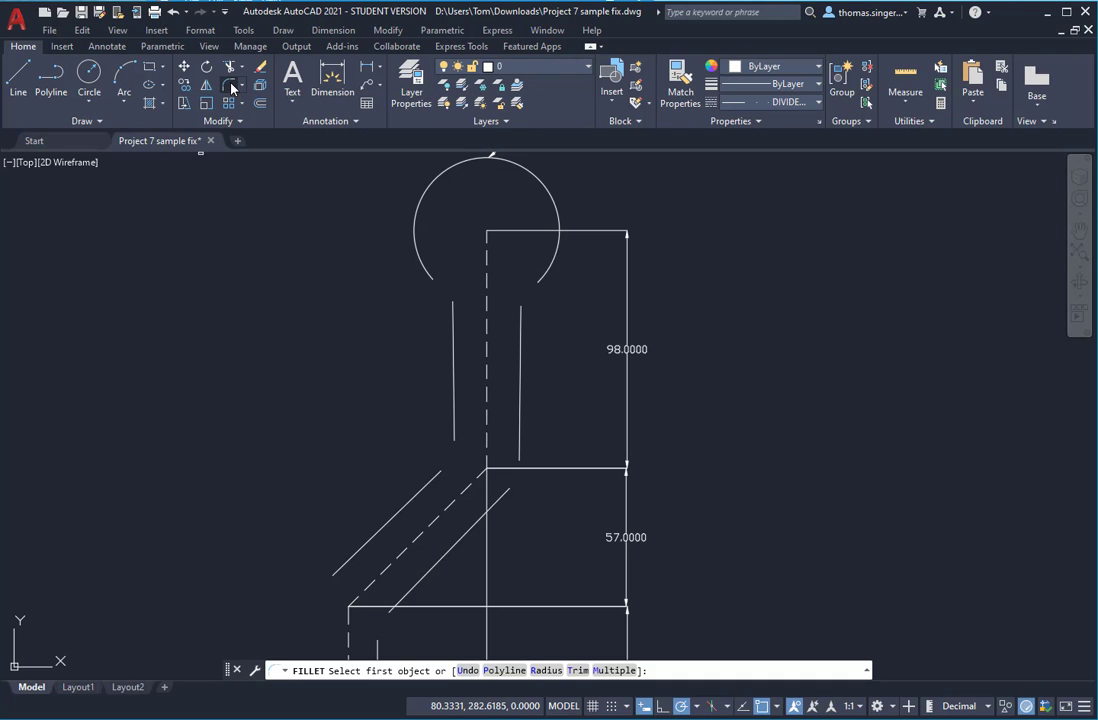
click(546, 671)
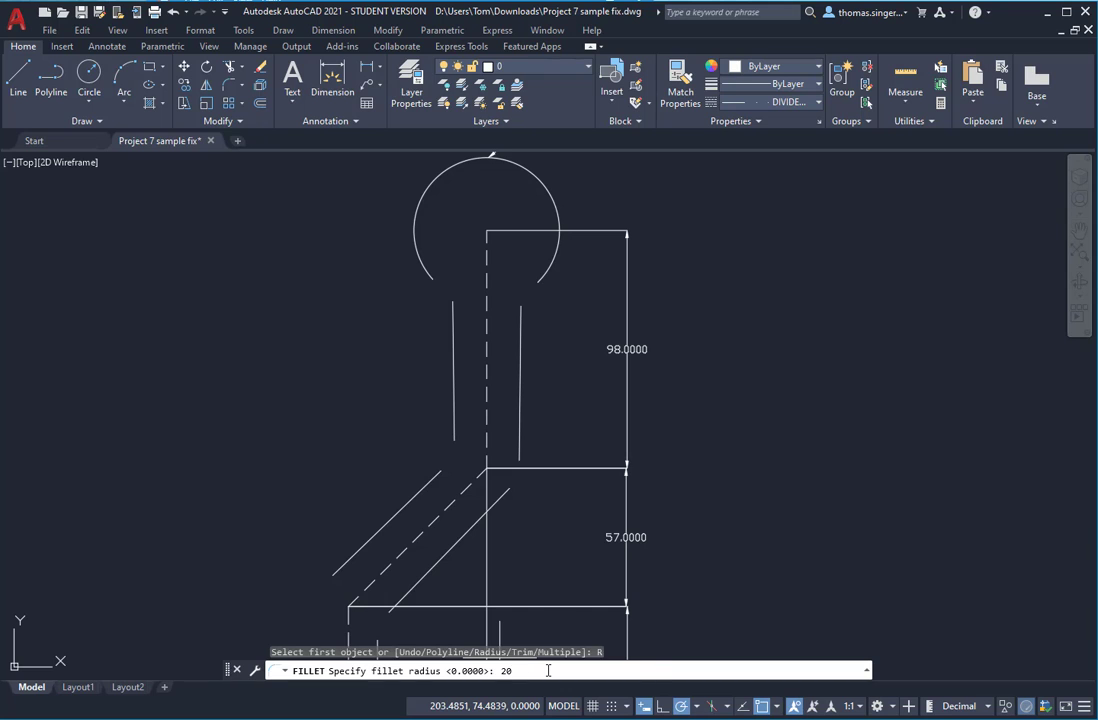
key(Return)
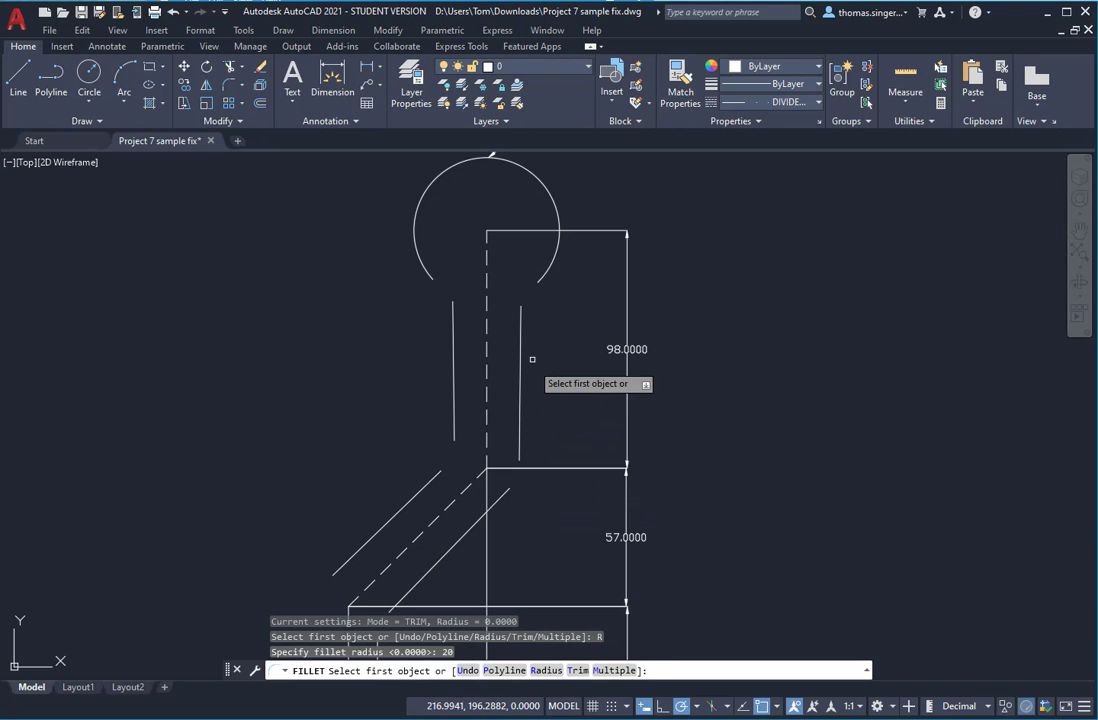
click(522, 303)
click(546, 276)
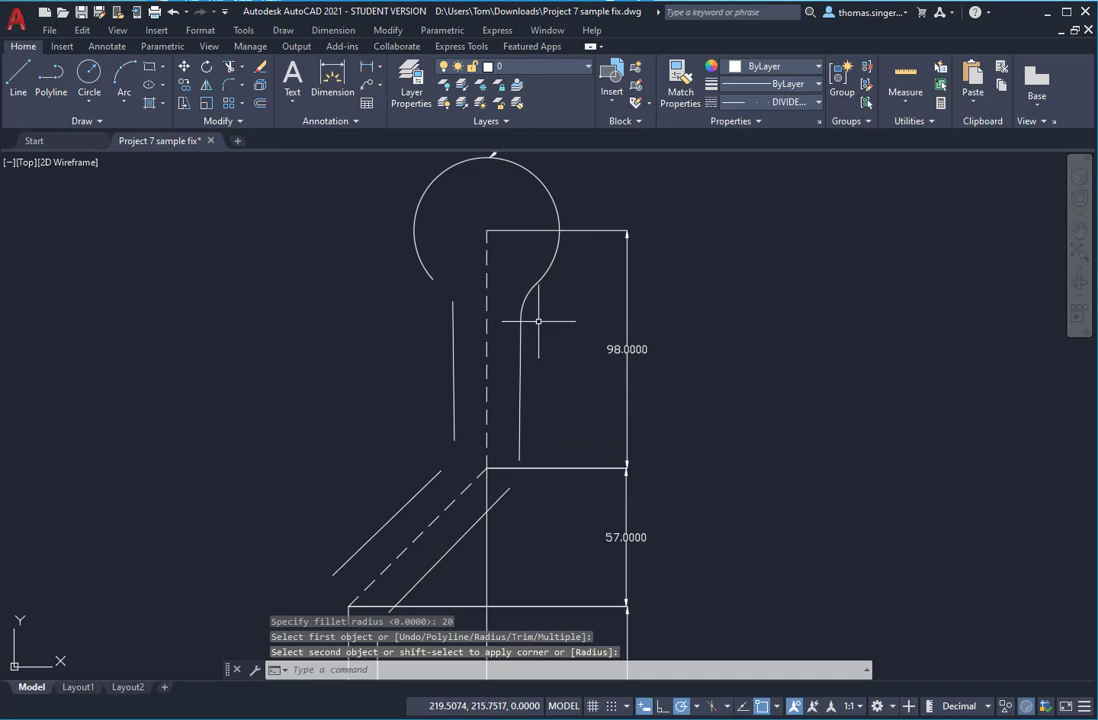
scroll(540, 300, up, 4)
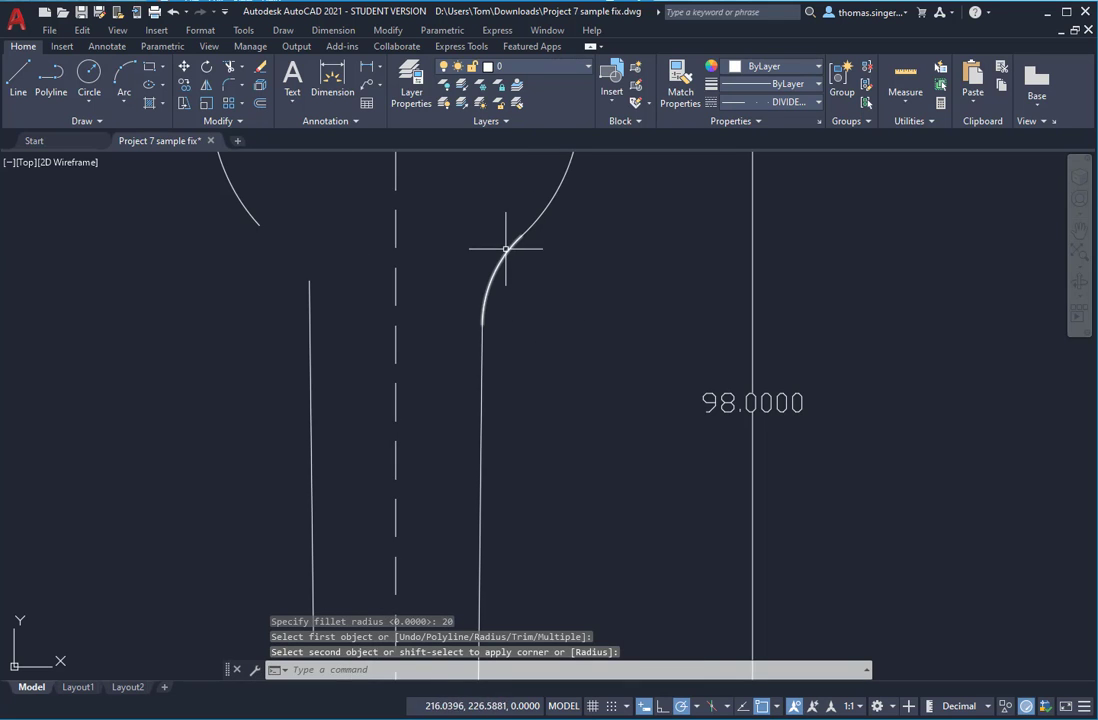
scroll(557, 277, down, 4)
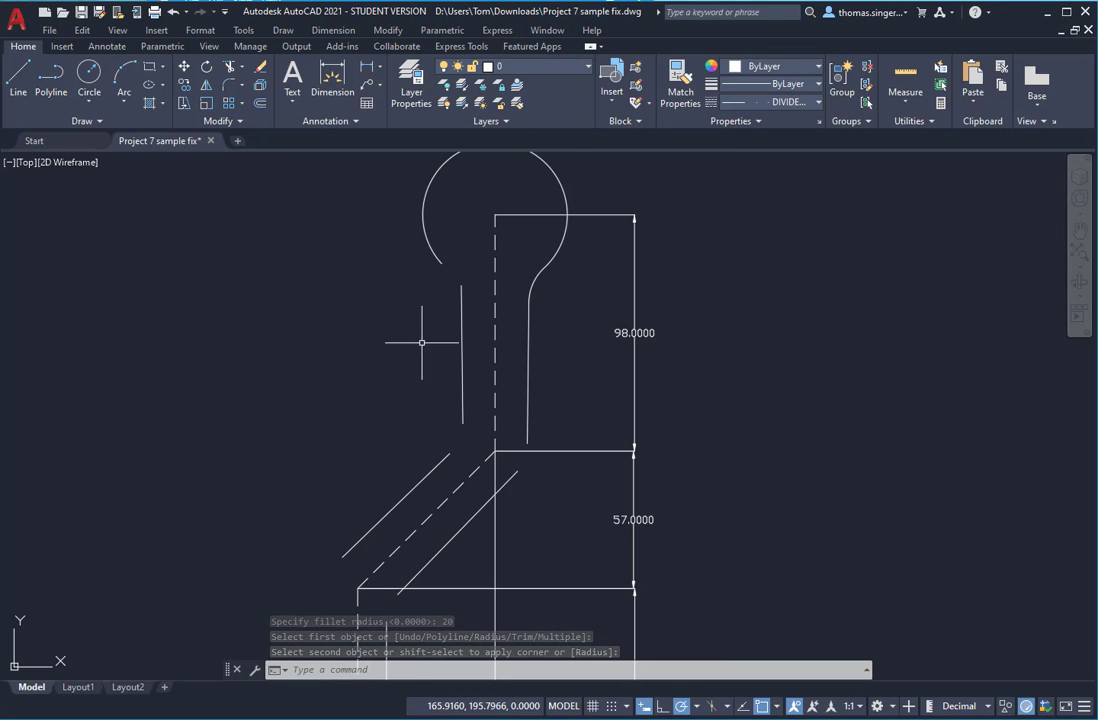
Step: Draw a circle of radius 20 tangent to the left neck line and the left side of the head arc
click(89, 97)
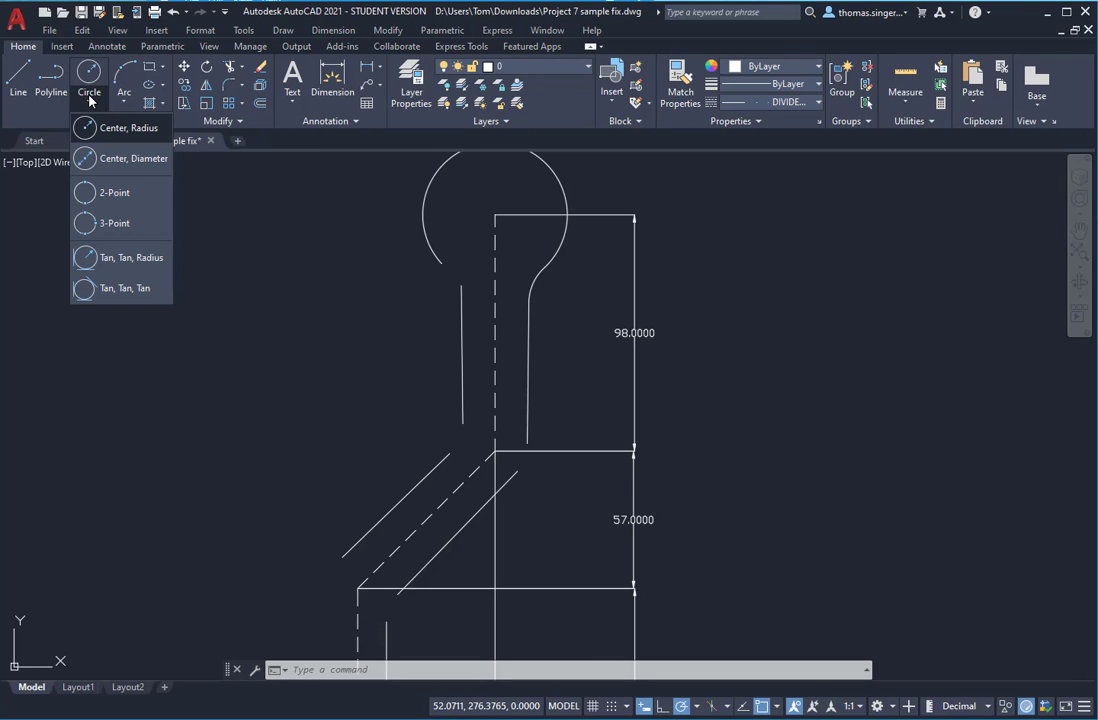
click(118, 258)
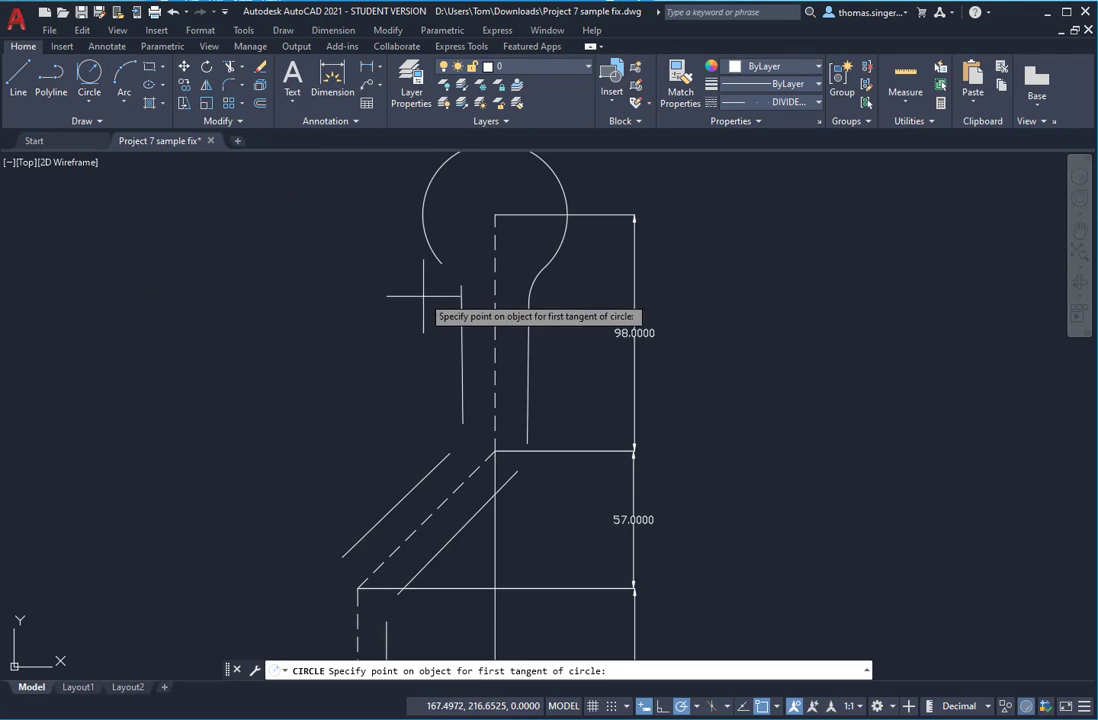
click(460, 300)
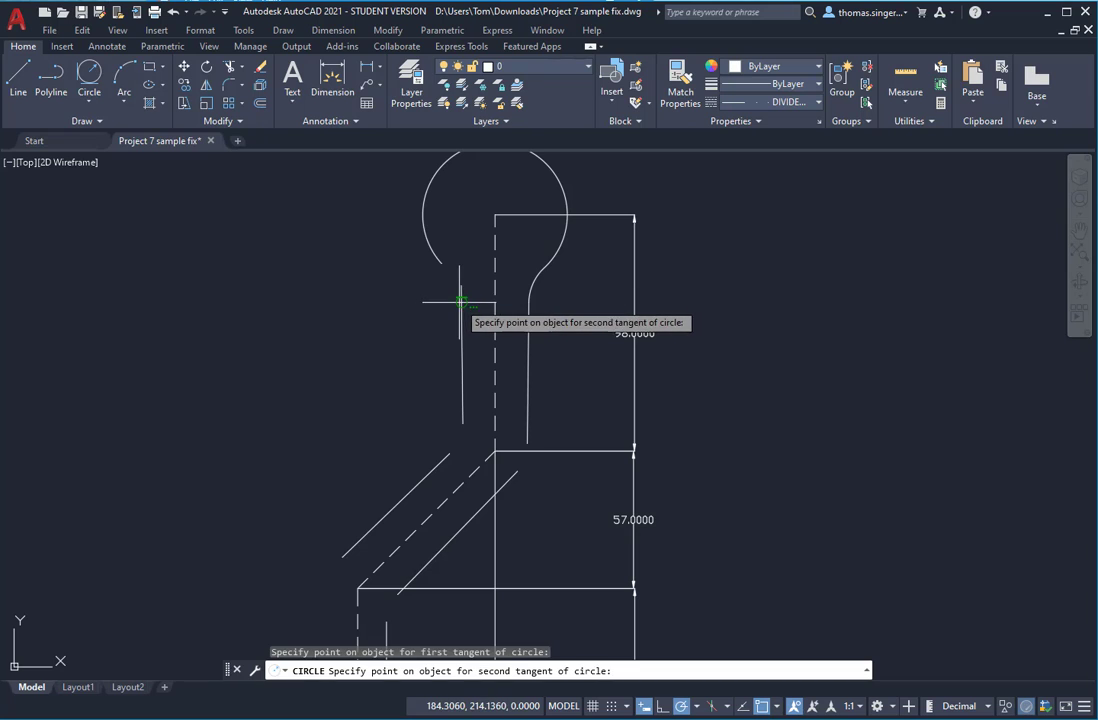
click(432, 252)
text(20)
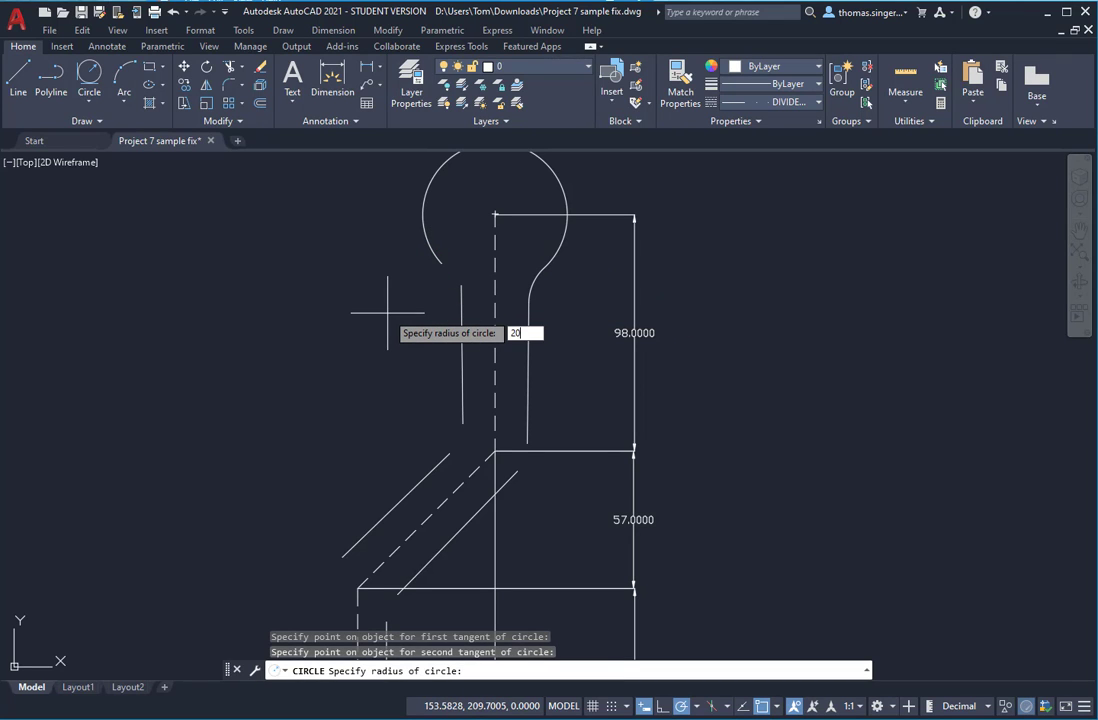
key(Return)
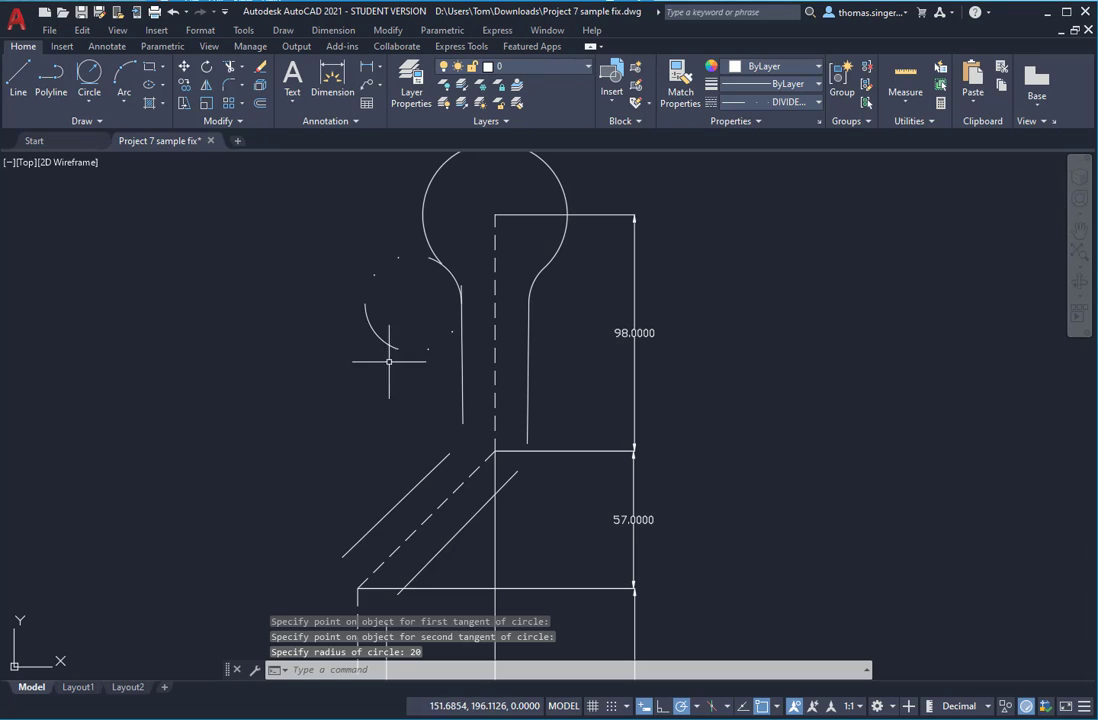
scroll(468, 280, up, 4)
scroll(468, 280, down, 4)
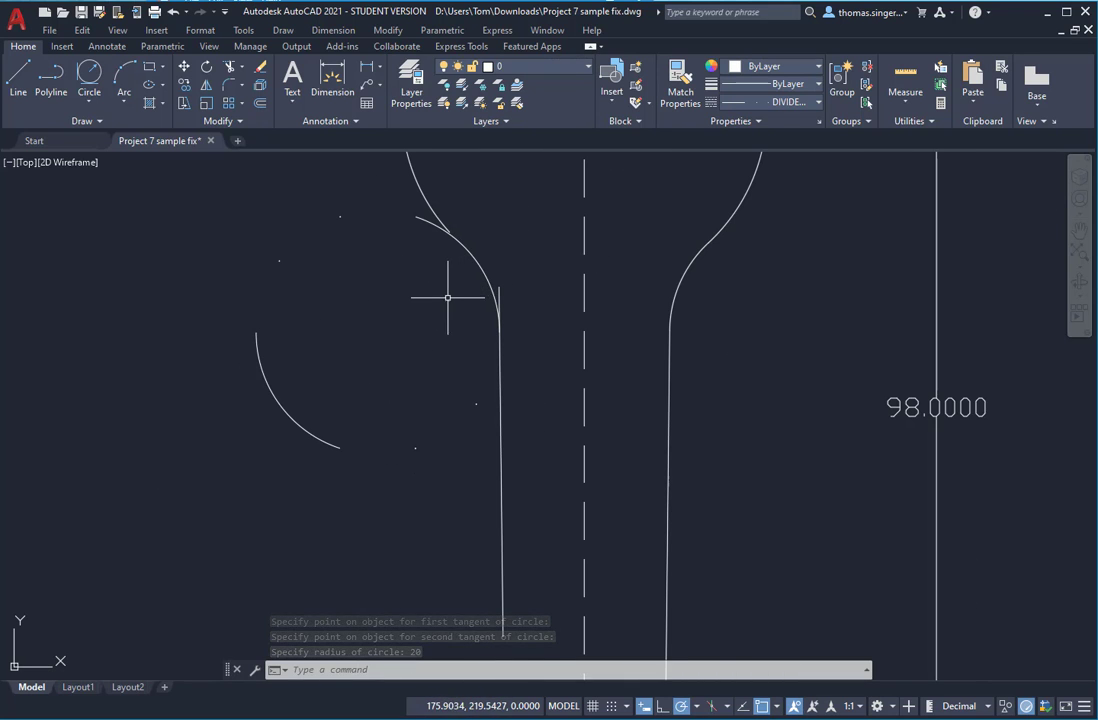
scroll(445, 298, down, 2)
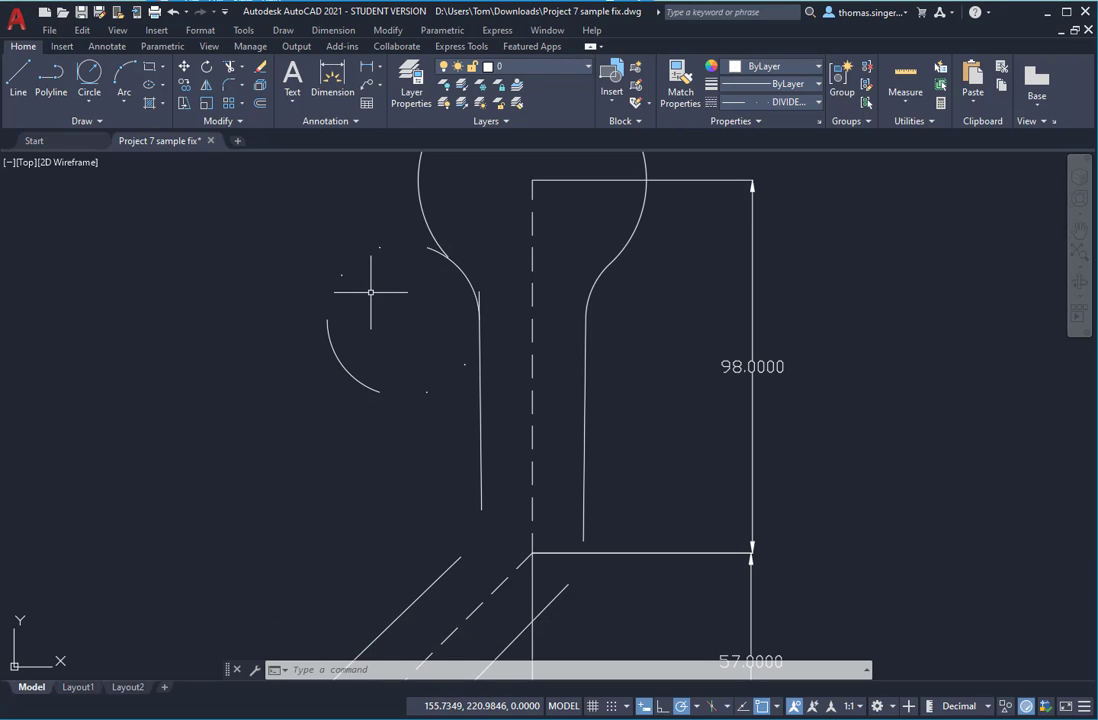
Step: Create a new layer named object and set its color to index 31
click(585, 67)
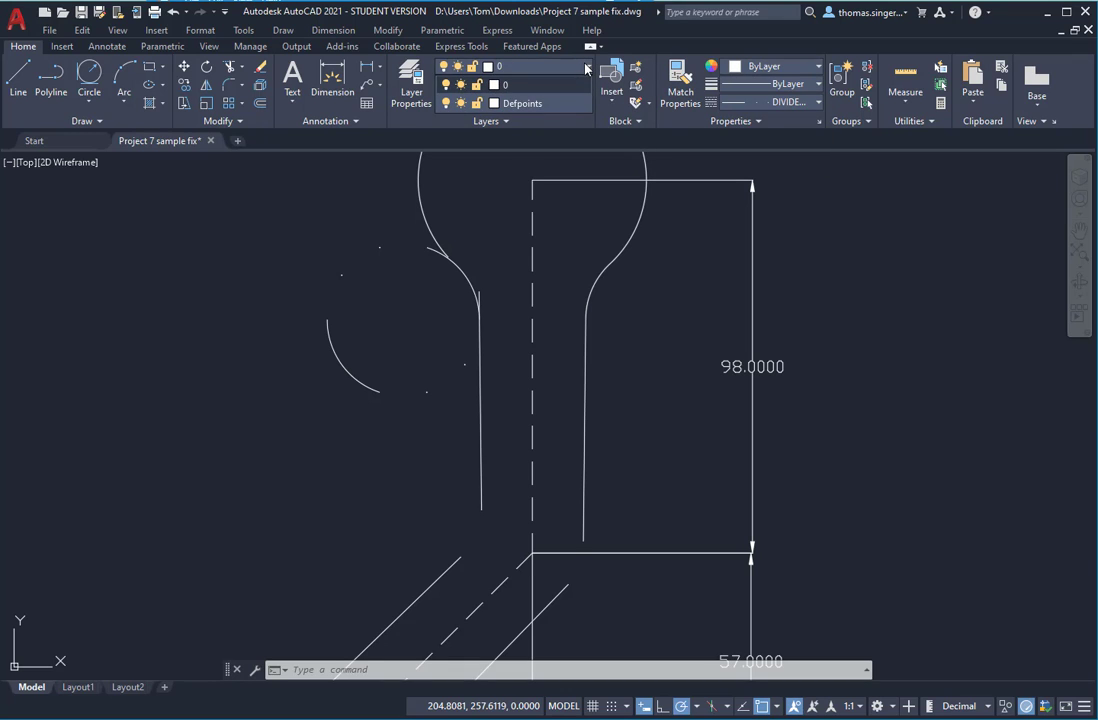
click(407, 92)
click(409, 95)
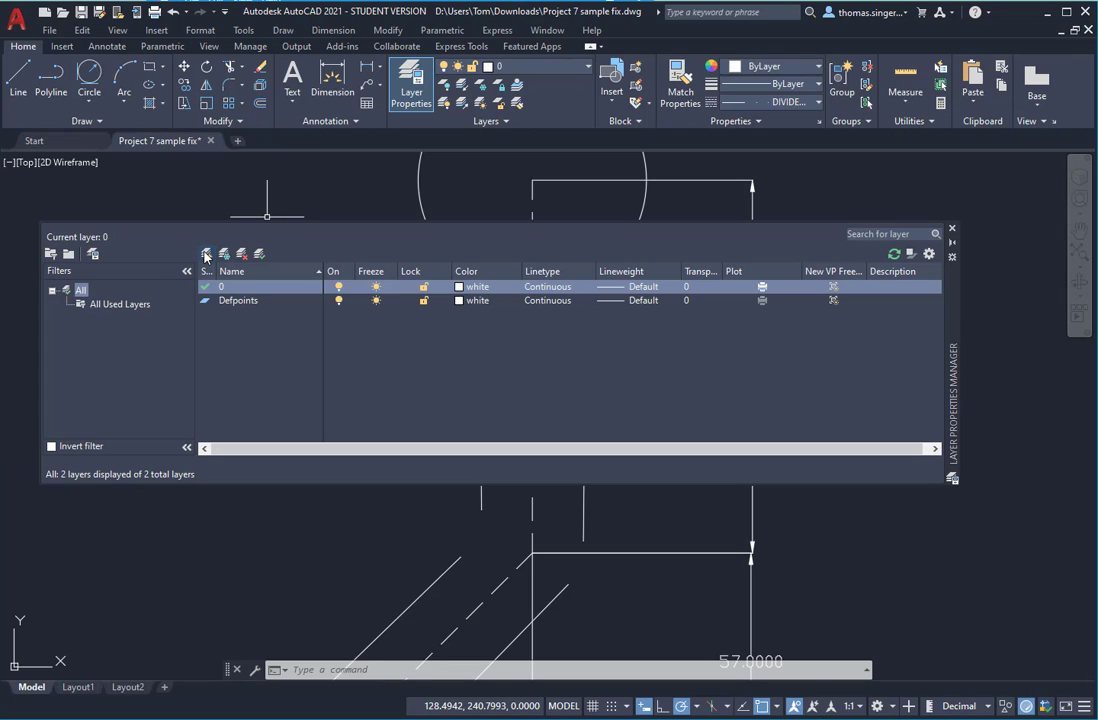
click(205, 254)
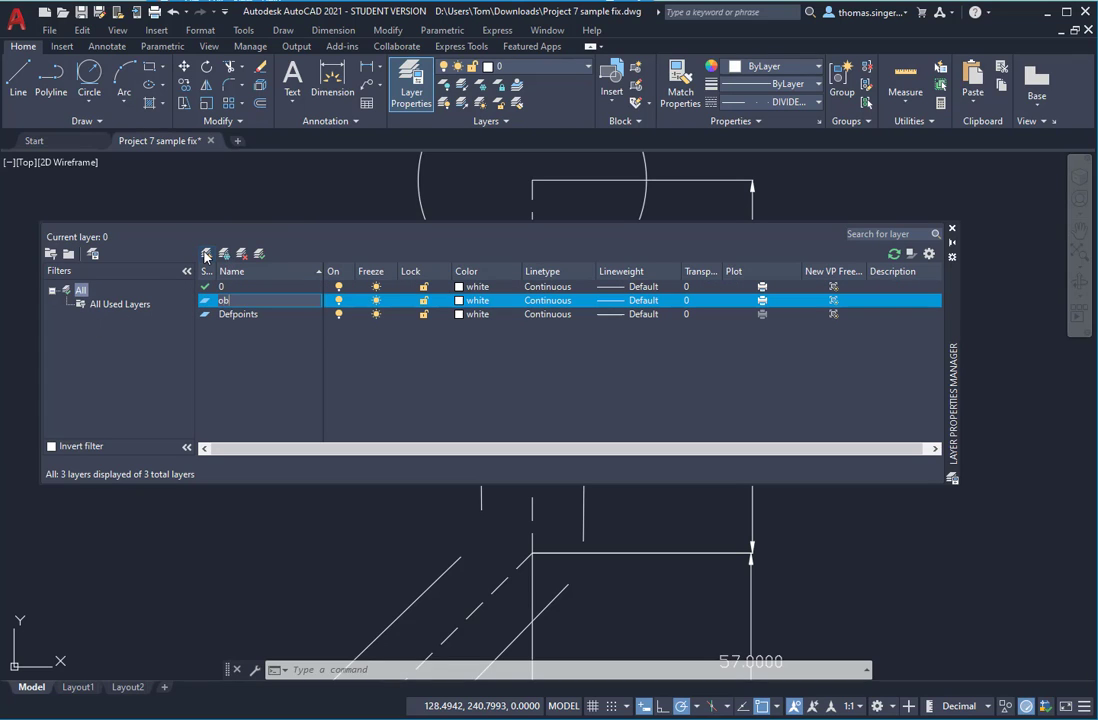
key(Return)
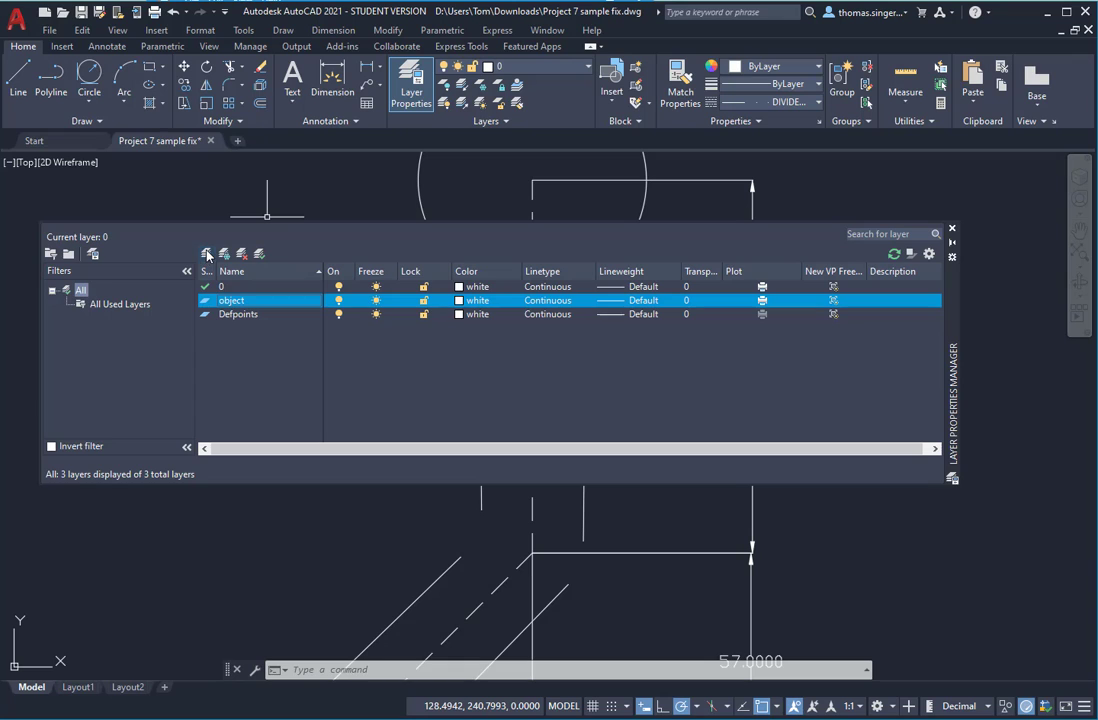
click(466, 301)
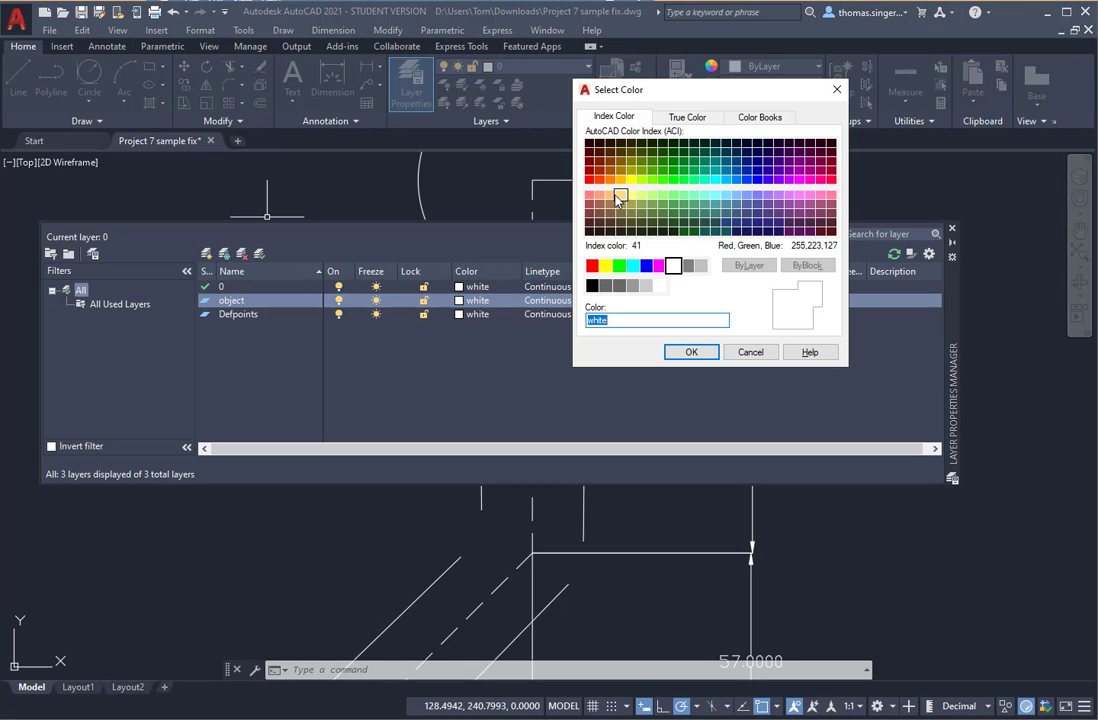
click(610, 194)
click(689, 352)
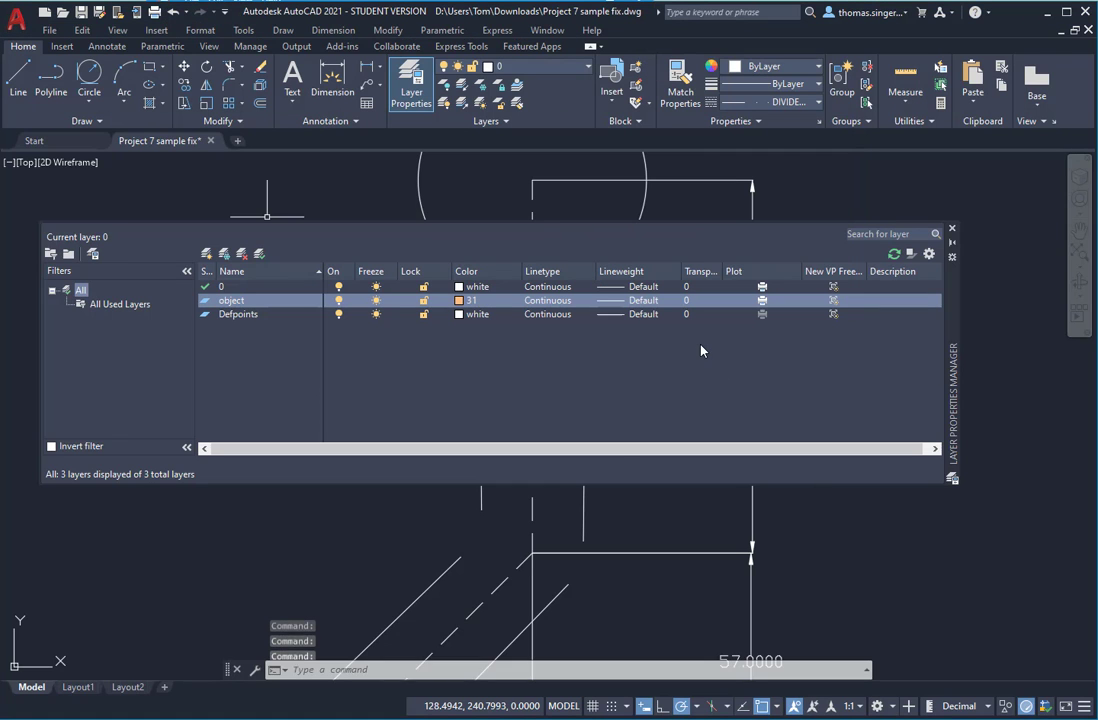
Step: Set the object layer's lineweight to 0.50 mm
click(639, 312)
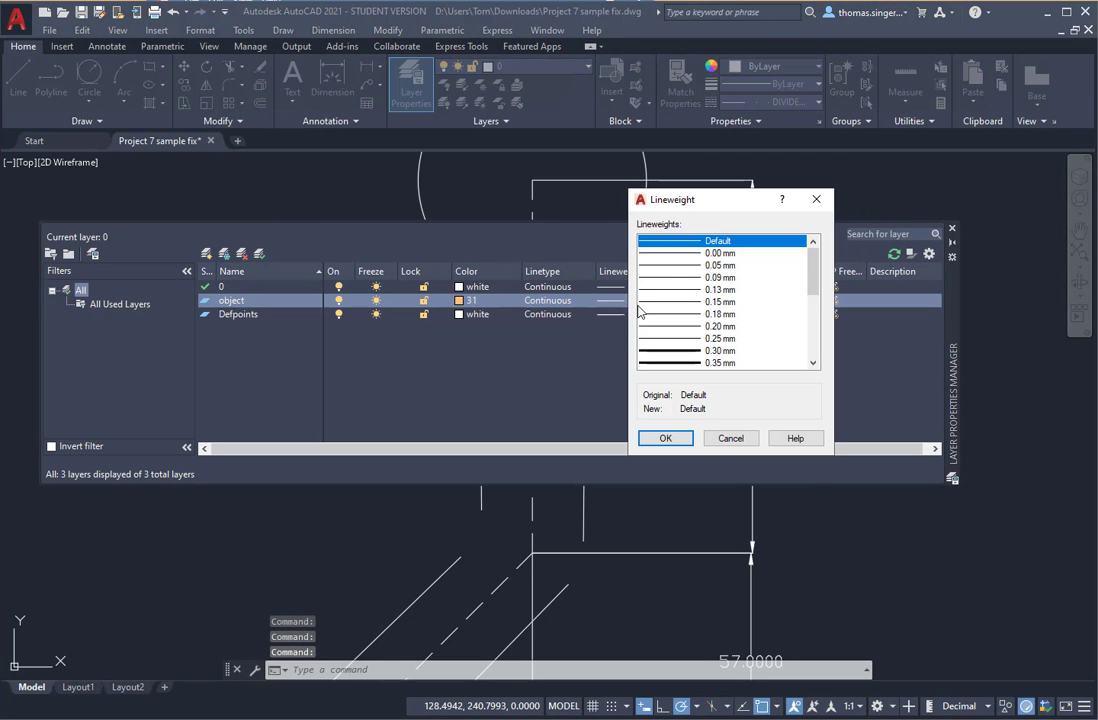
scroll(708, 354, down, 3)
click(705, 350)
click(665, 438)
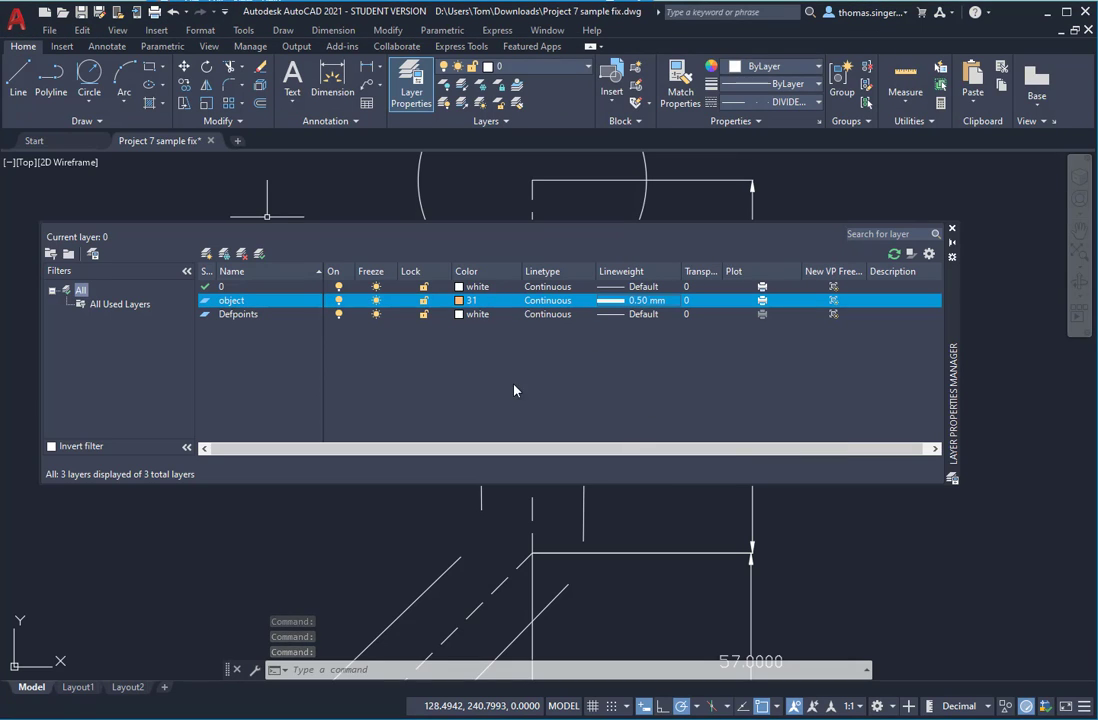
Step: Create another layer named center and set its color to green
click(207, 254)
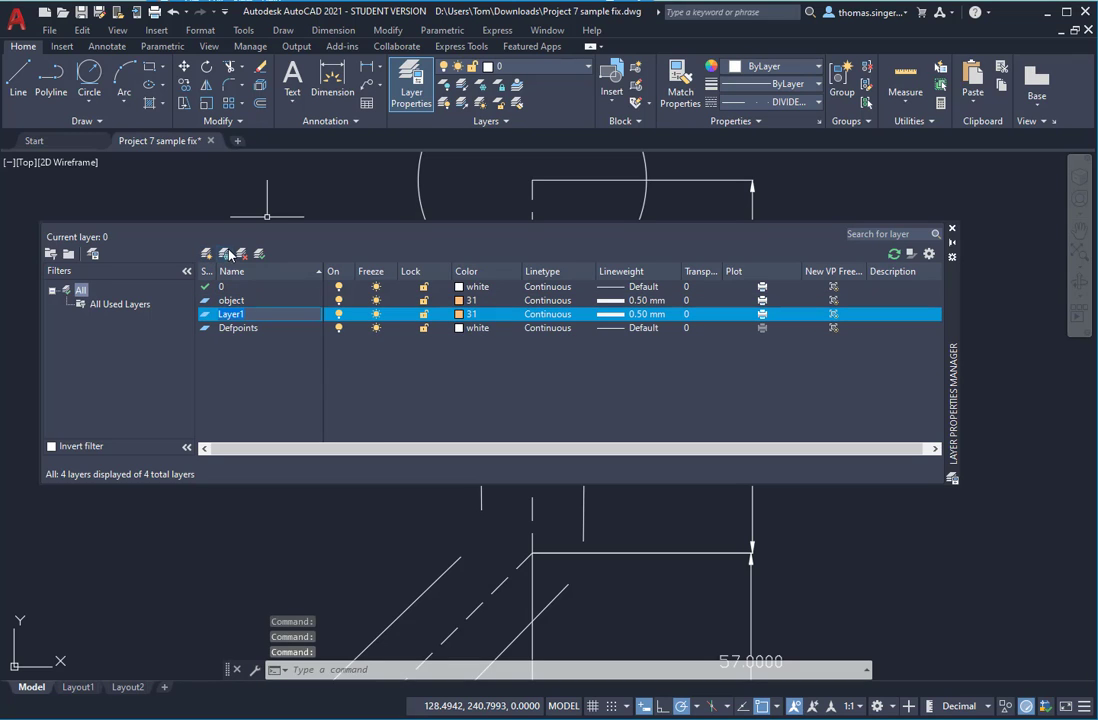
key(Return)
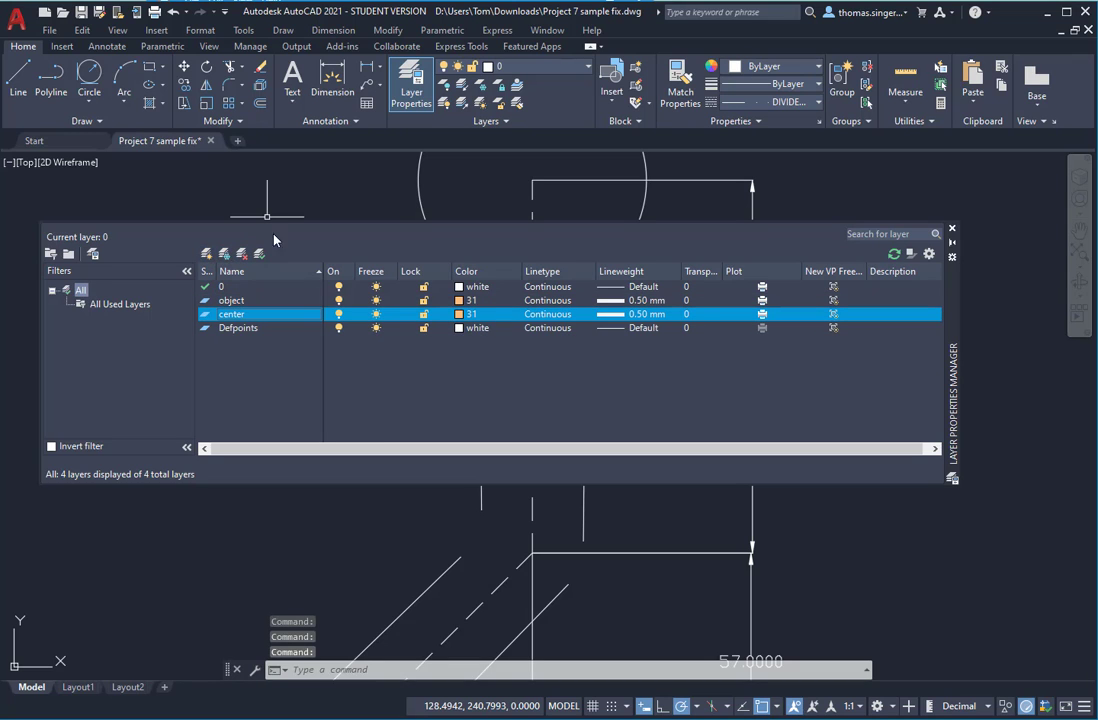
click(461, 314)
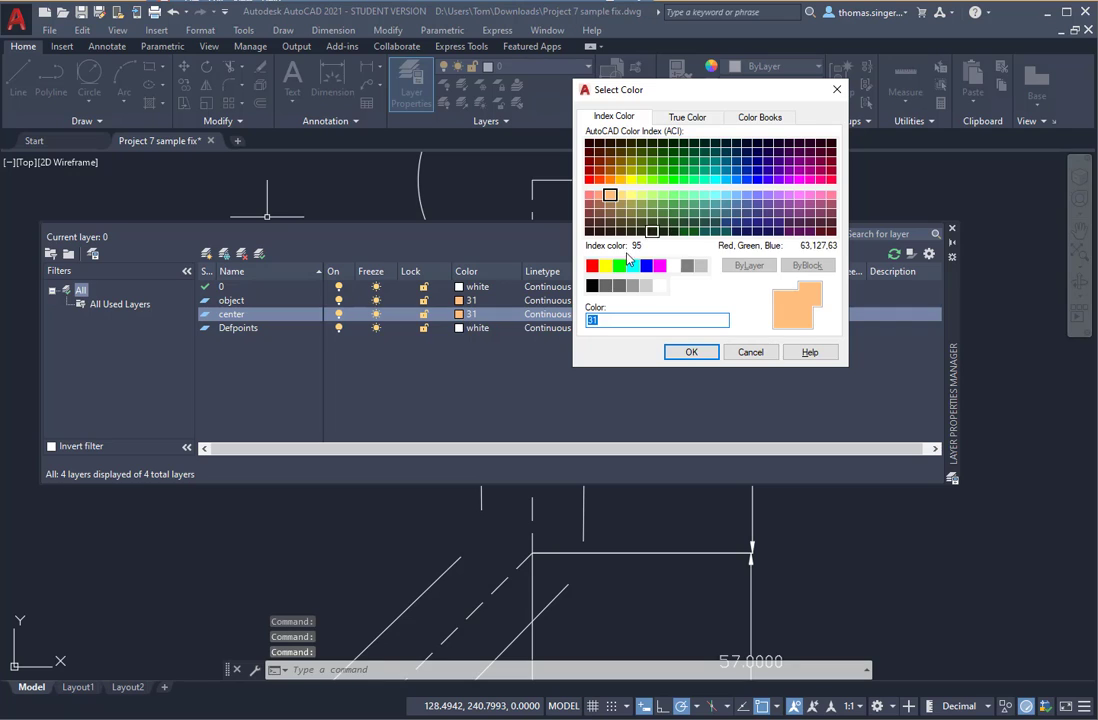
click(619, 265)
click(690, 352)
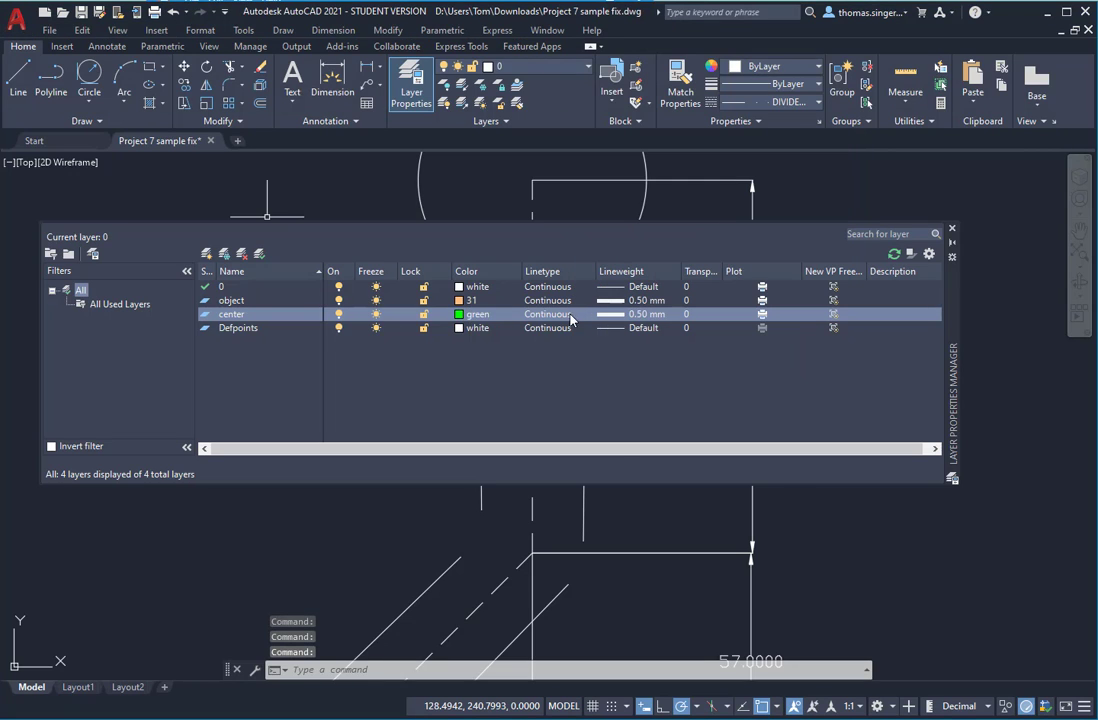
Step: Assign the CENTER2 linetype to the center layer
click(548, 314)
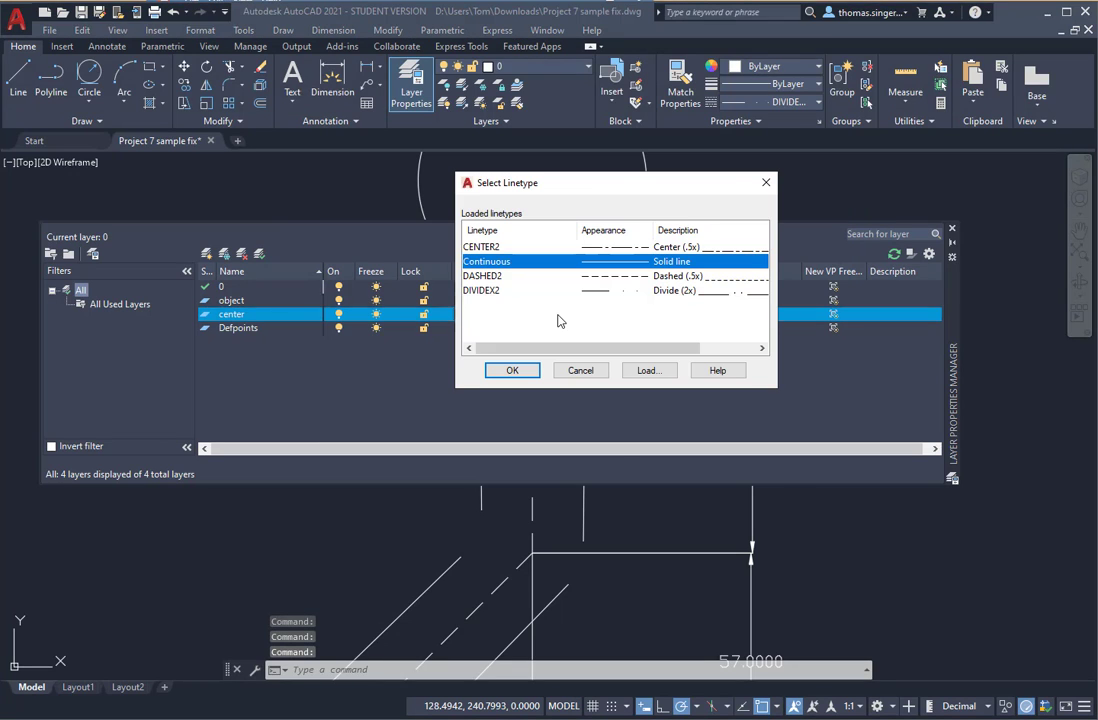
click(487, 249)
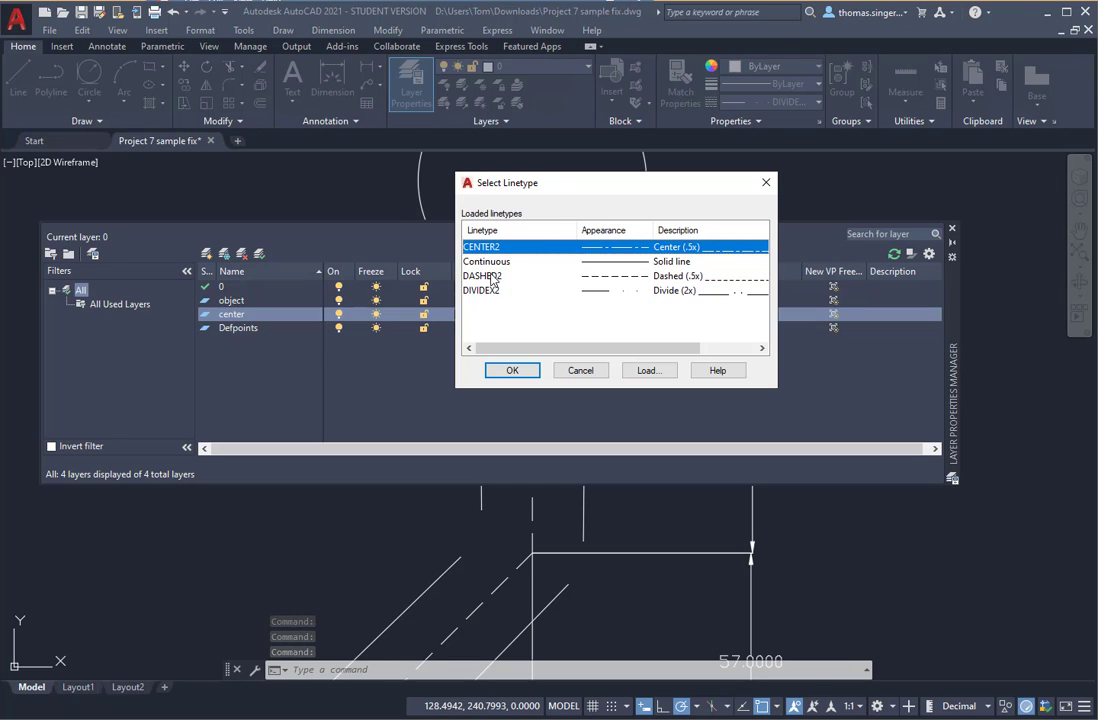
click(512, 371)
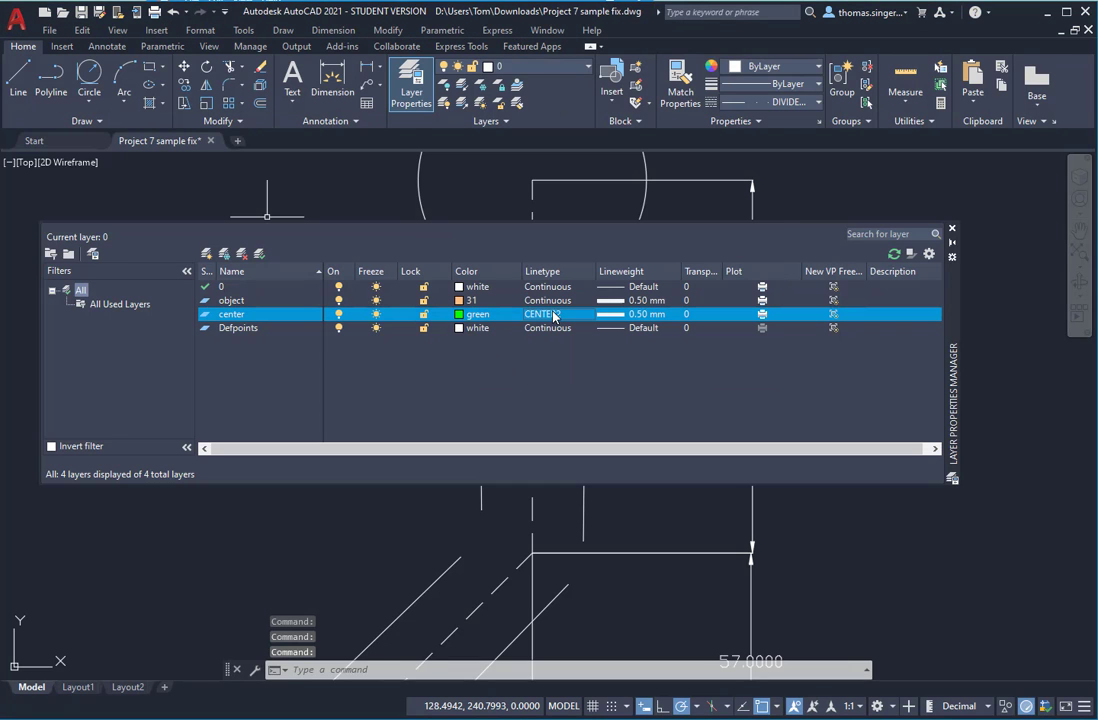
Step: Set the center layer's lineweight to Default and close the layer properties manager
click(628, 317)
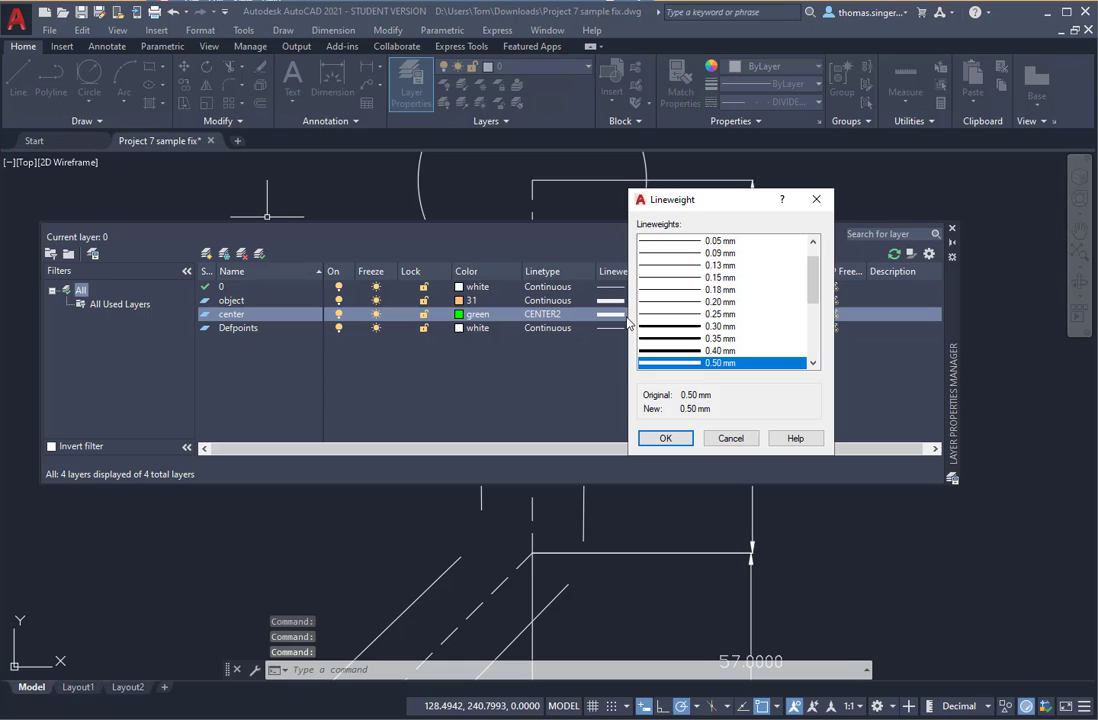
scroll(677, 247, up, 1)
click(676, 241)
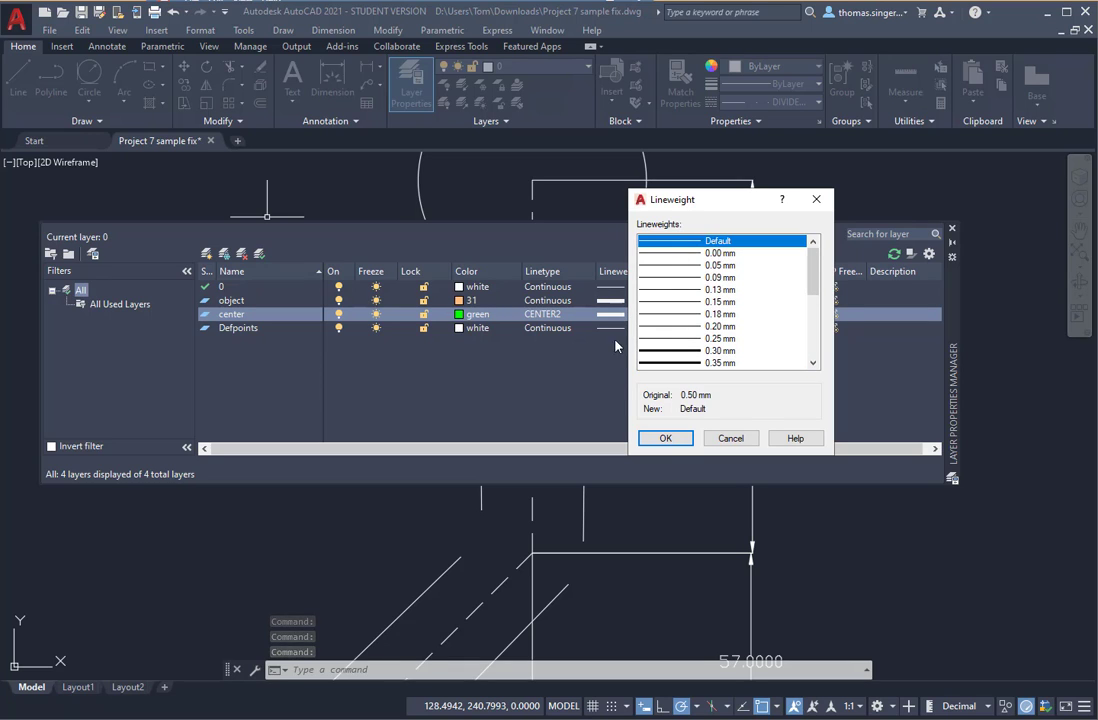
click(667, 439)
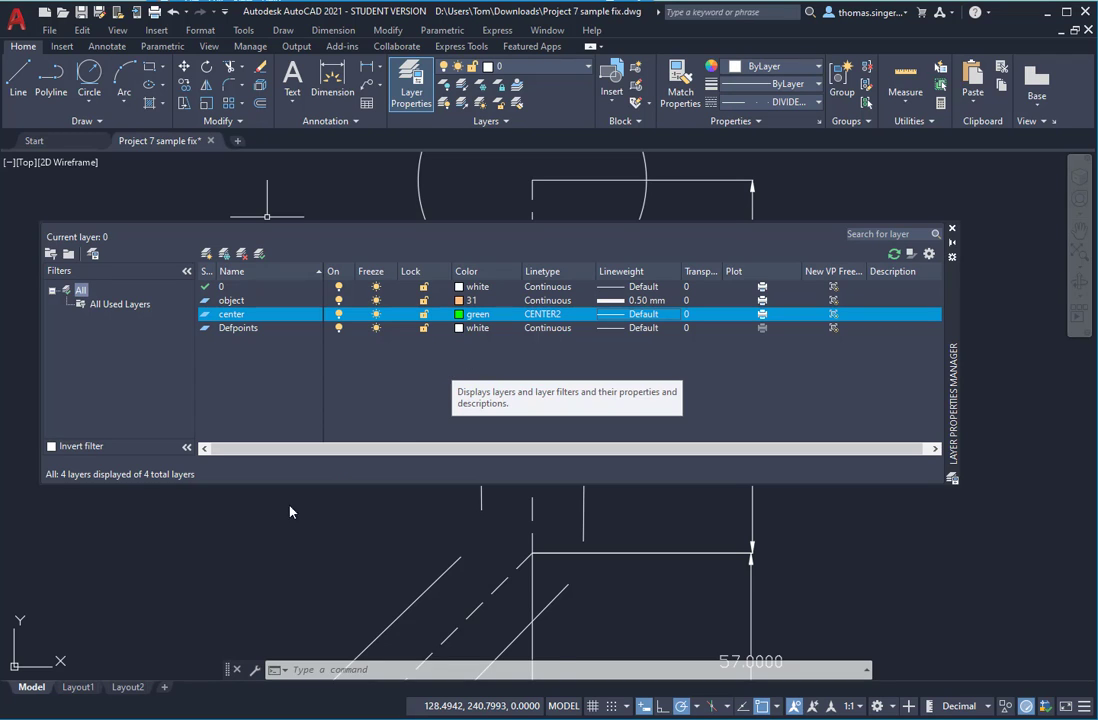
click(291, 536)
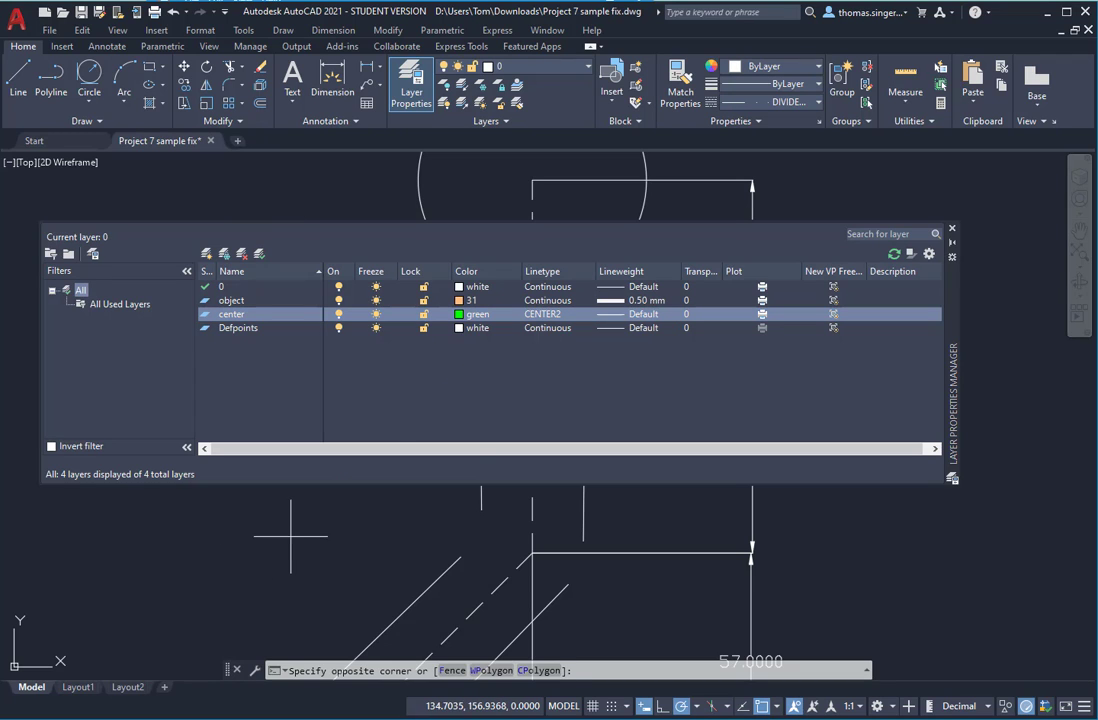
click(952, 229)
key(Escape)
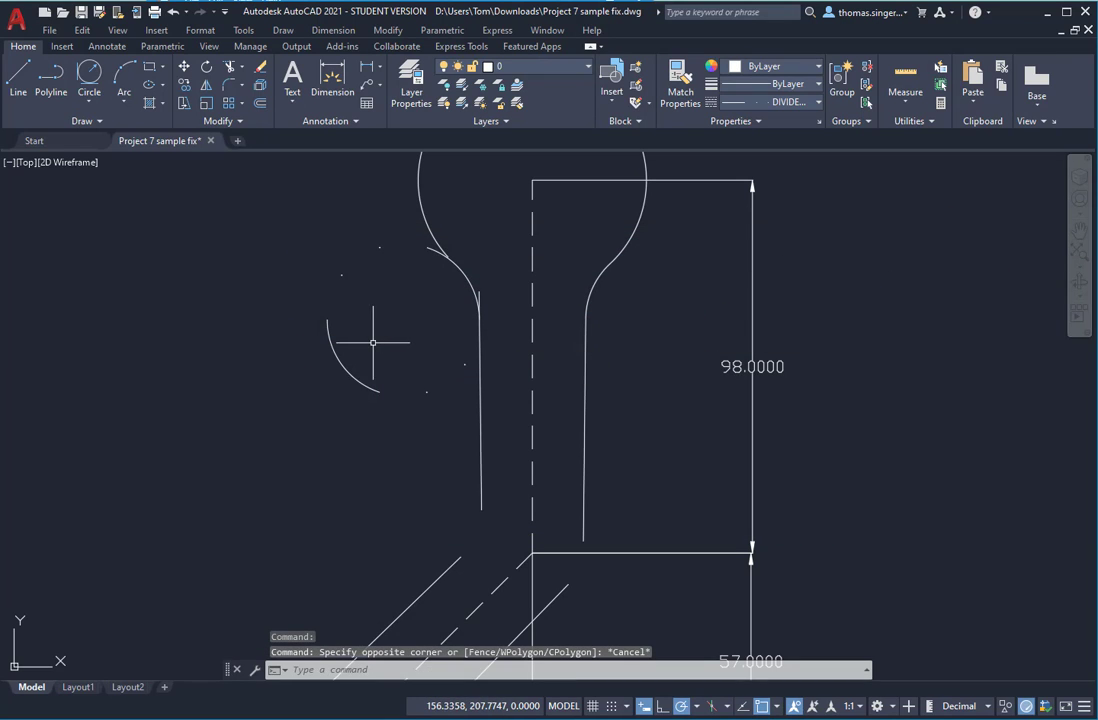
Step: Move the dotted tangent circle beside the neck to the object layer and set its linetype to ByLayer
click(352, 372)
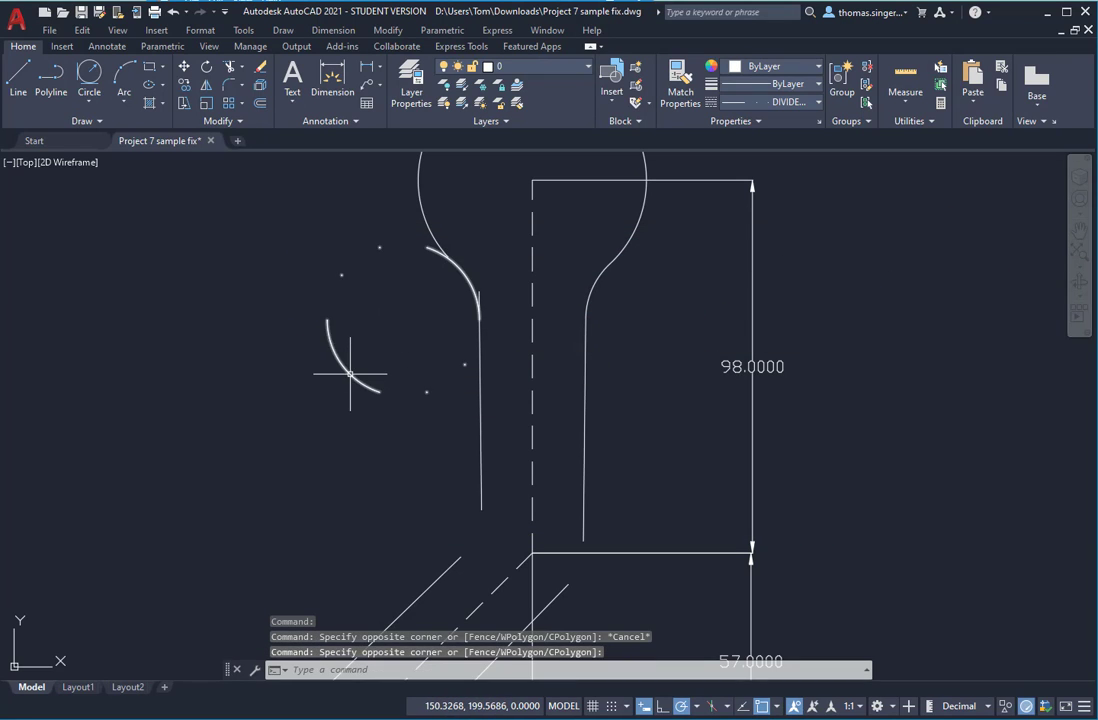
click(327, 320)
click(532, 70)
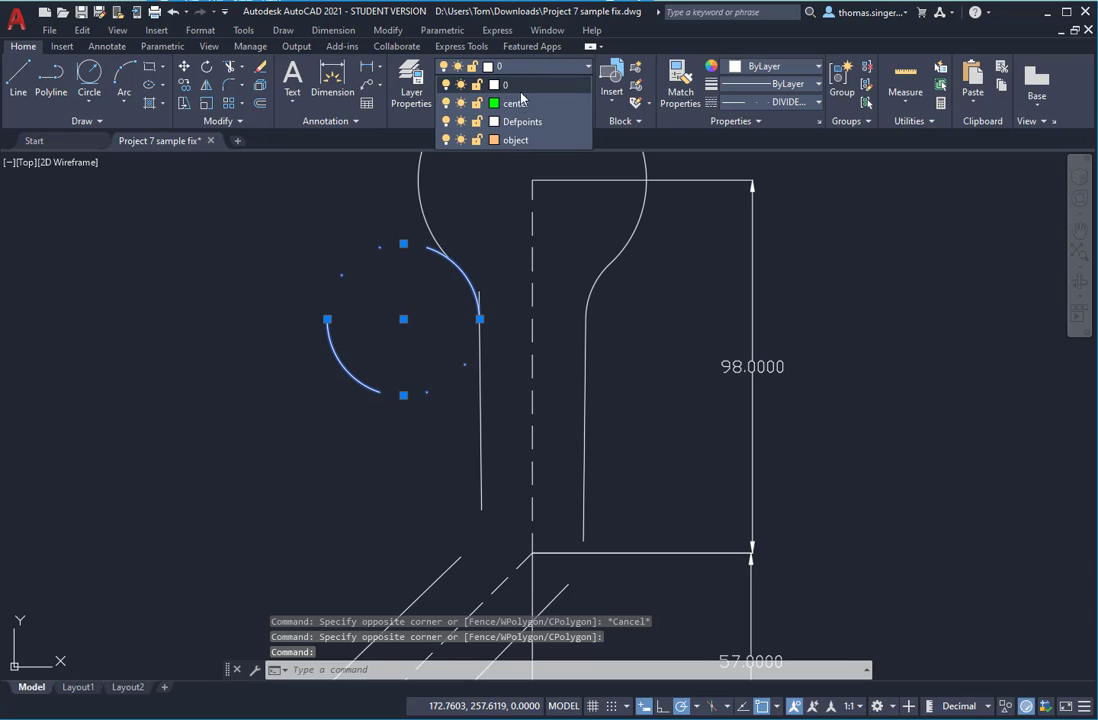
click(518, 135)
click(468, 278)
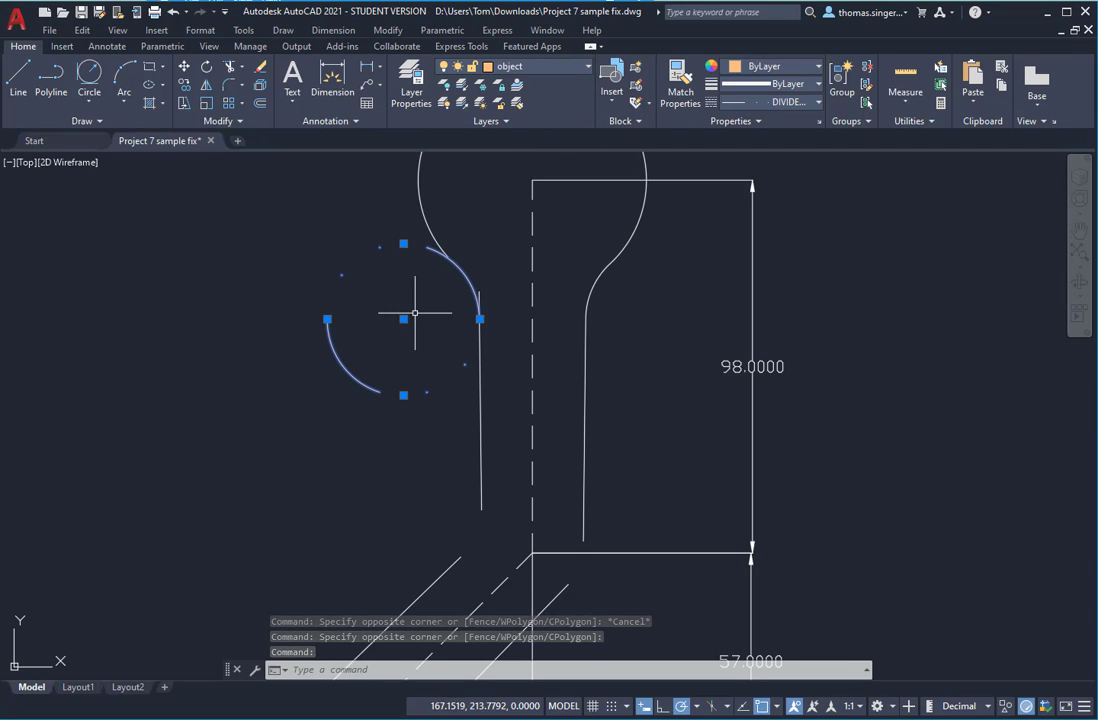
click(790, 104)
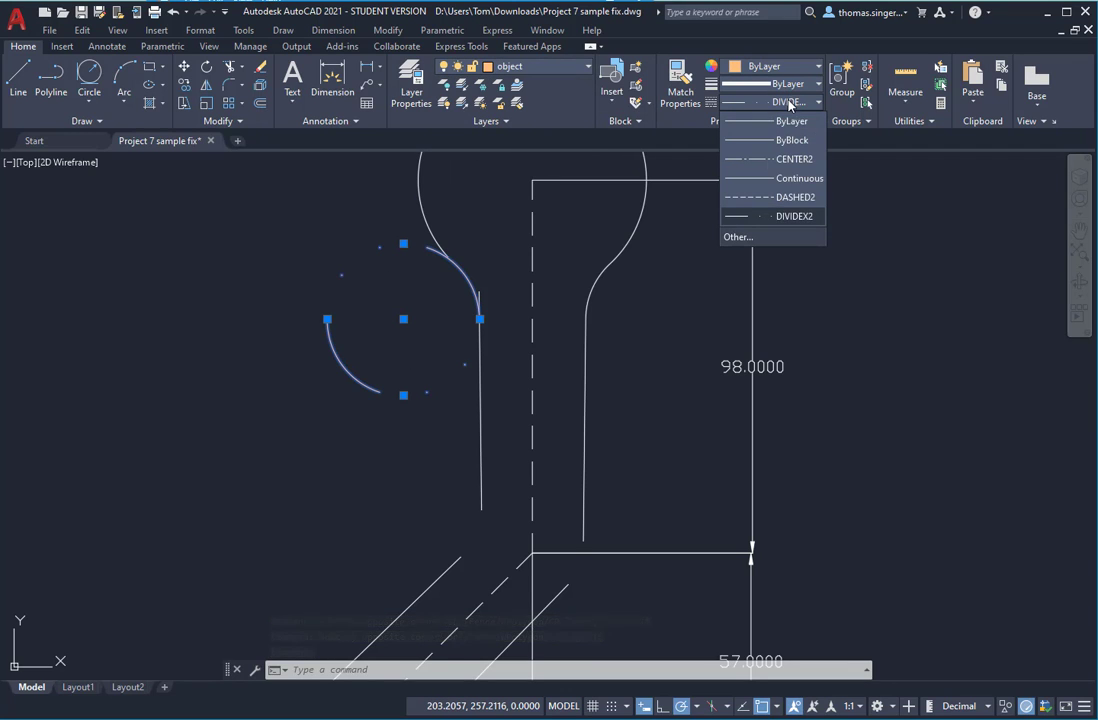
click(790, 186)
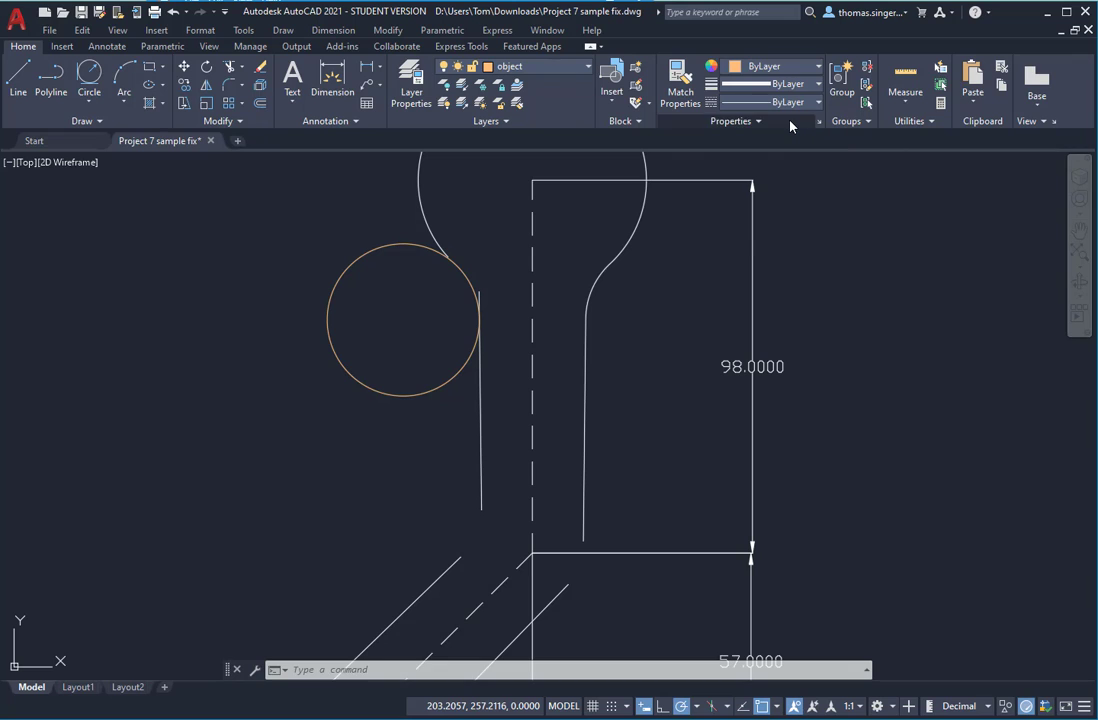
Step: Set the linetype of all the profile's outline arcs, lines and tangent circle to ByLayer
click(594, 288)
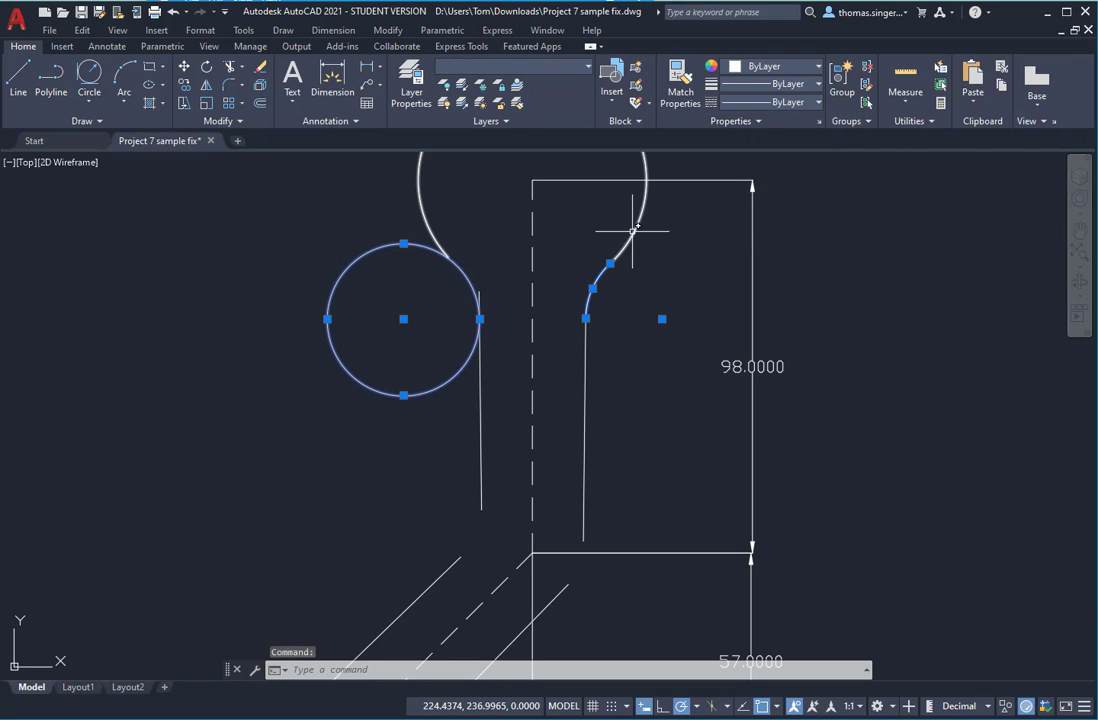
click(636, 236)
click(483, 388)
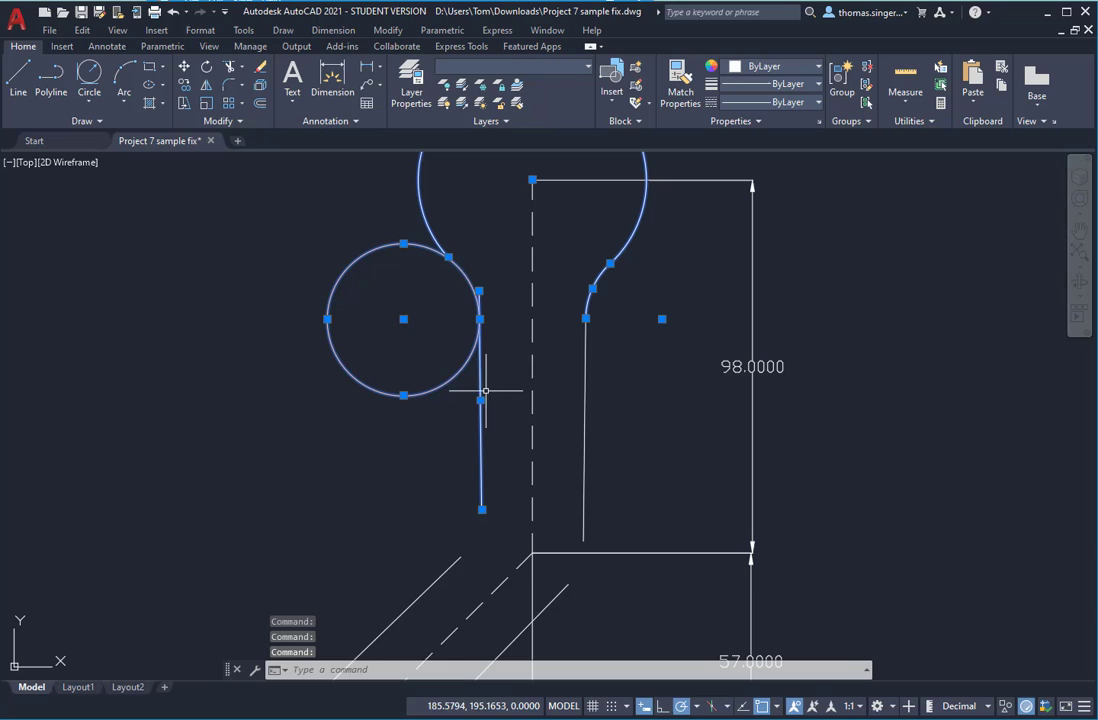
click(587, 385)
click(453, 563)
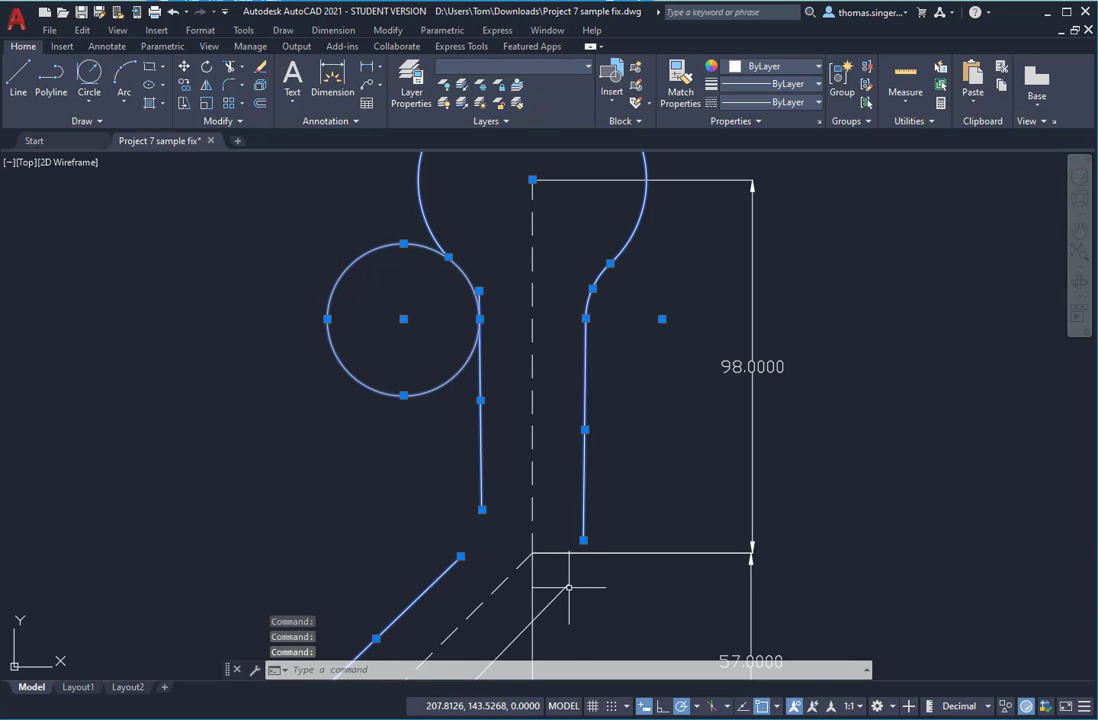
scroll(700, 366, down, 8)
scroll(700, 366, up, 10)
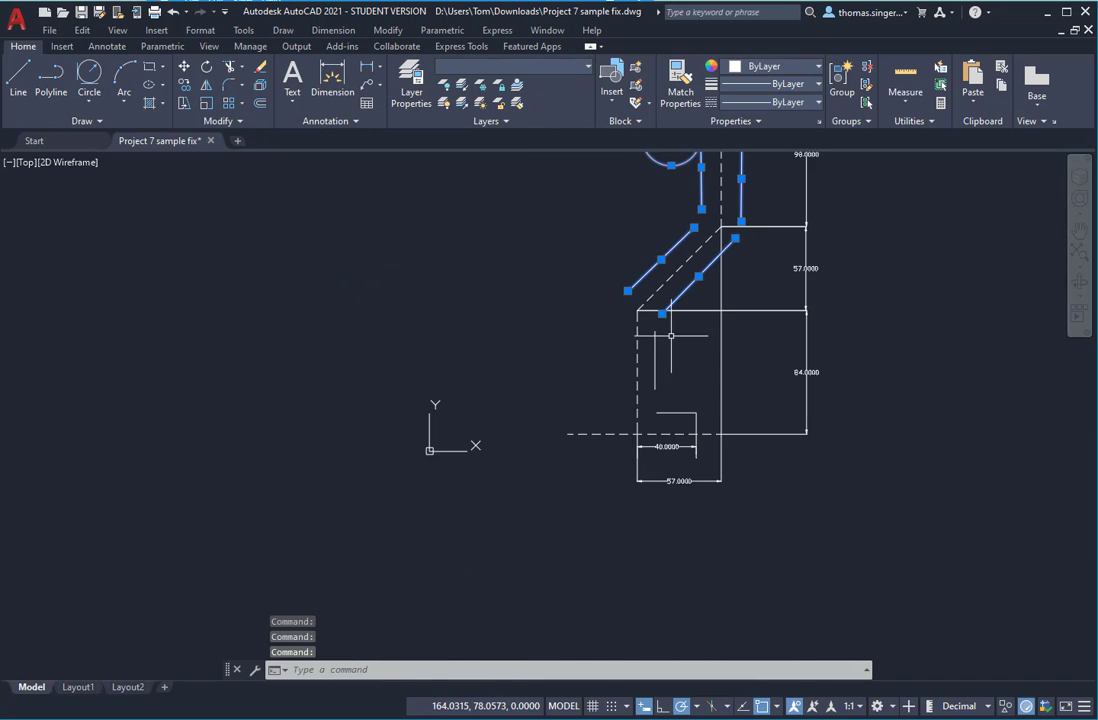
click(628, 367)
click(652, 372)
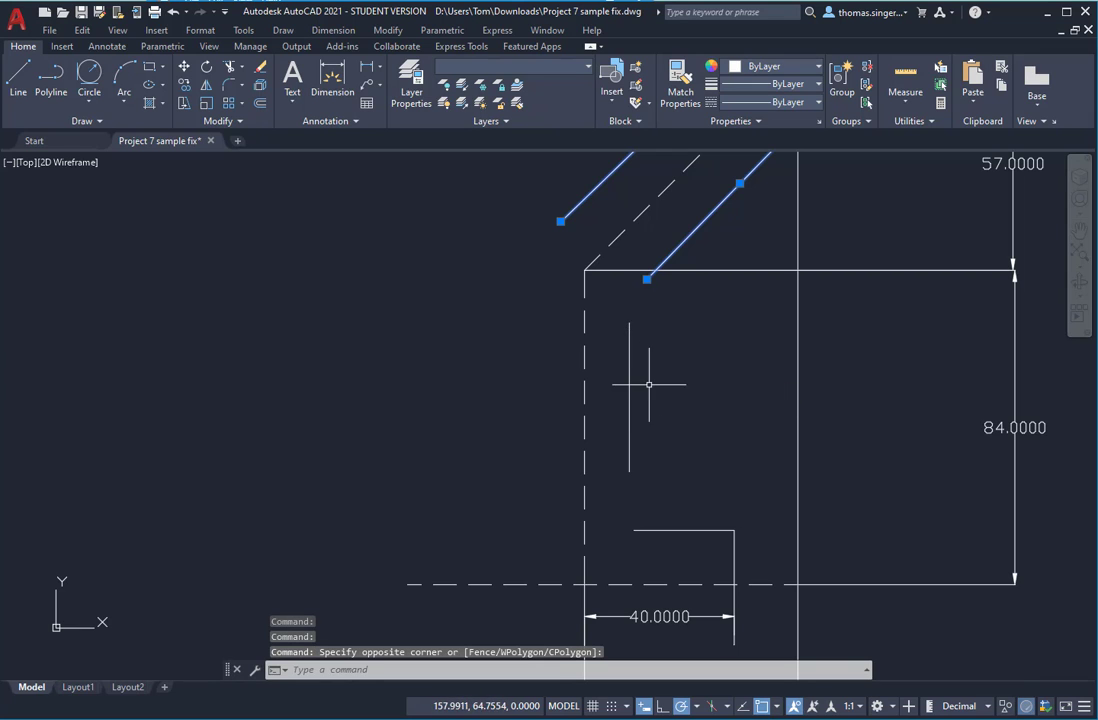
click(650, 387)
click(625, 393)
click(746, 521)
click(731, 537)
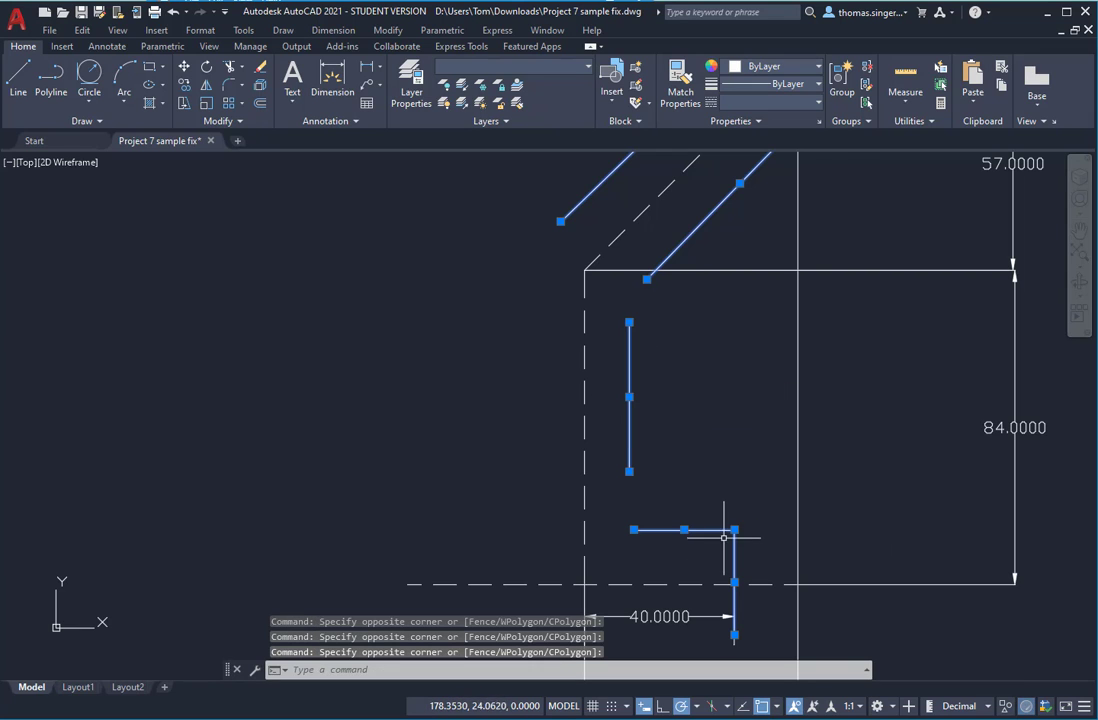
click(781, 100)
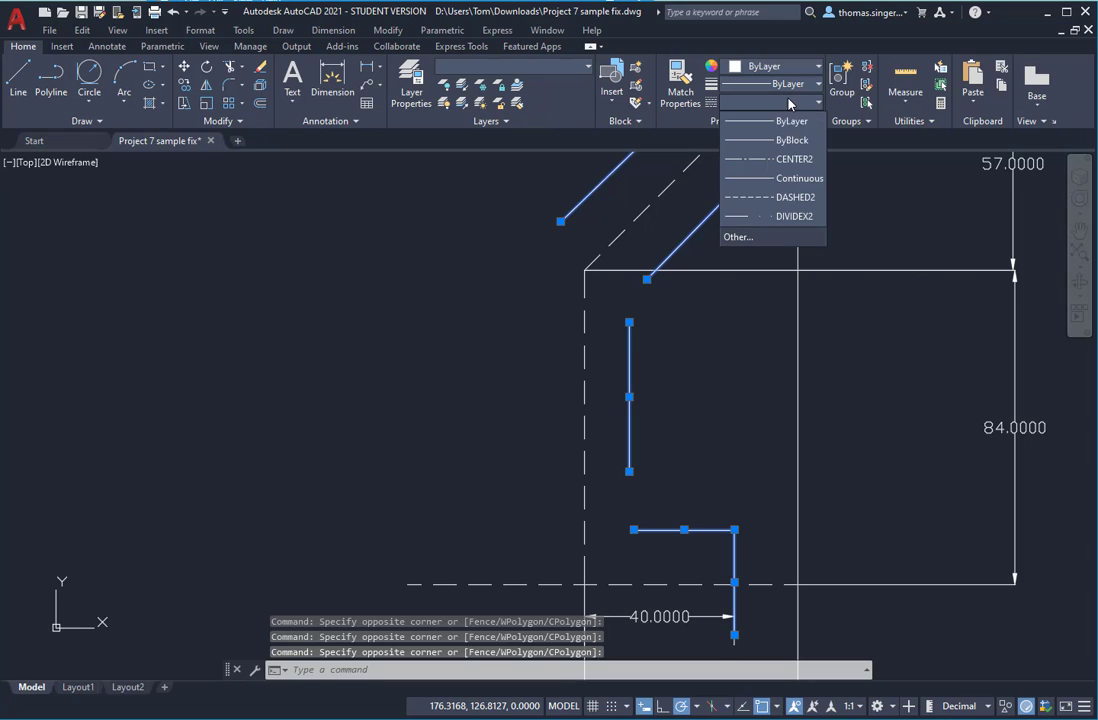
click(760, 119)
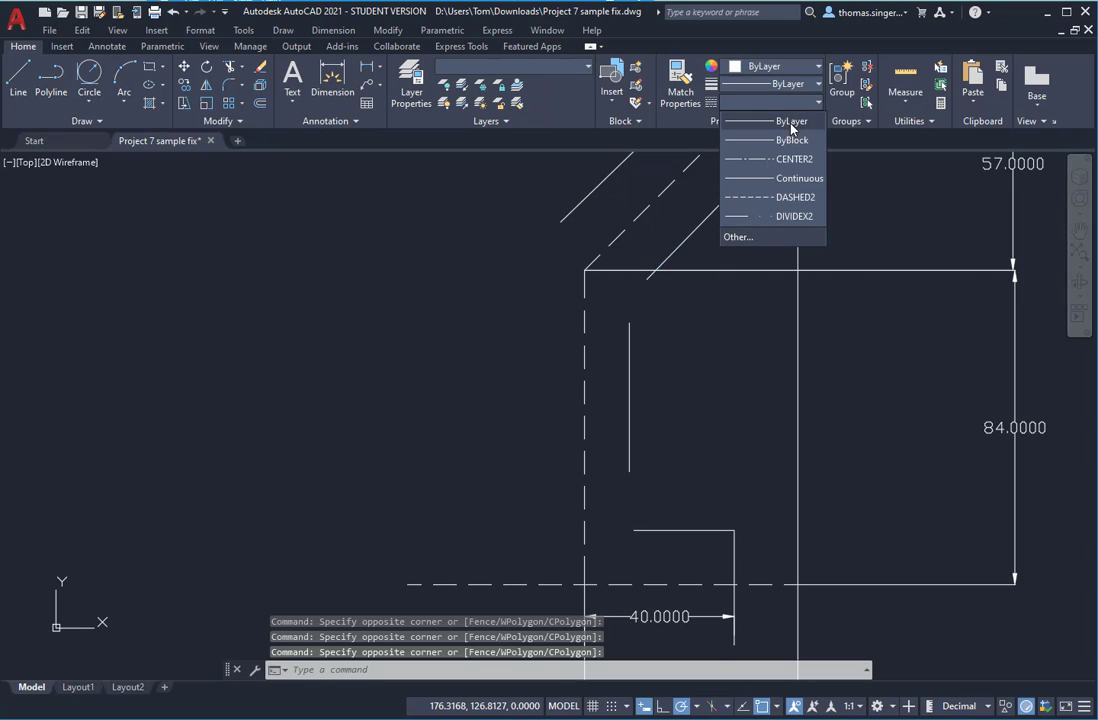
Step: Move the selected profile outline geometry to the object layer and clear the selection
click(554, 66)
click(515, 140)
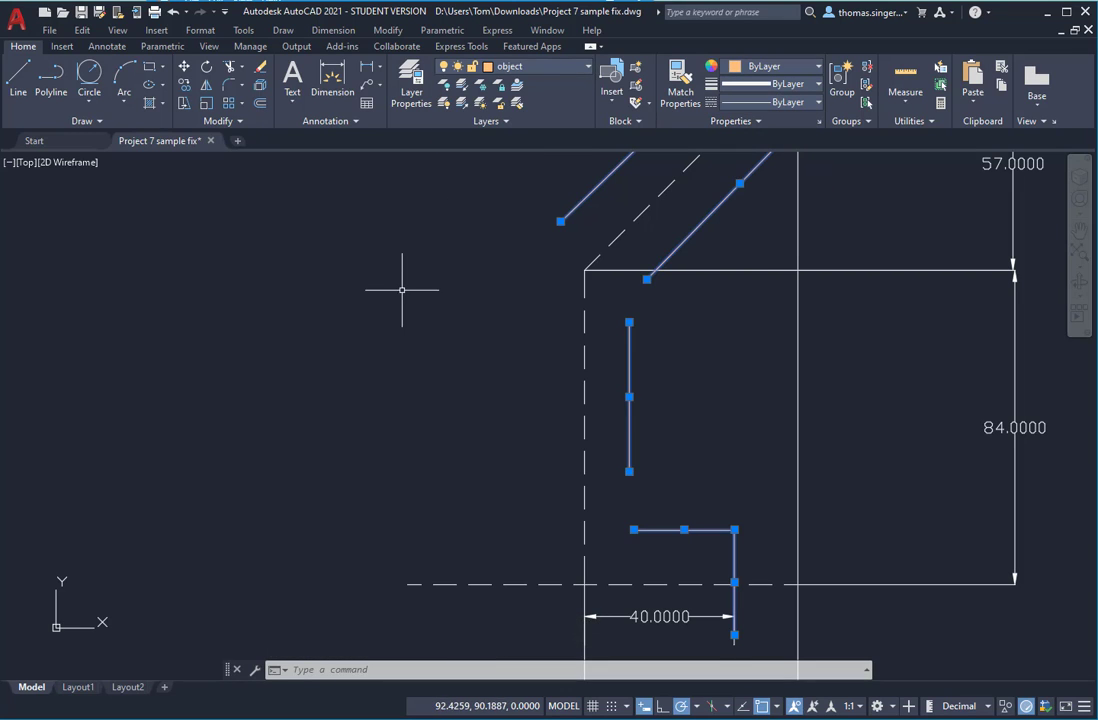
key(Escape)
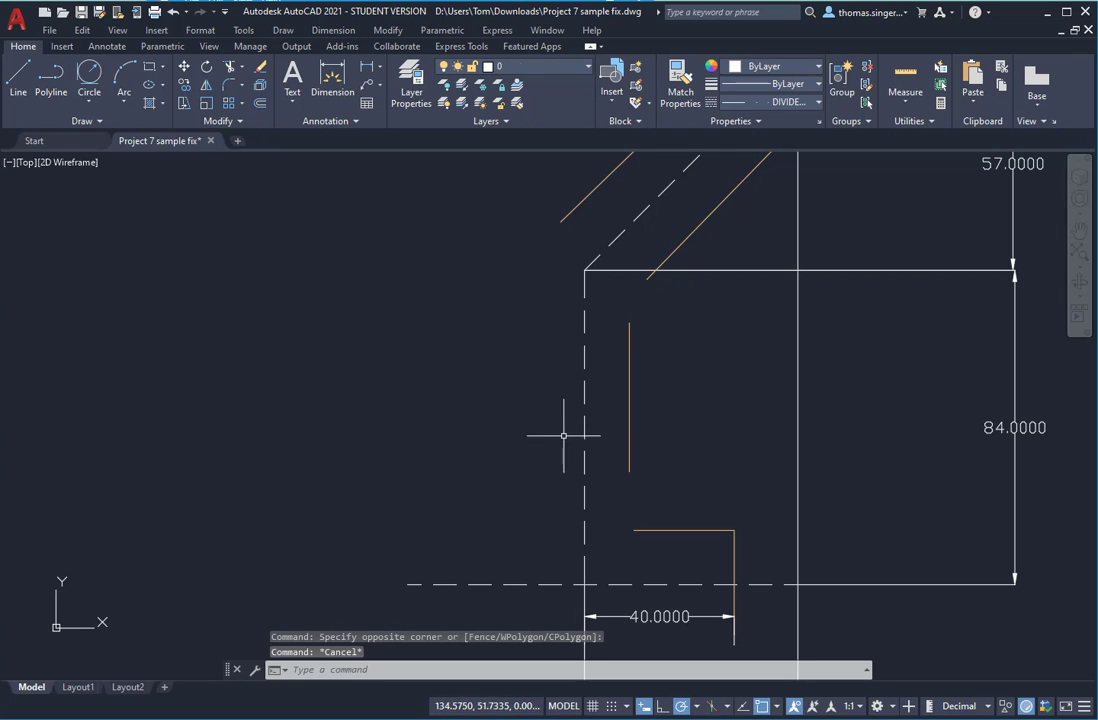
Step: Move the dashed vertical, diagonal and horizontal construction centerlines to the center layer
click(585, 470)
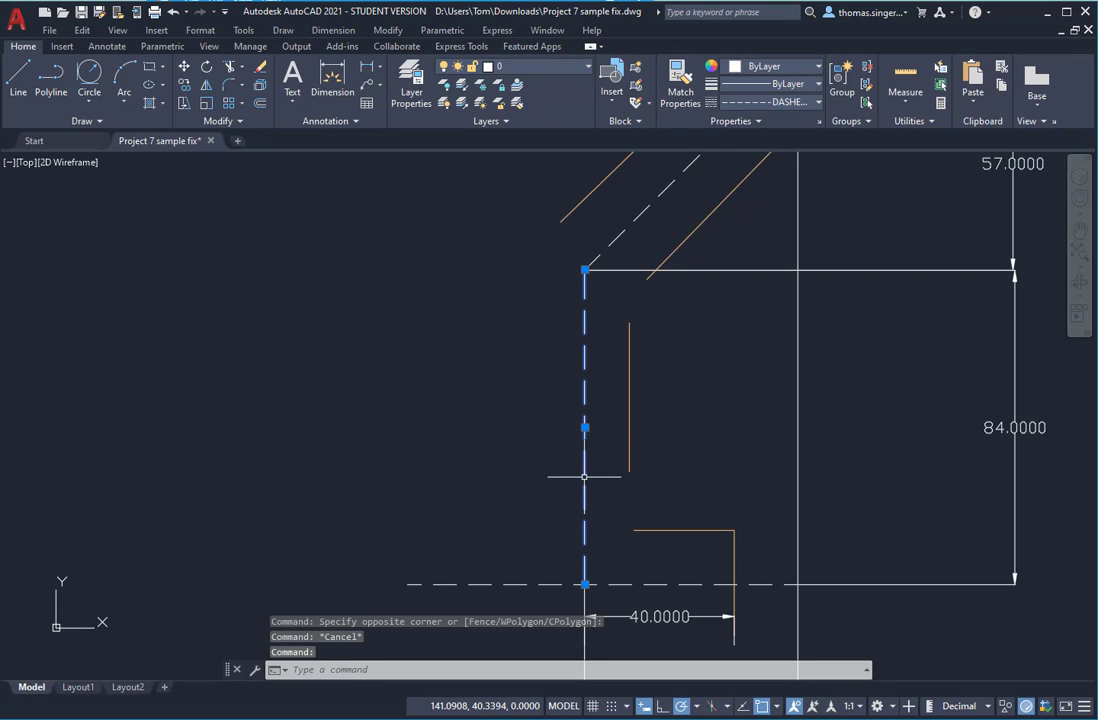
click(532, 584)
click(630, 216)
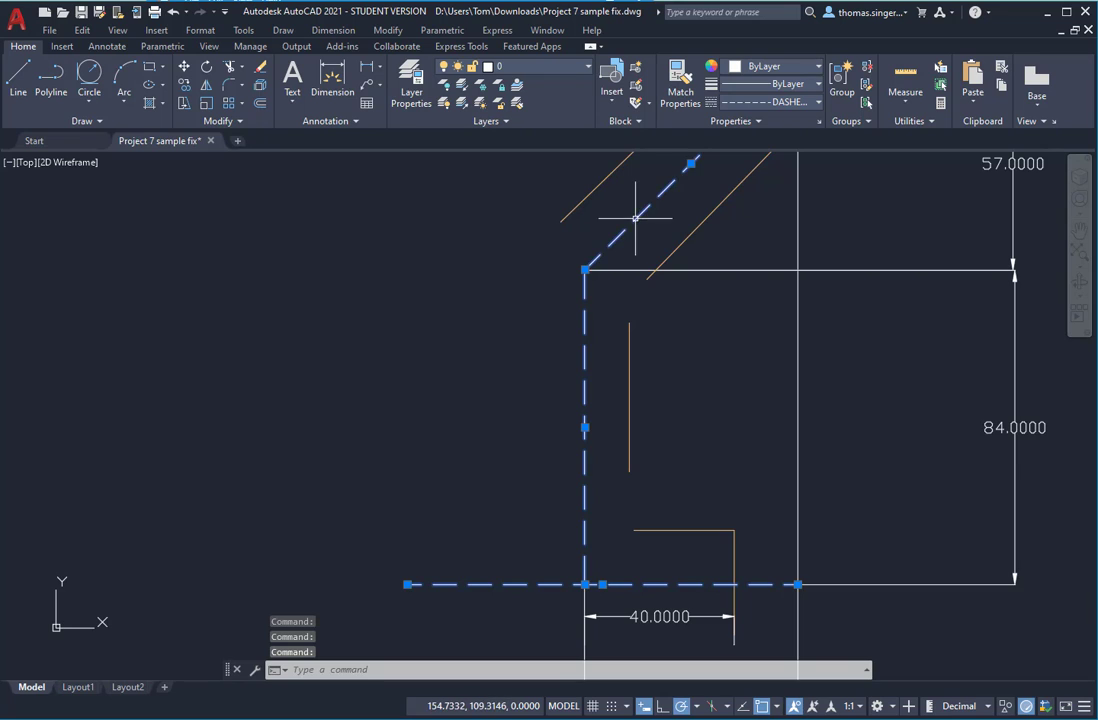
scroll(660, 240, down, 6)
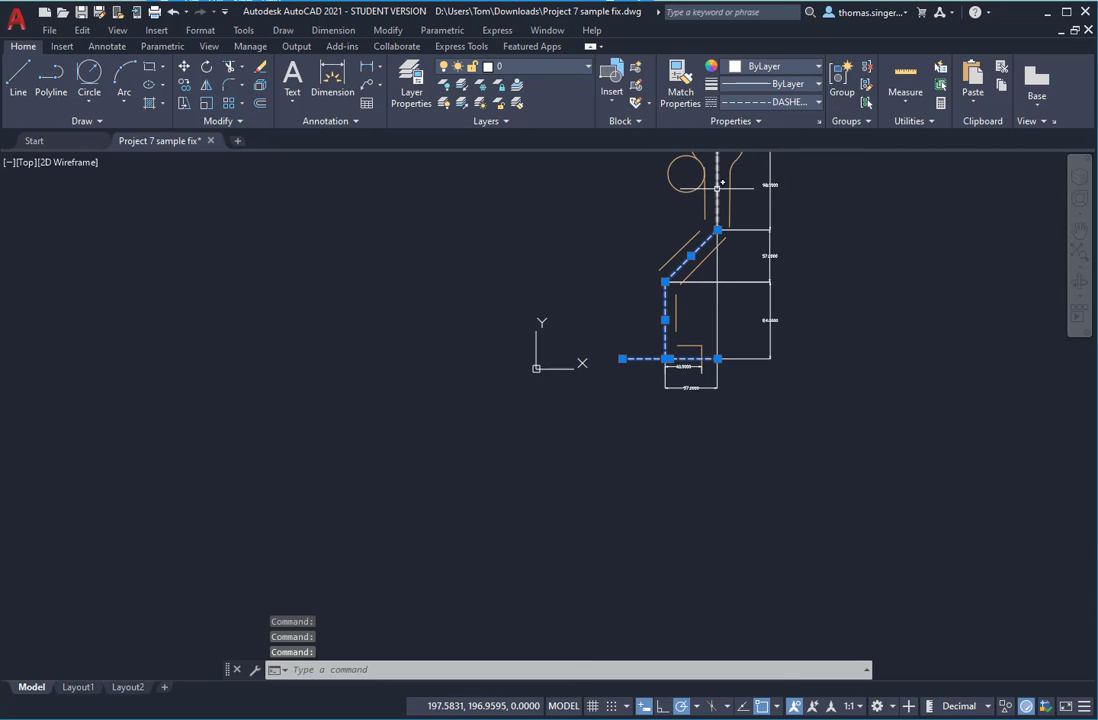
middle_drag(742, 211, 725, 294)
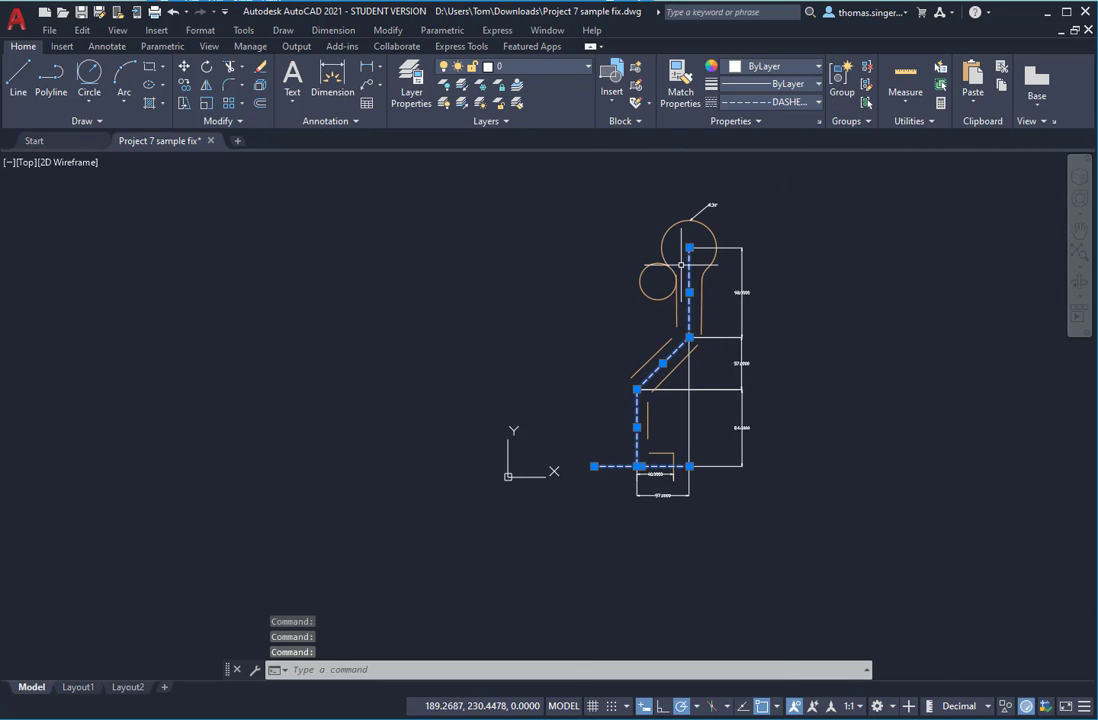
scroll(690, 250, up, 6)
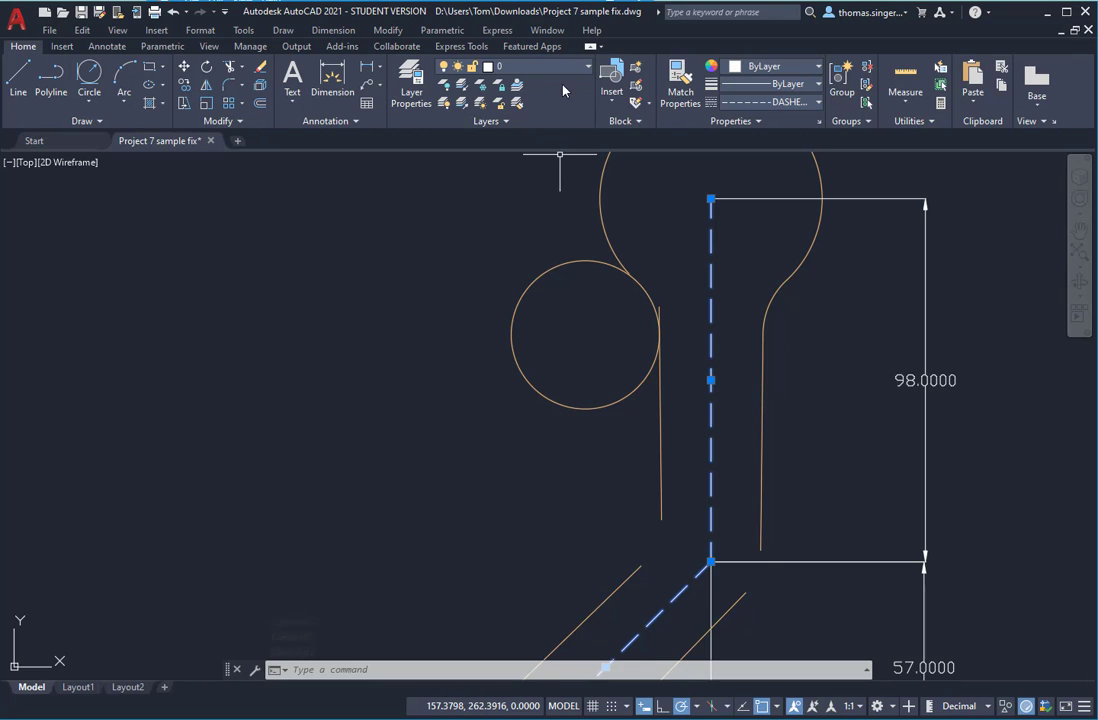
click(500, 66)
click(516, 104)
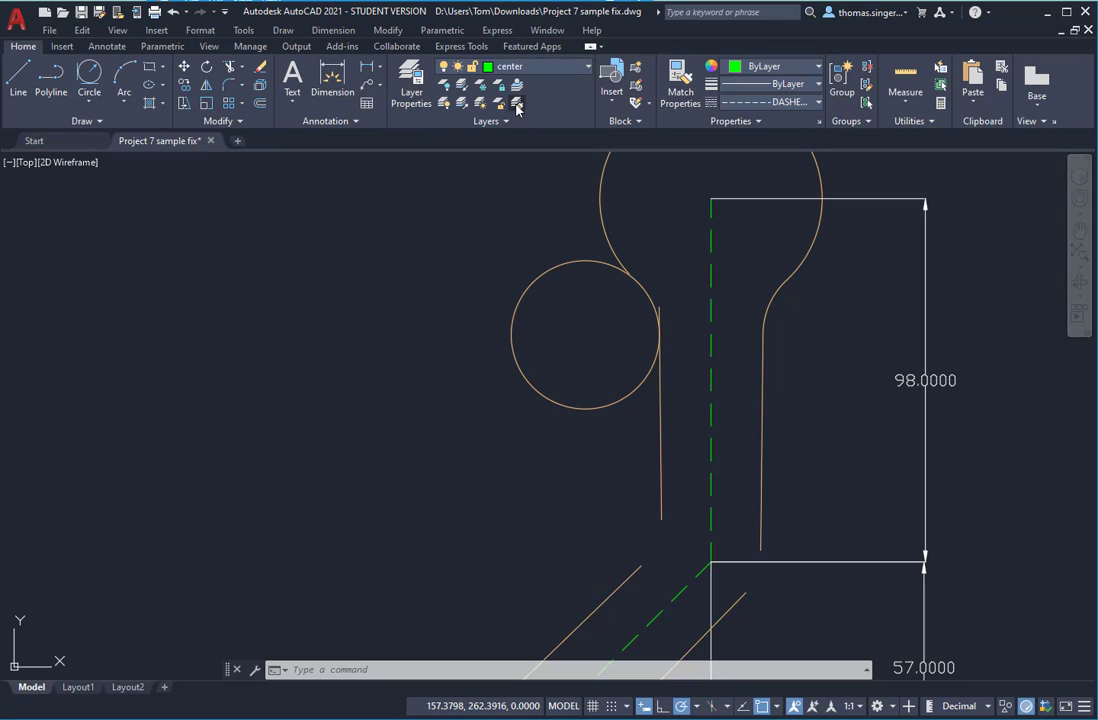
Step: Set the centerlines' linetype to ByLayer and clear the selection
click(712, 298)
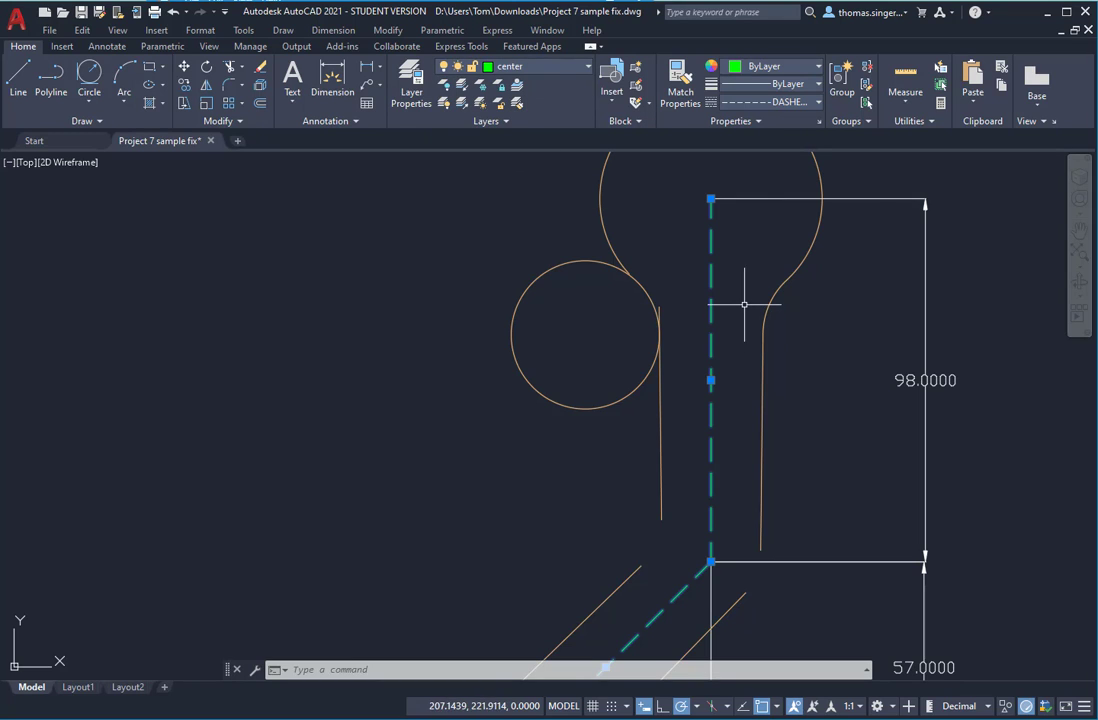
click(799, 102)
click(797, 118)
key(Escape)
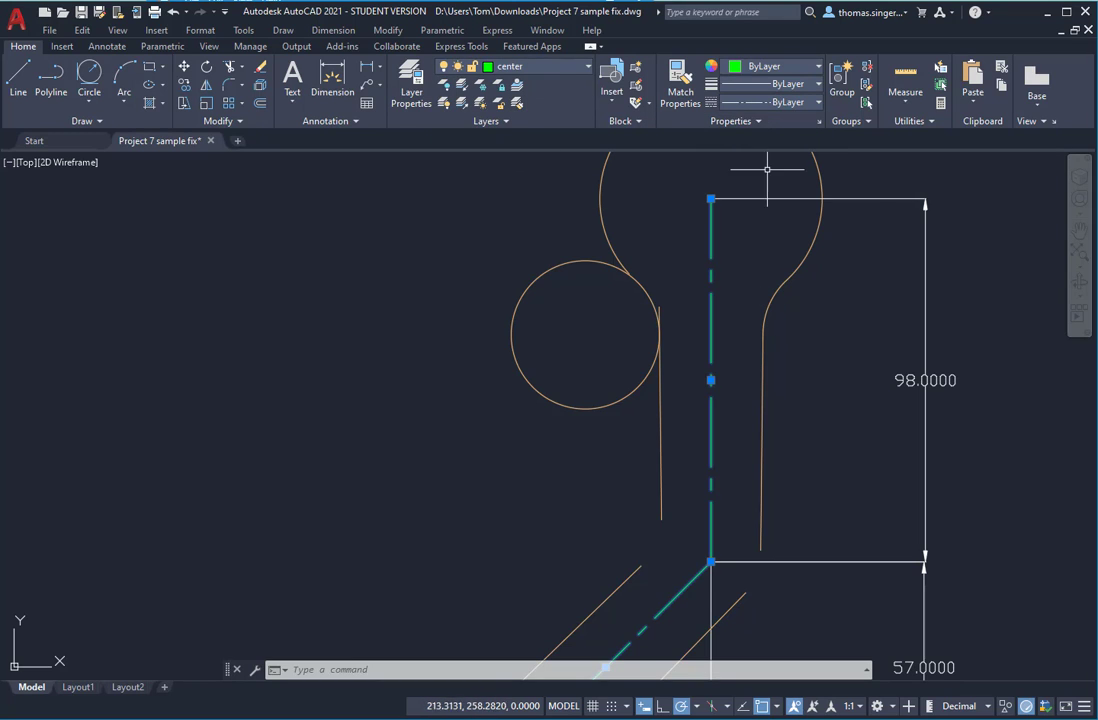
scroll(733, 277, down, 5)
key(Escape)
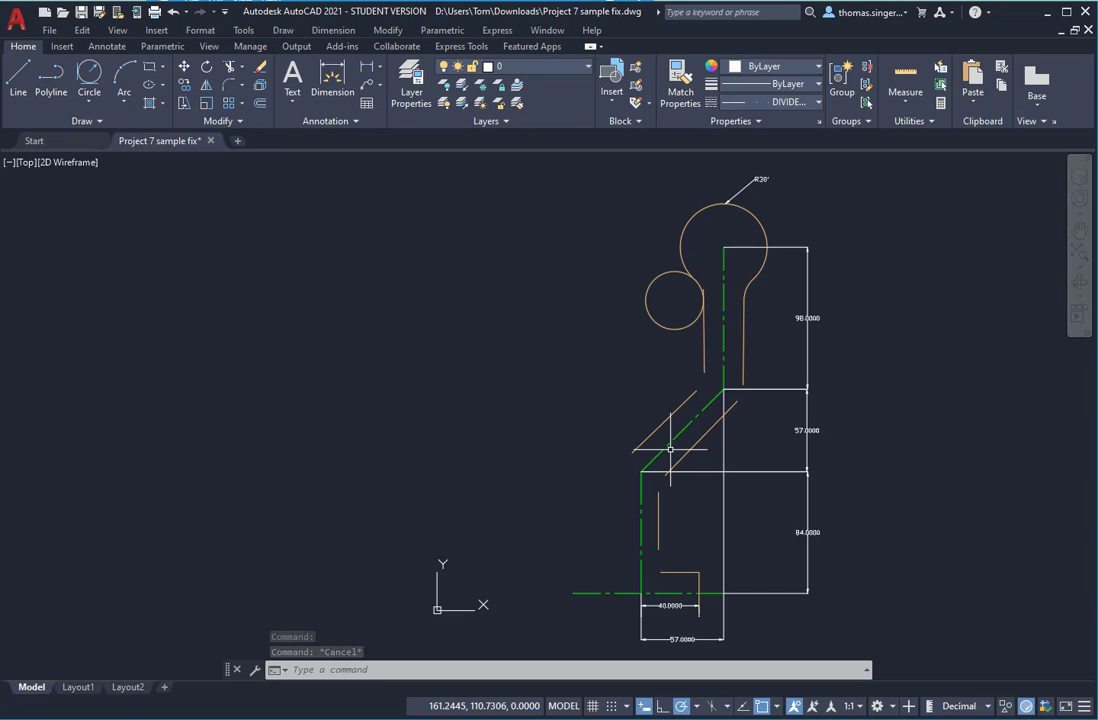
Step: Extend the lower end of the large head arc to the adjoining tangent circle
scroll(716, 290, up, 6)
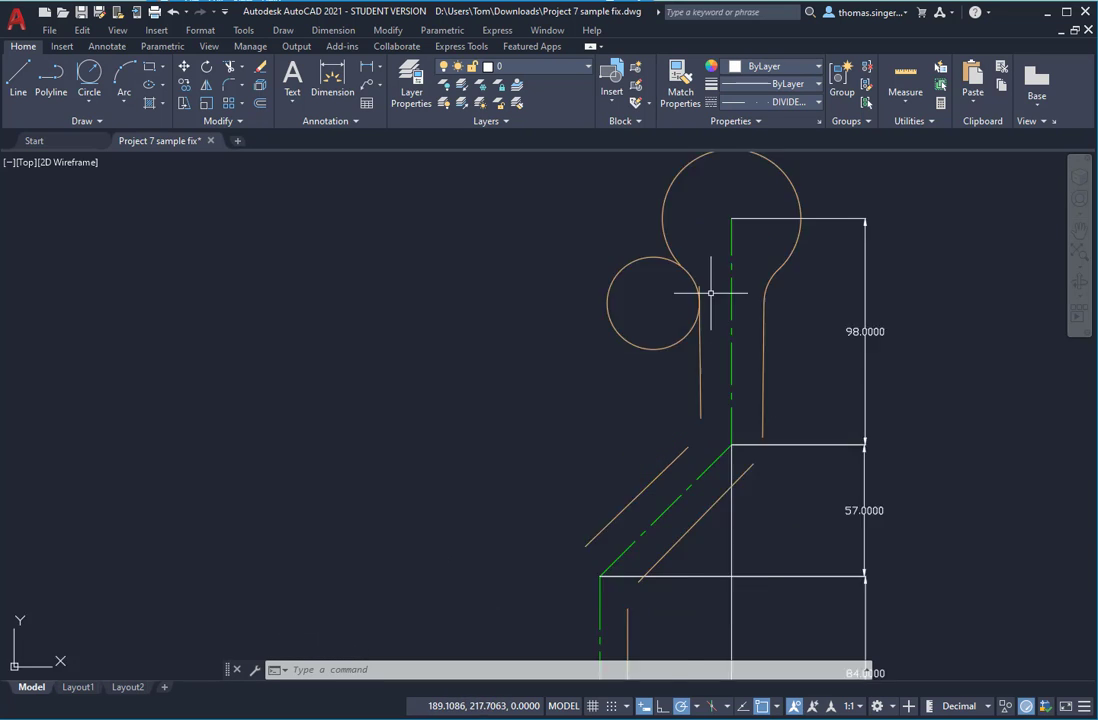
scroll(702, 300, up, 2)
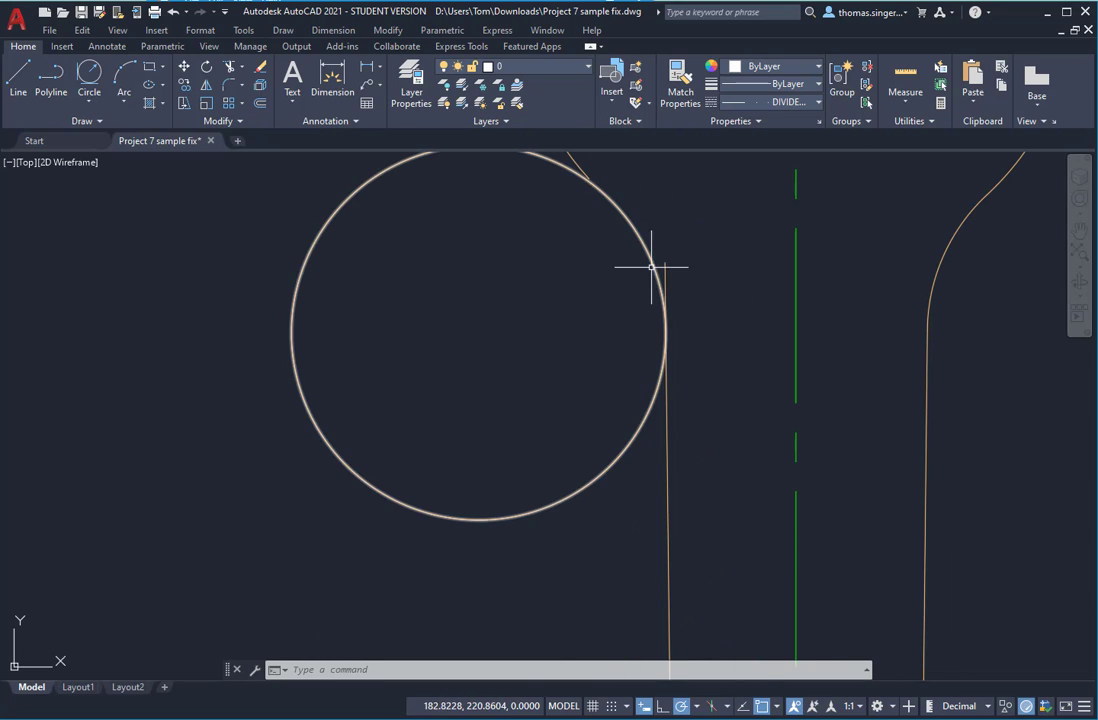
scroll(696, 264, down, 2)
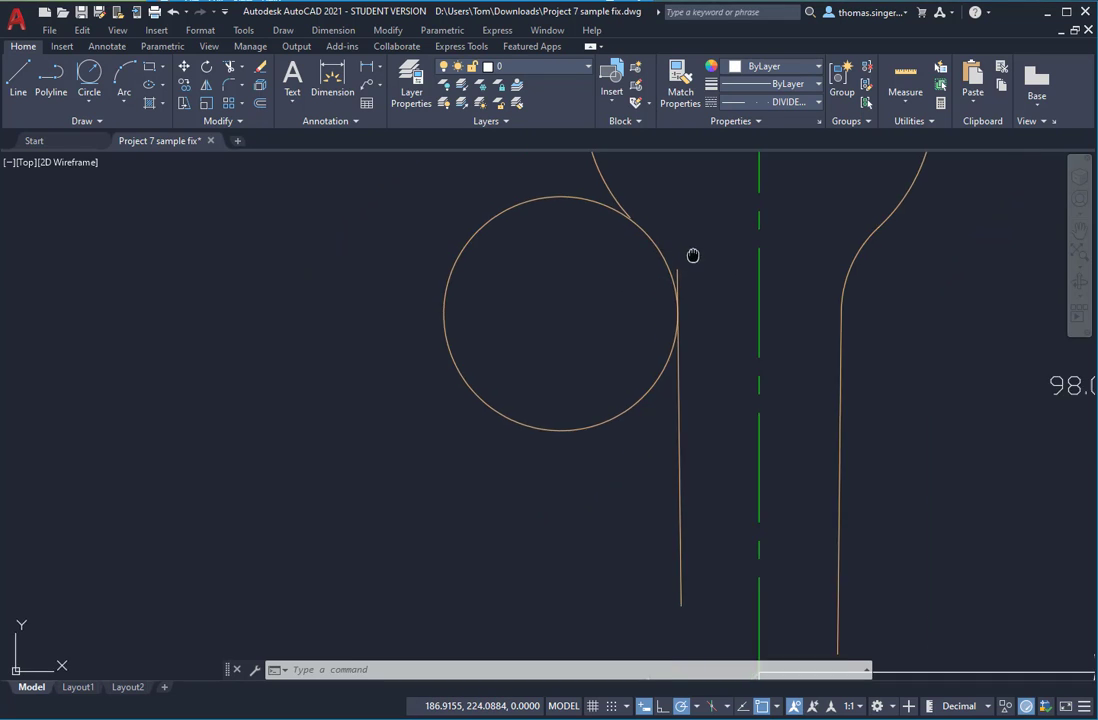
scroll(695, 300, up, 4)
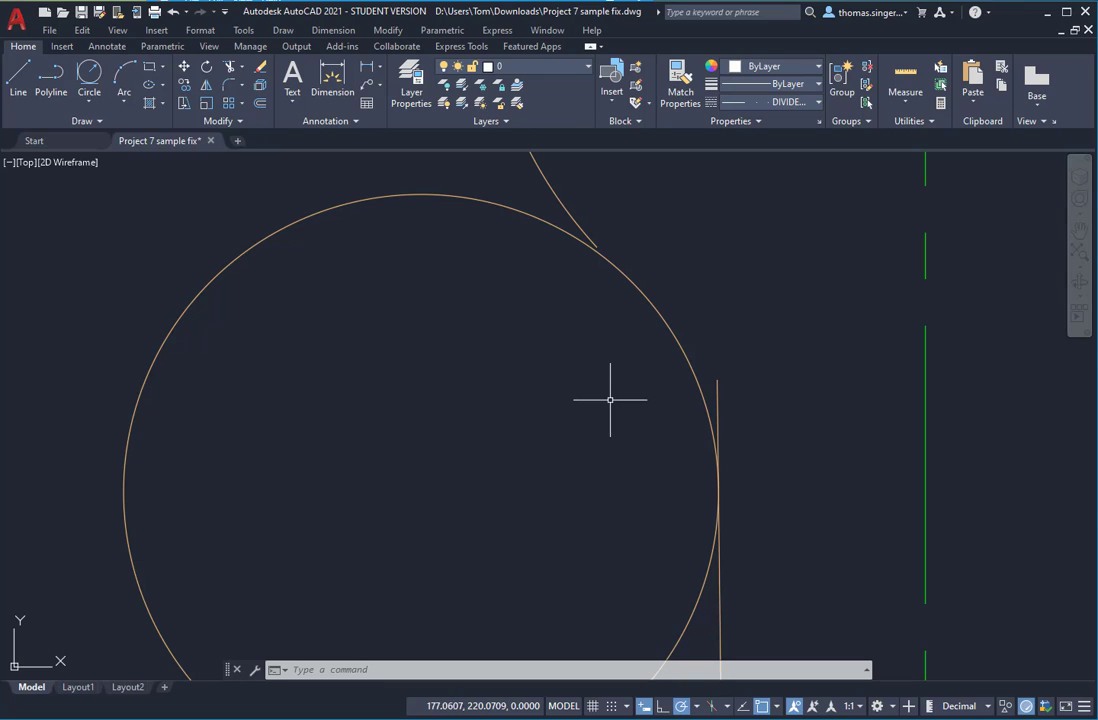
scroll(592, 290, up, 4)
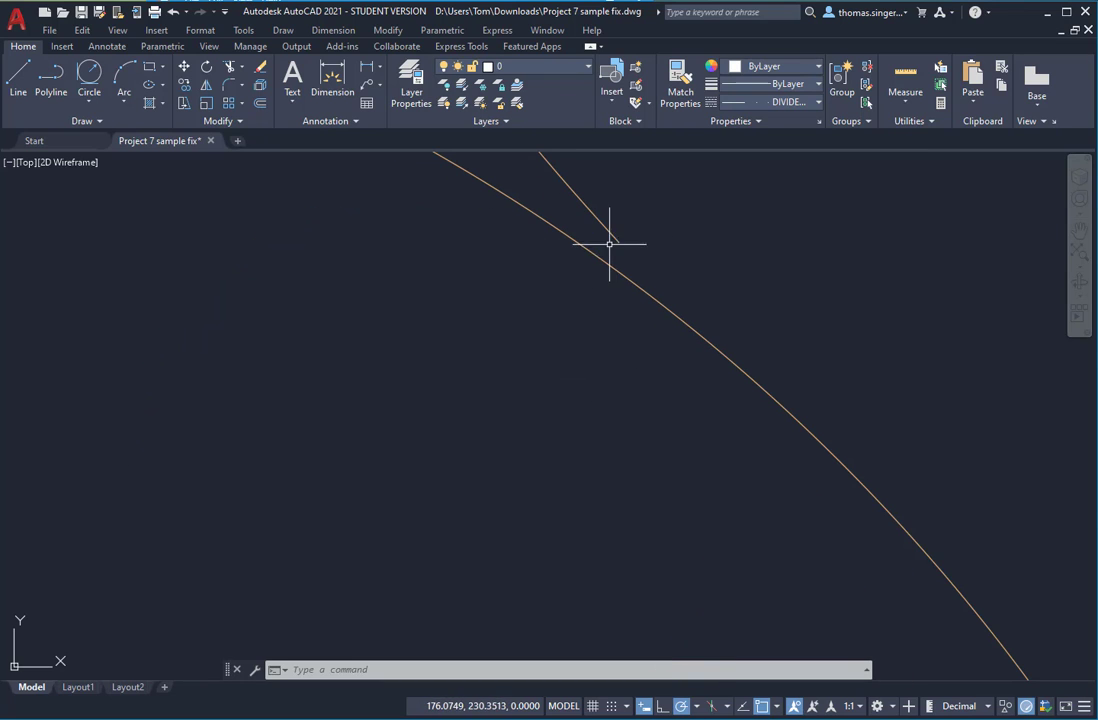
scroll(675, 250, down, 5)
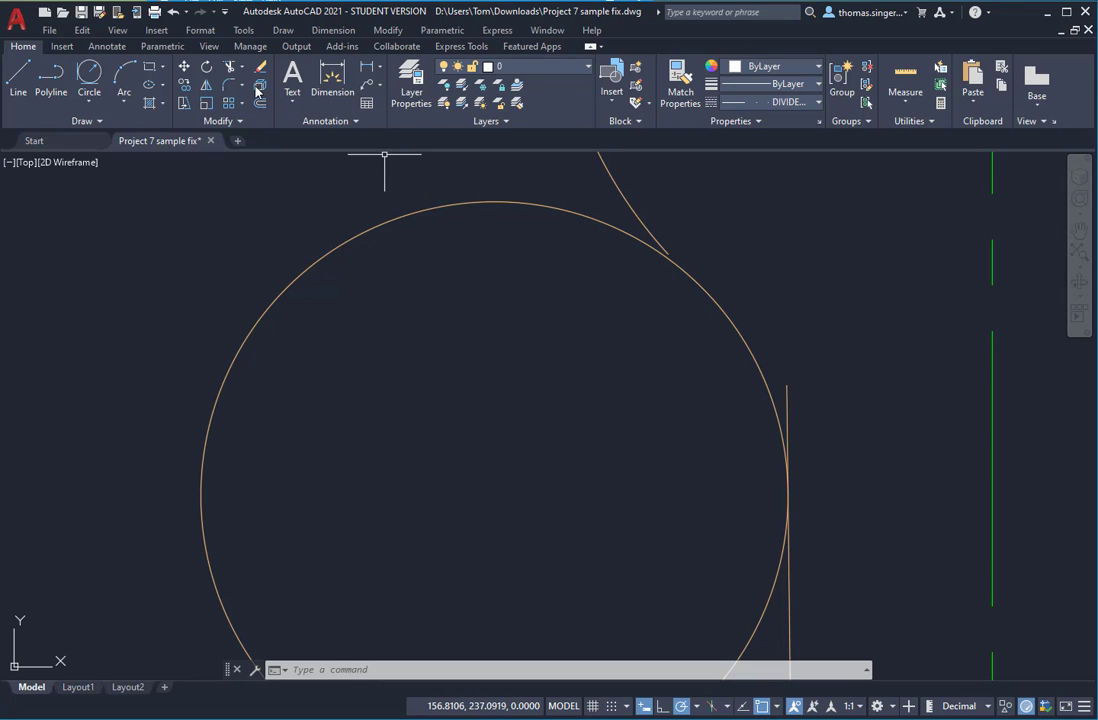
click(242, 68)
click(254, 119)
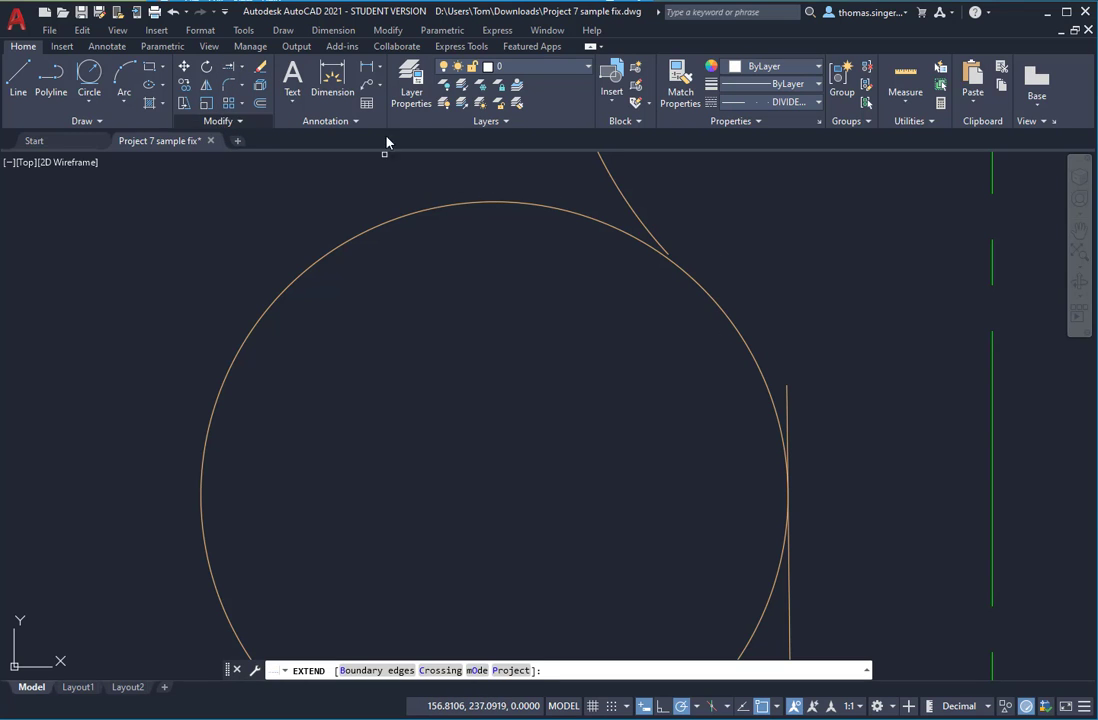
click(652, 233)
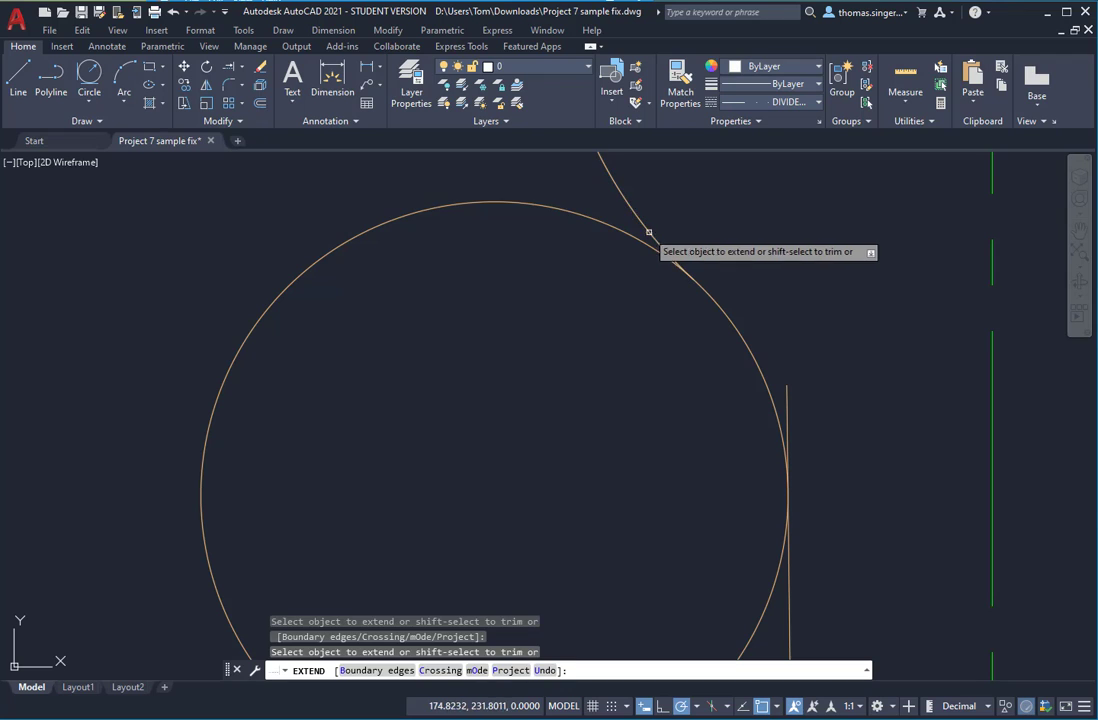
Step: Trim the neck line above its tangent point and the circle outside the profile, leaving only the connecting tangent arc
click(242, 68)
click(240, 95)
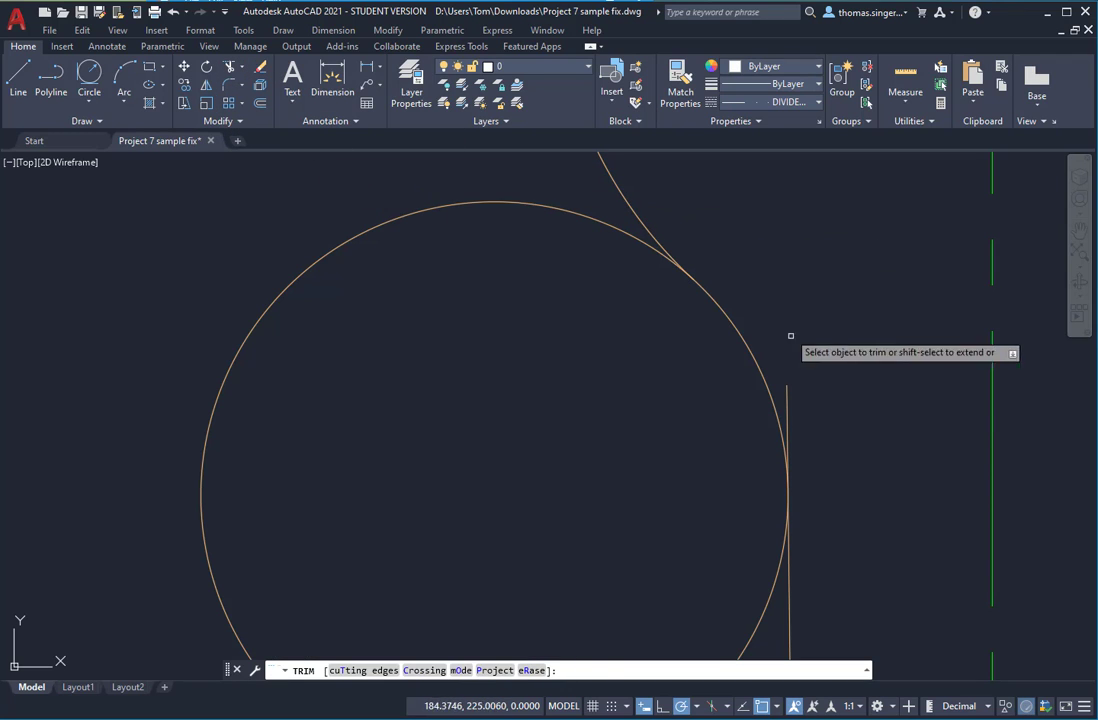
click(788, 392)
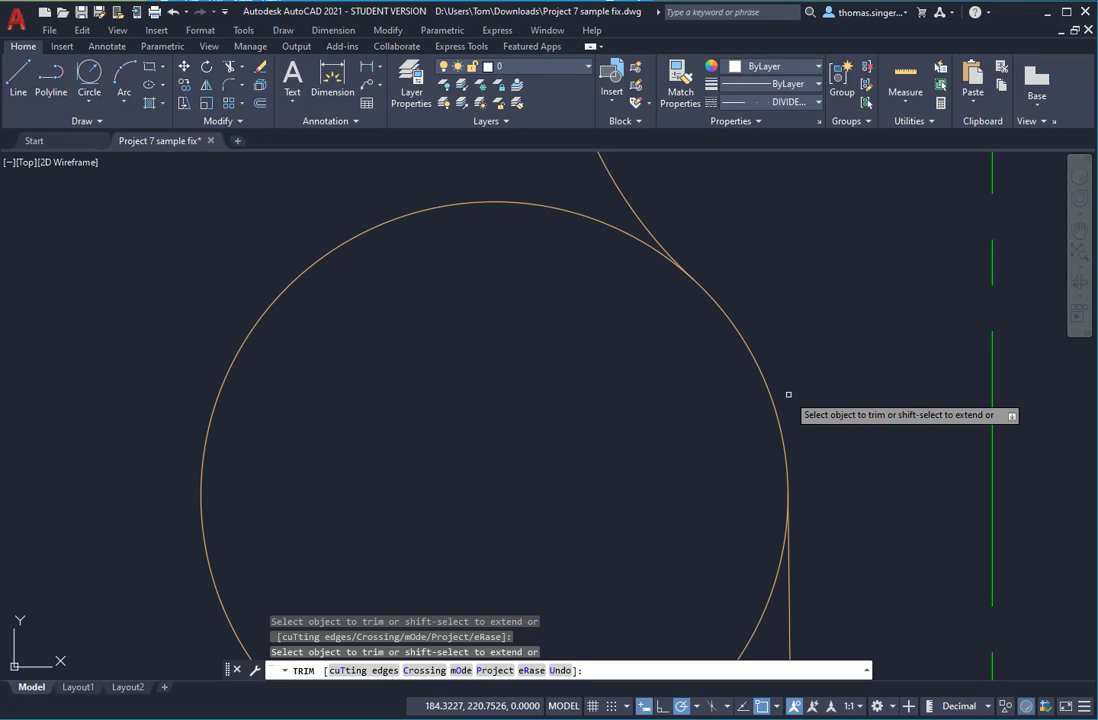
click(591, 213)
scroll(610, 350, down, 4)
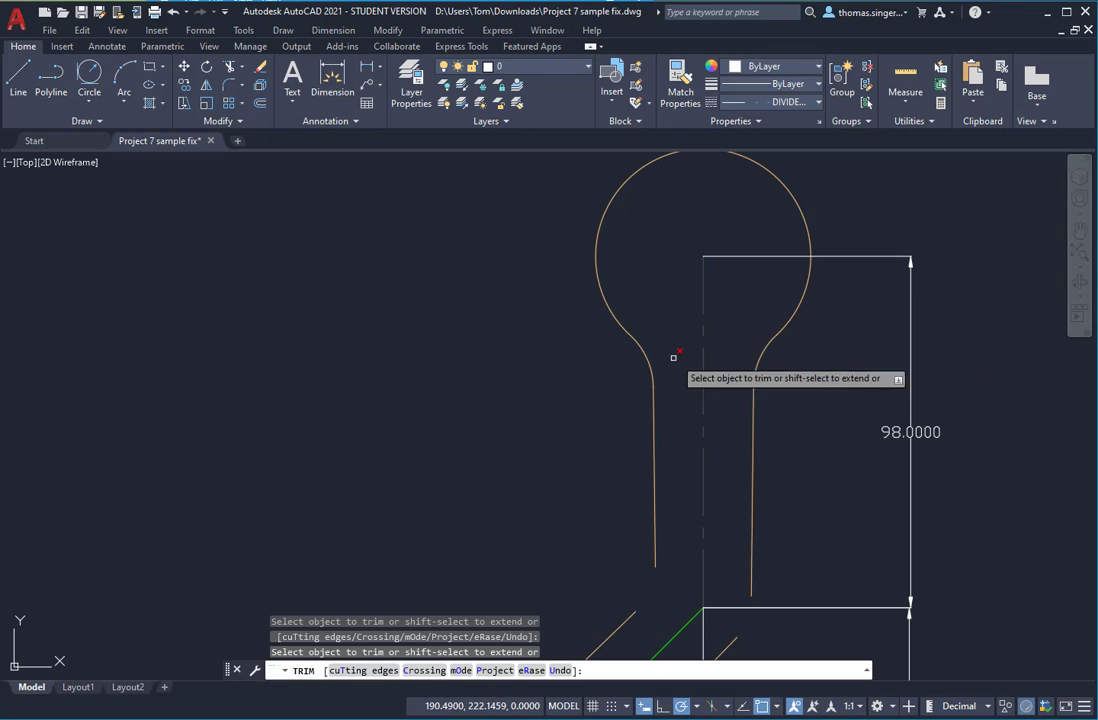
Step: Offset the short vertical line right of the lower vertical centerline by 28 to the centerline's left side
scroll(789, 338, down, 5)
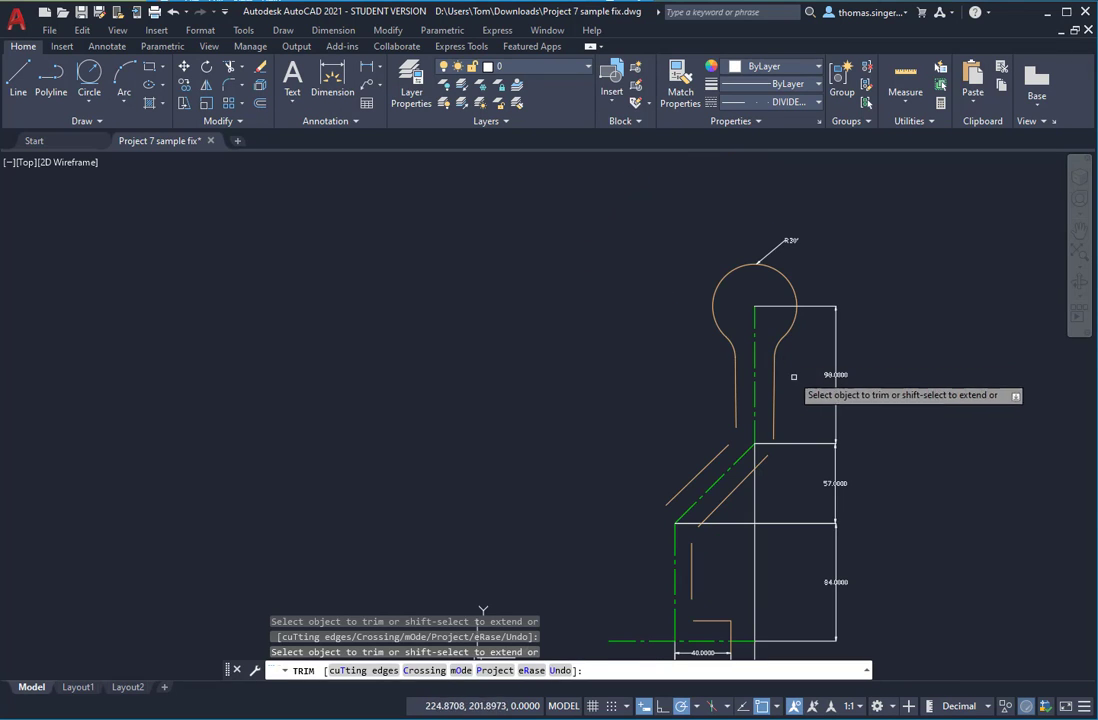
middle_drag(797, 391, 698, 208)
scroll(698, 208, up, 2)
scroll(688, 316, down, 2)
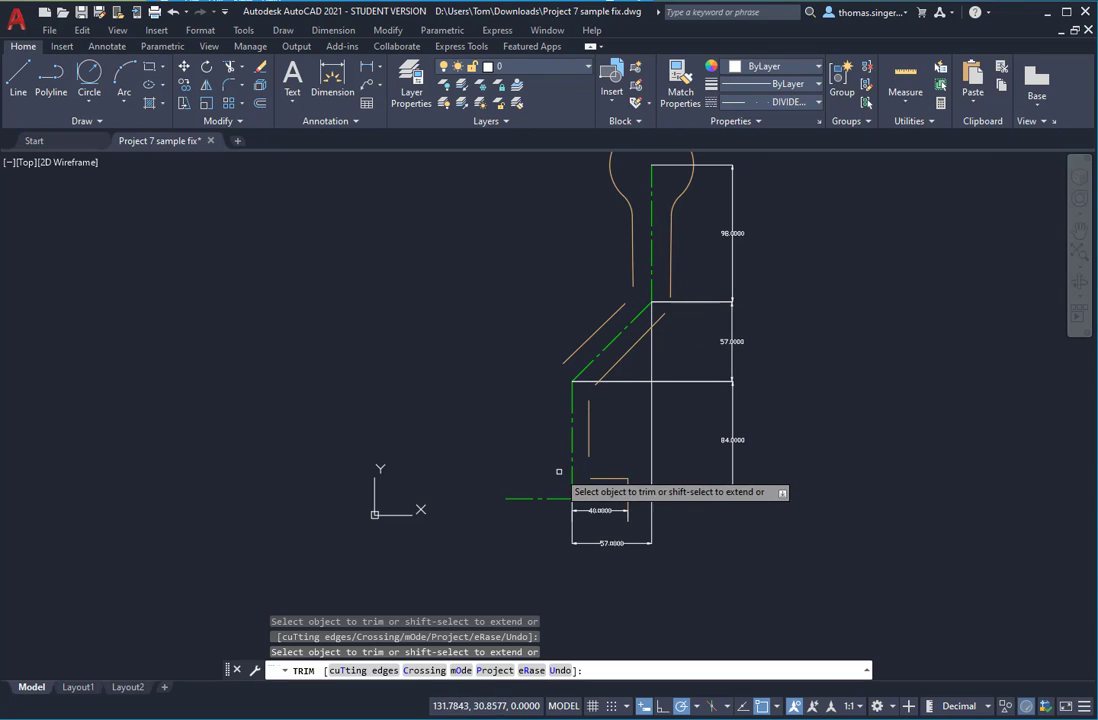
scroll(553, 432, down, 2)
scroll(557, 432, up, 6)
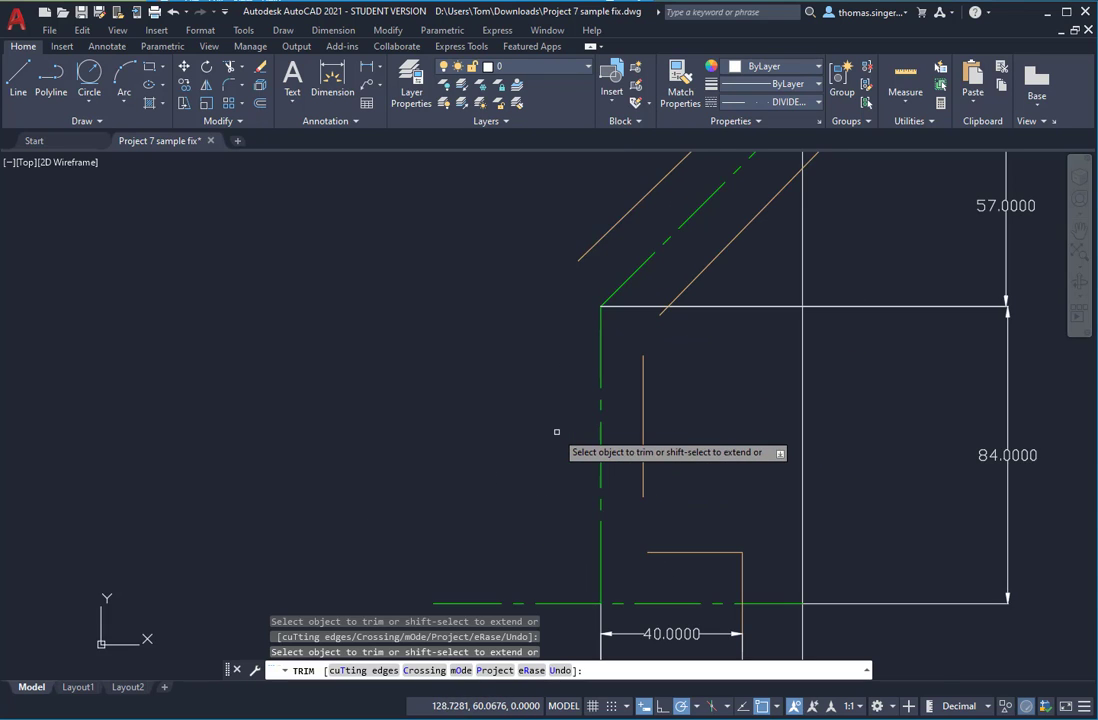
scroll(557, 432, up, 2)
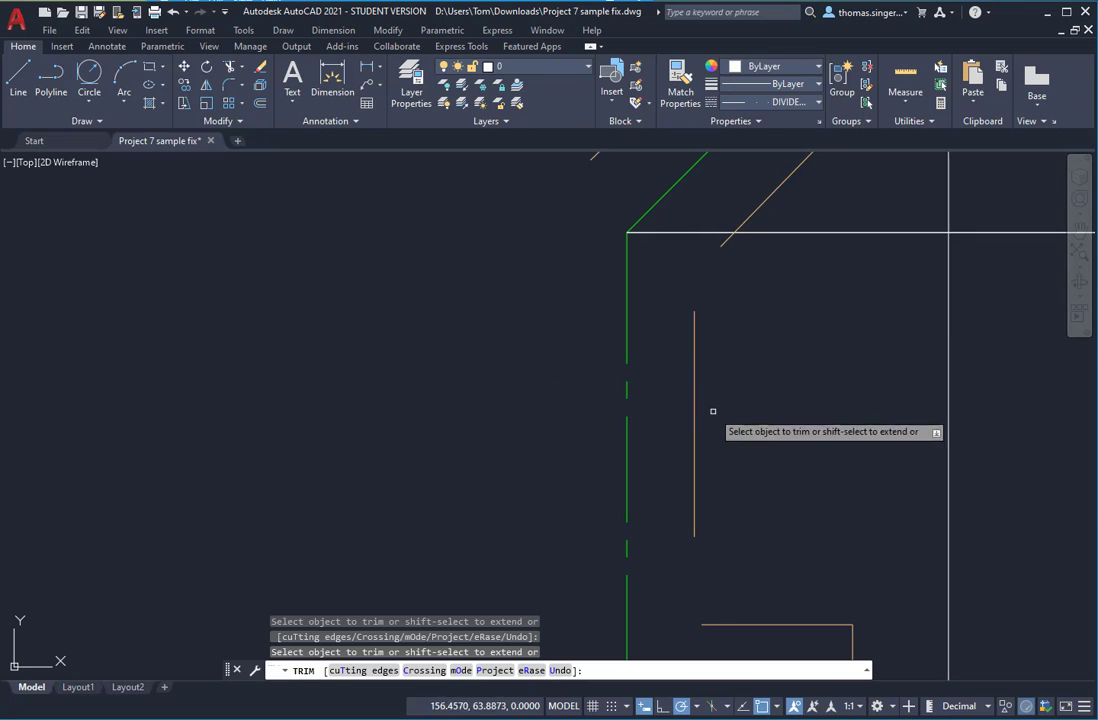
scroll(735, 375, down, 4)
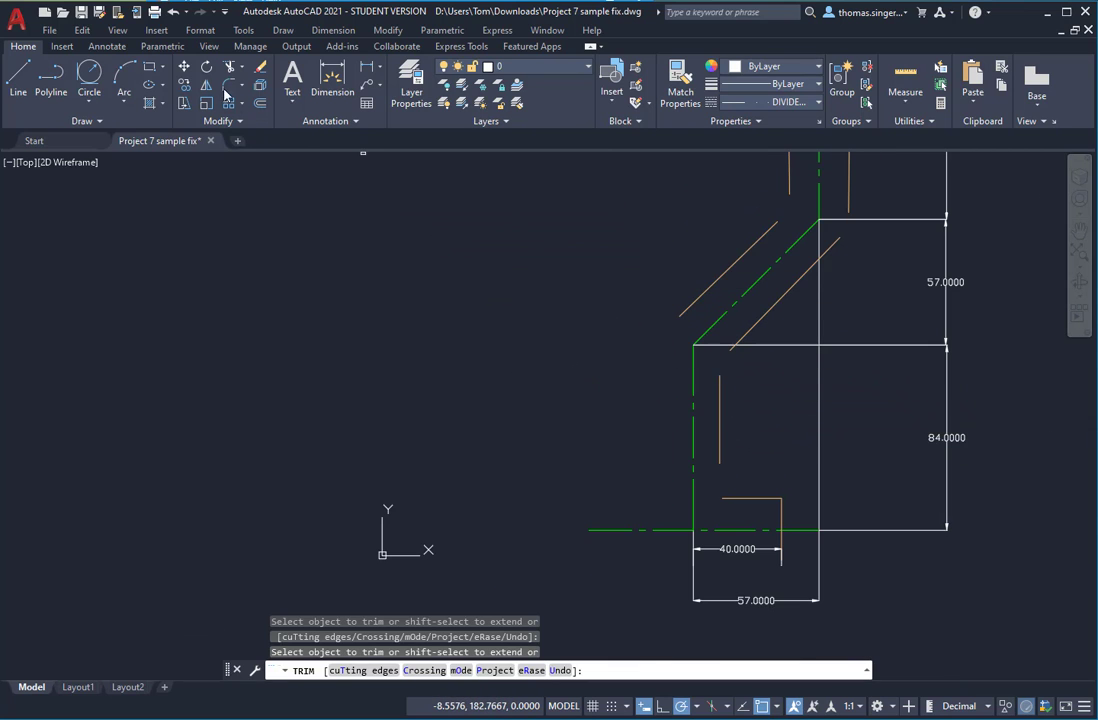
click(259, 104)
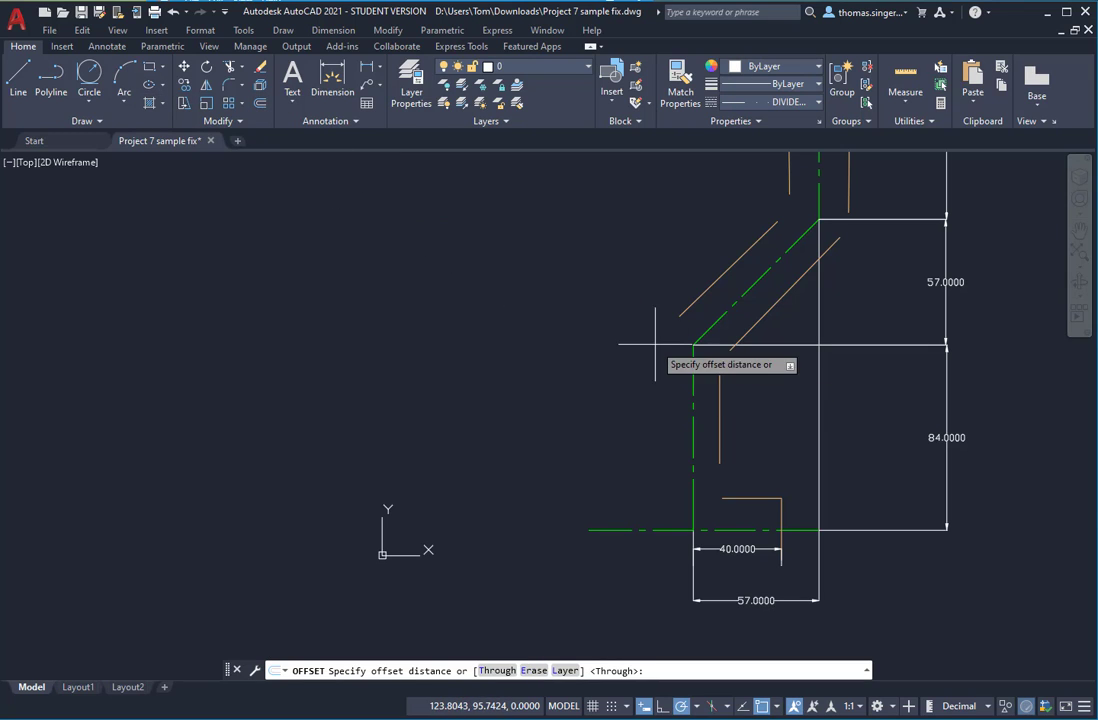
key(Return)
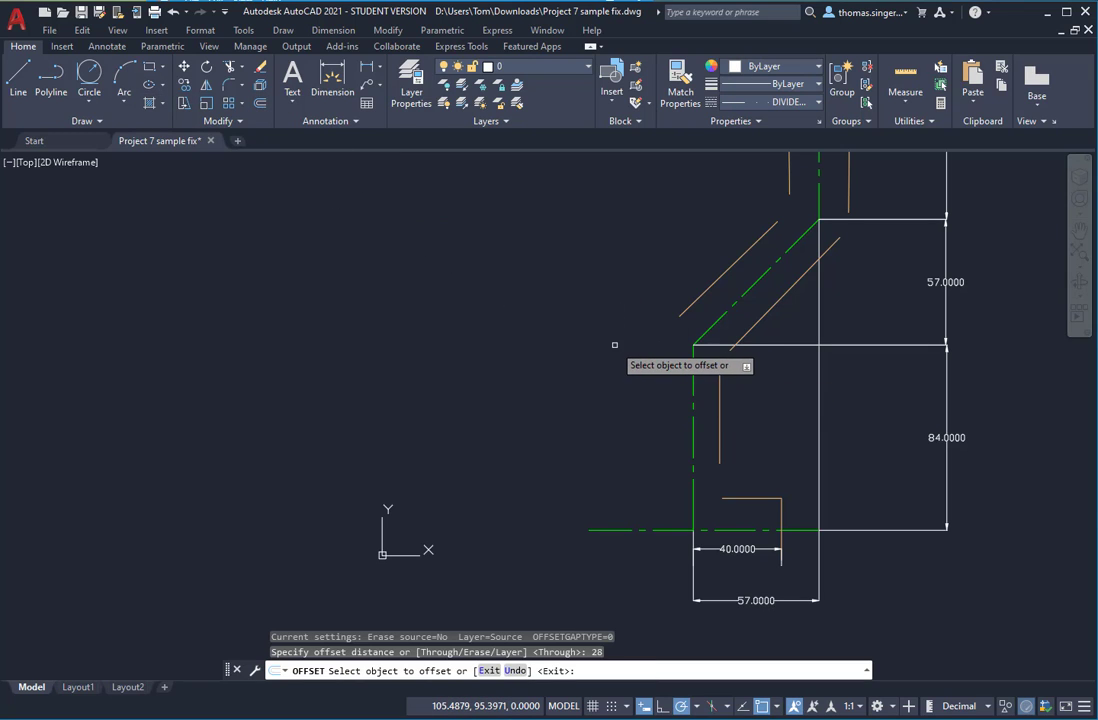
click(720, 393)
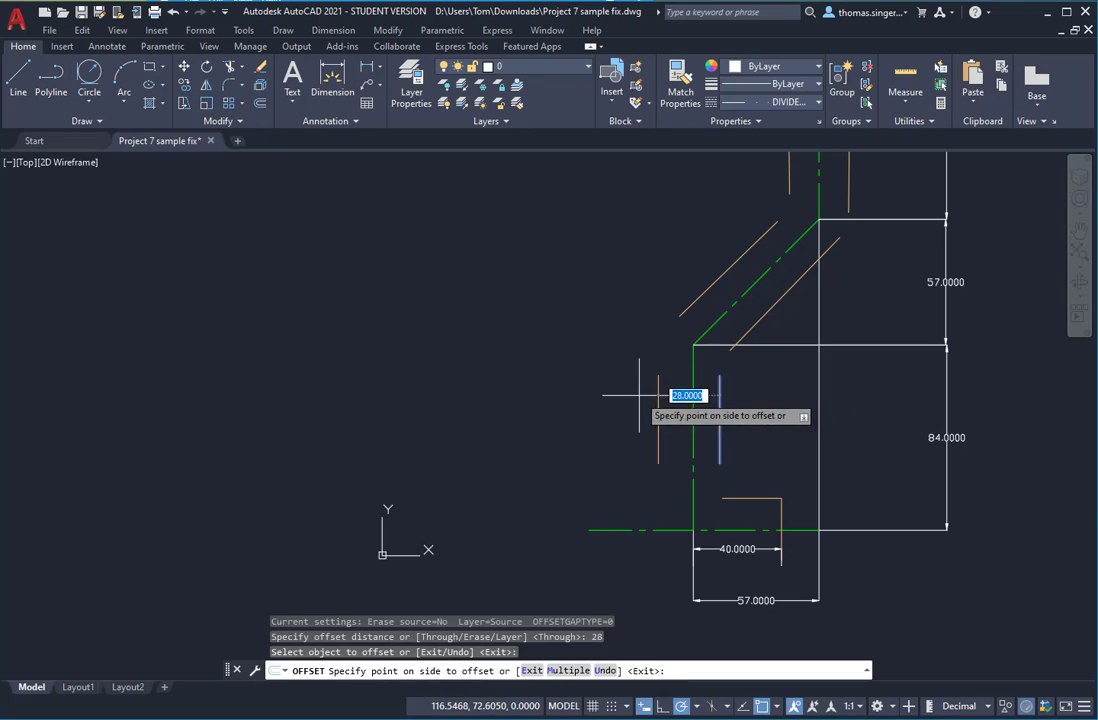
click(655, 385)
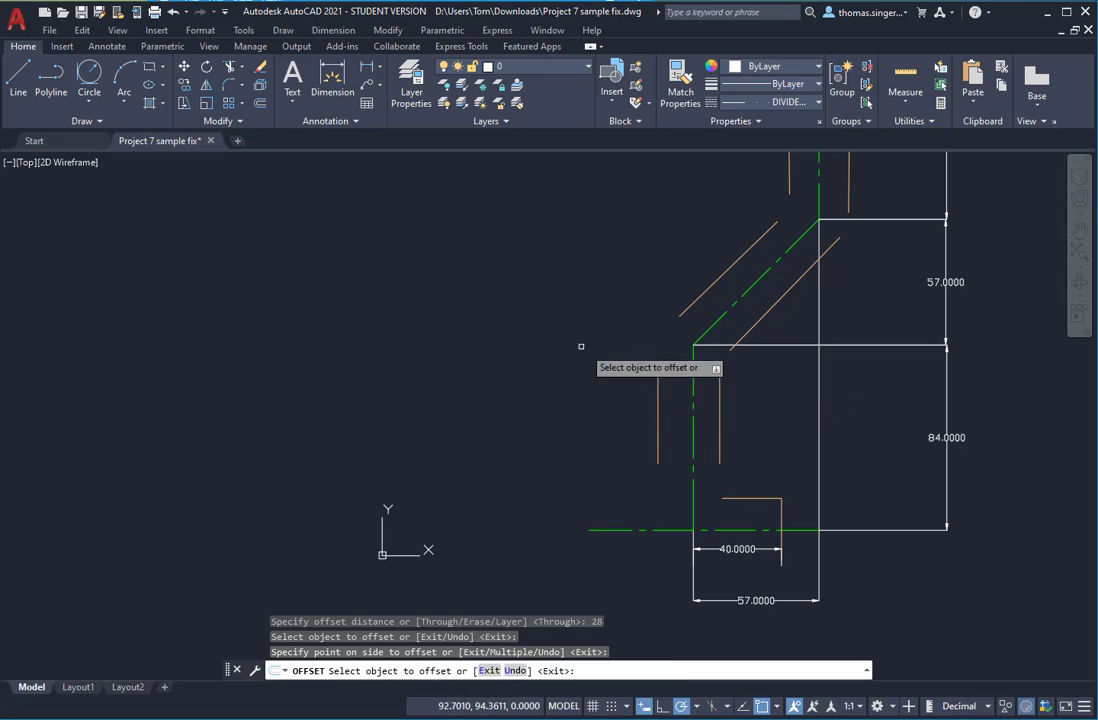
Step: Try offsetting the lower diagonal profile line across the diagonal centerline by 28, and erase the copy
click(766, 313)
click(710, 265)
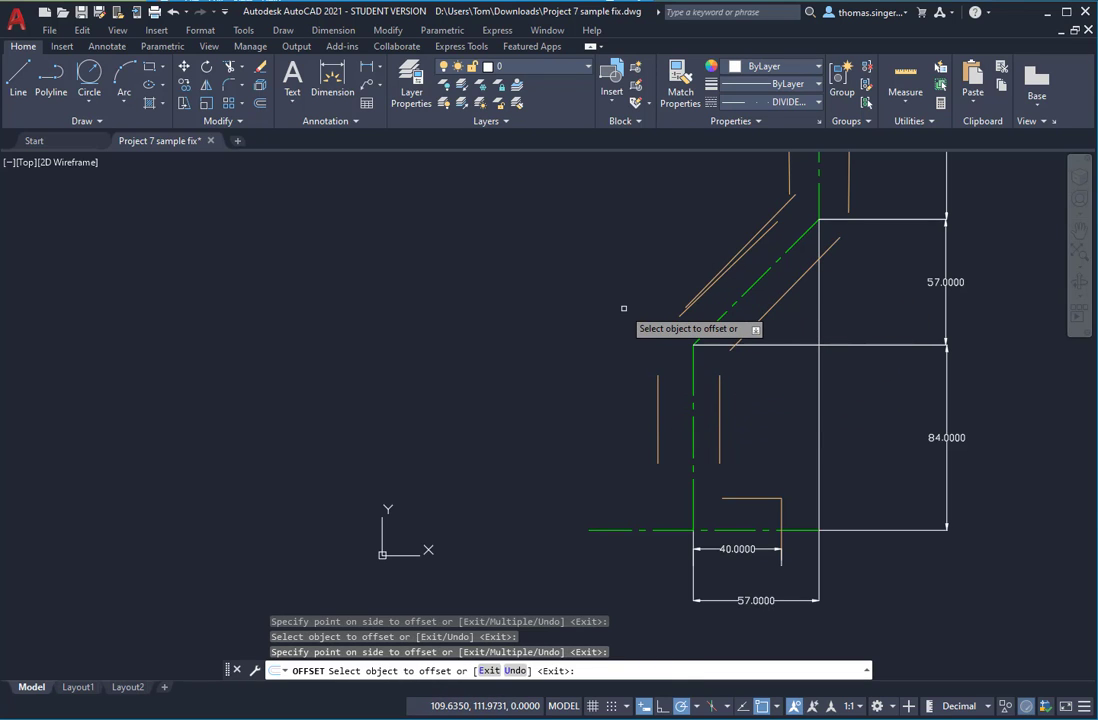
right_click(737, 264)
click(746, 271)
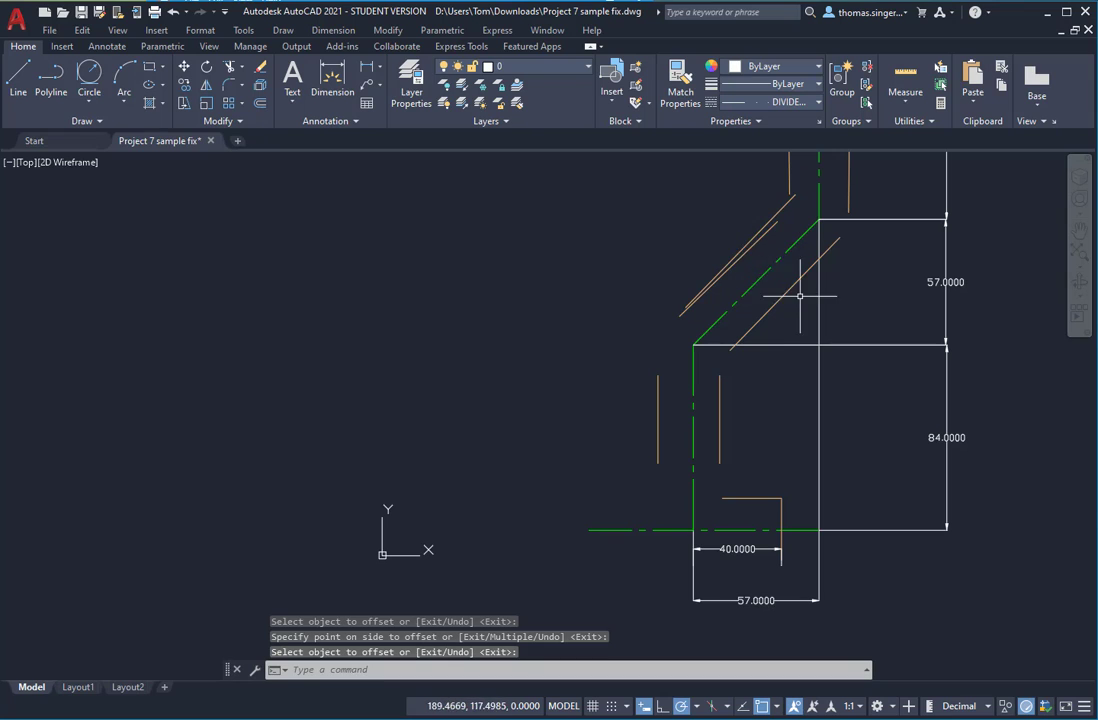
click(757, 231)
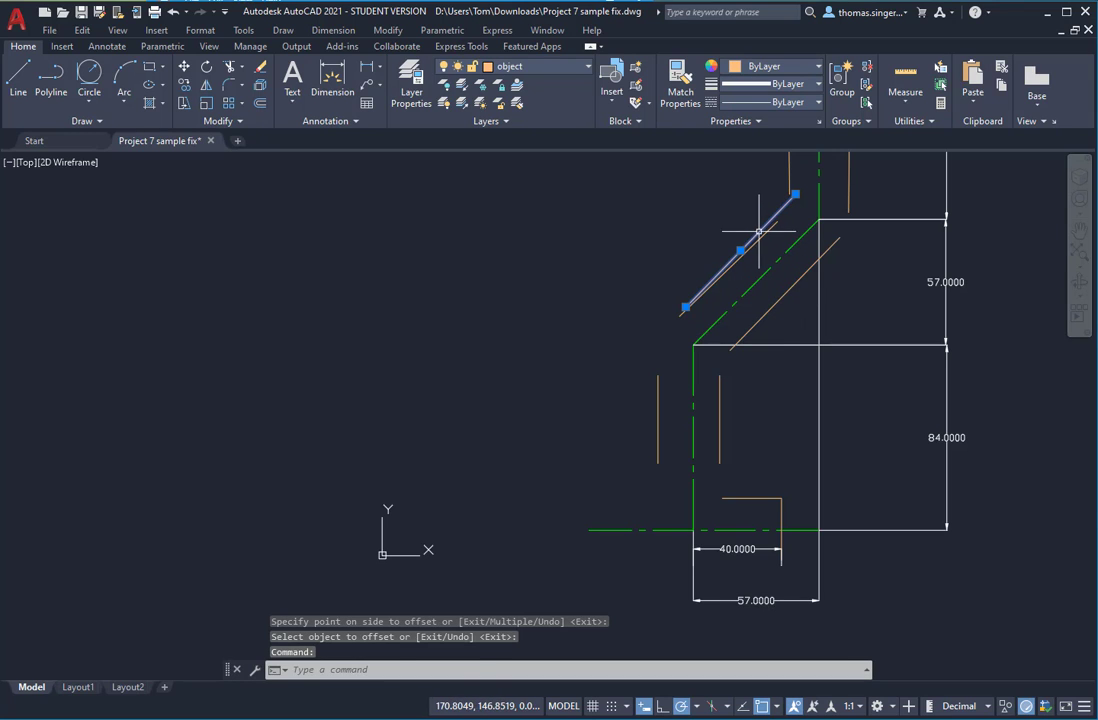
key(Delete)
Step: Erase the two diagonal profile lines on either side of the diagonal centerline
click(752, 246)
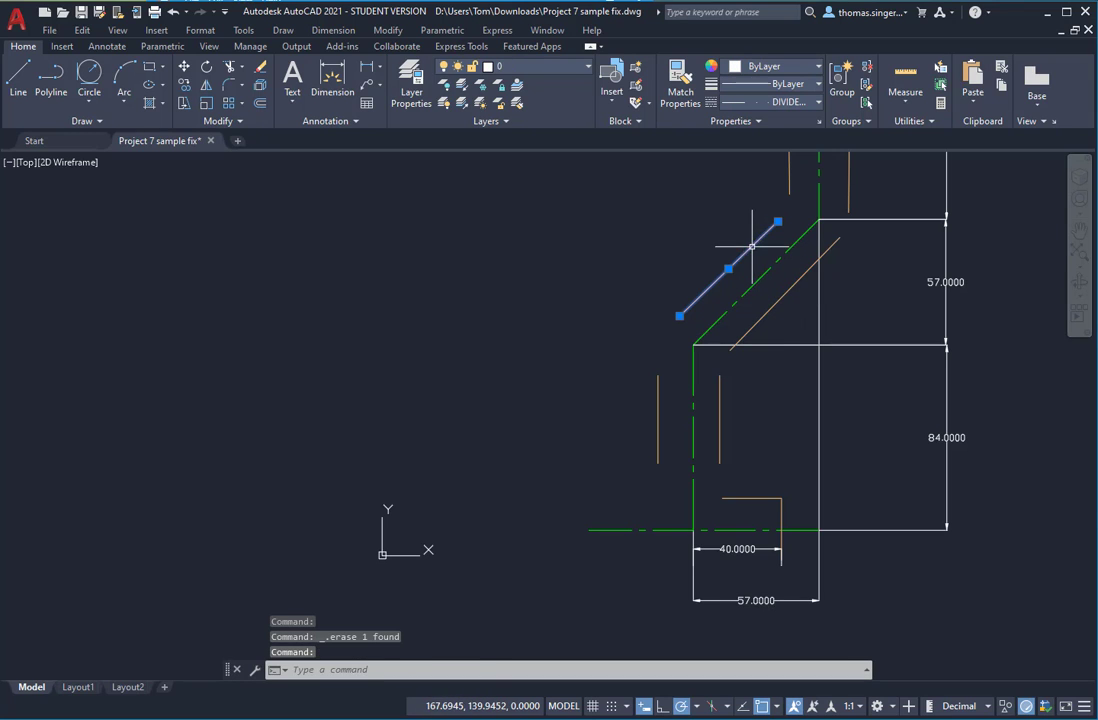
click(789, 291)
key(Delete)
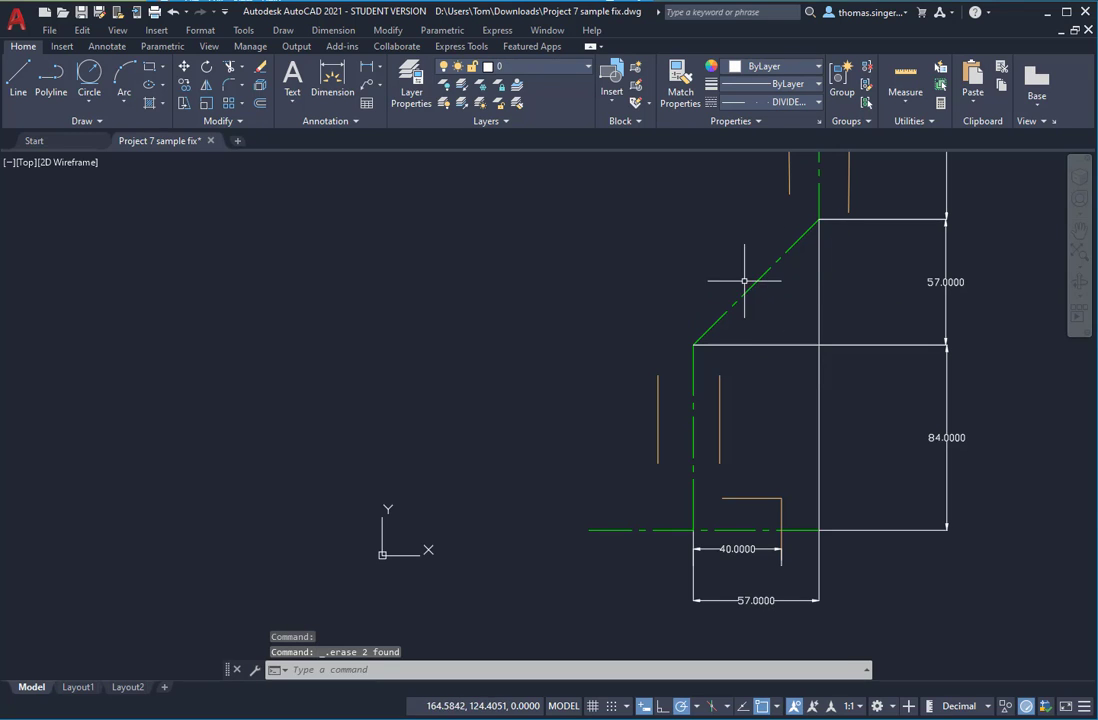
Step: Offset the diagonal centerline by 14 to both sides
click(261, 104)
text(14)
key(Return)
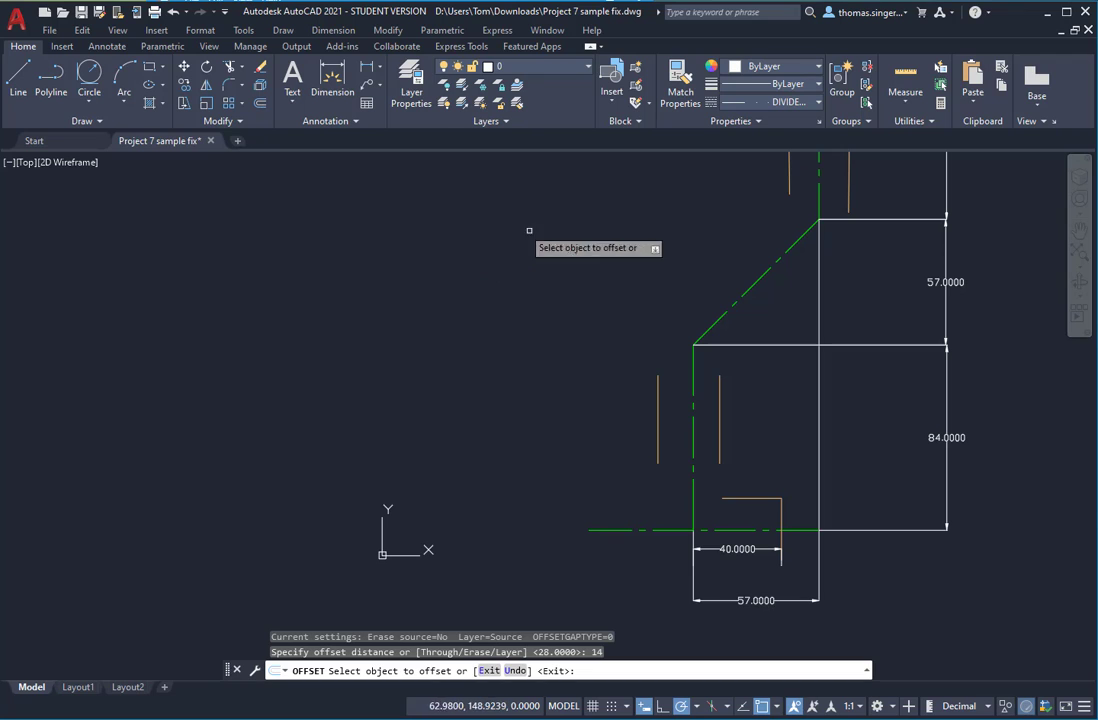
click(765, 272)
click(735, 247)
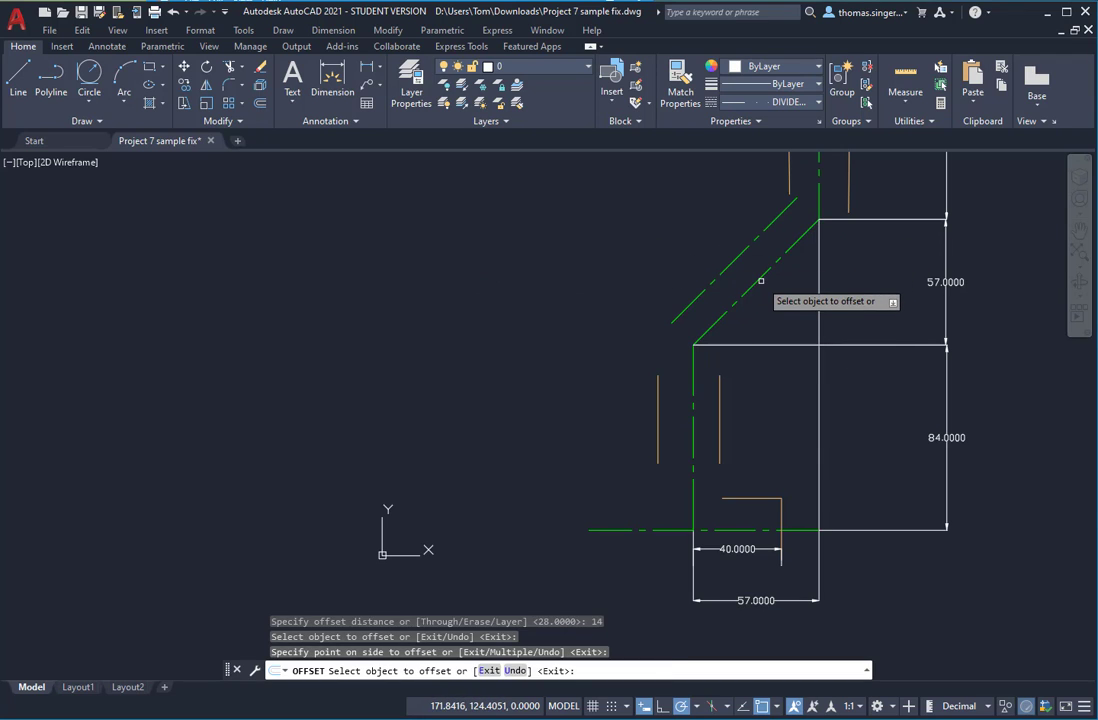
click(760, 281)
click(783, 290)
right_click(784, 298)
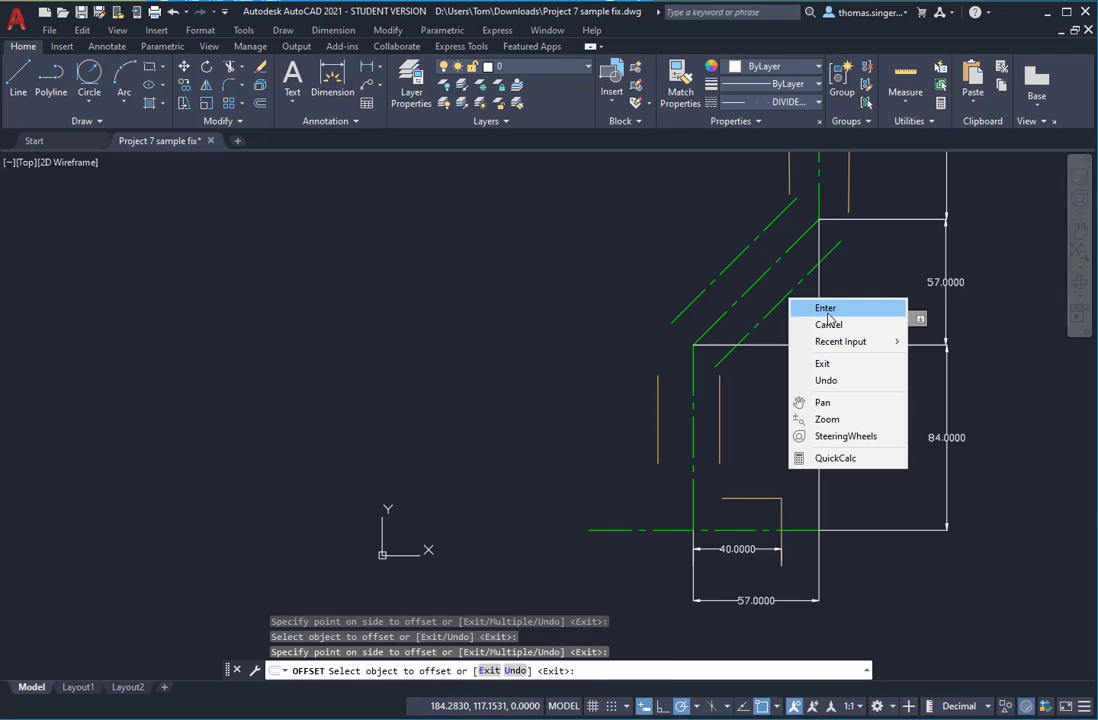
click(805, 305)
Step: Move the two diagonal offset lines to the object layer and clear the selection
click(729, 268)
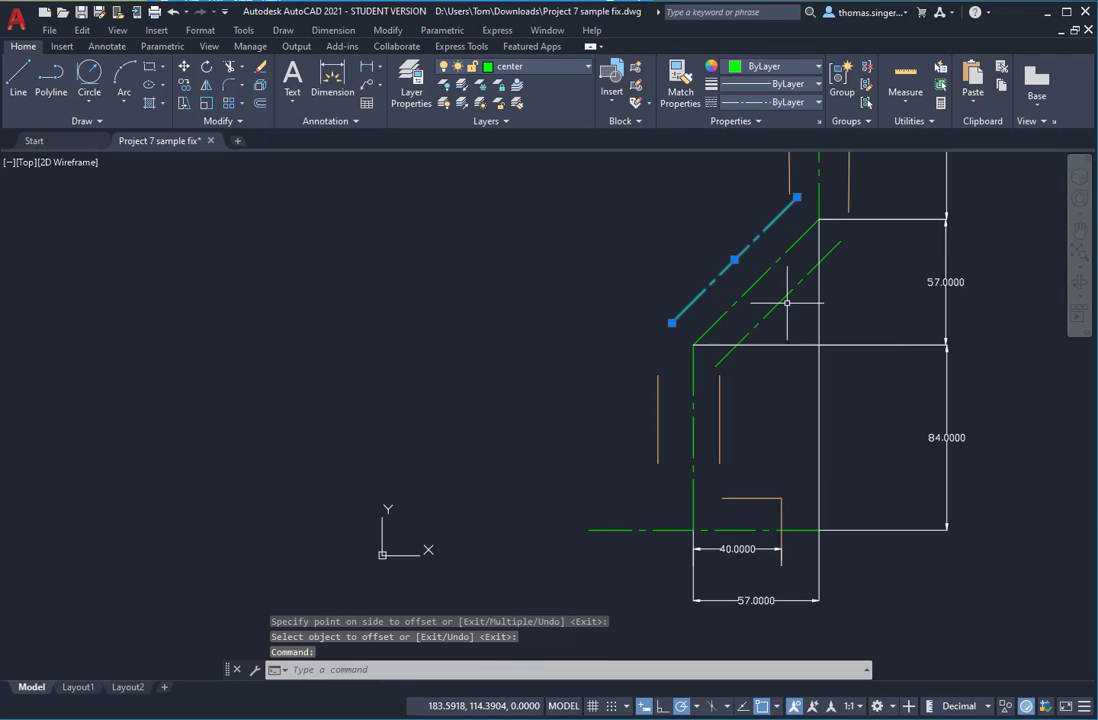
click(784, 298)
click(567, 72)
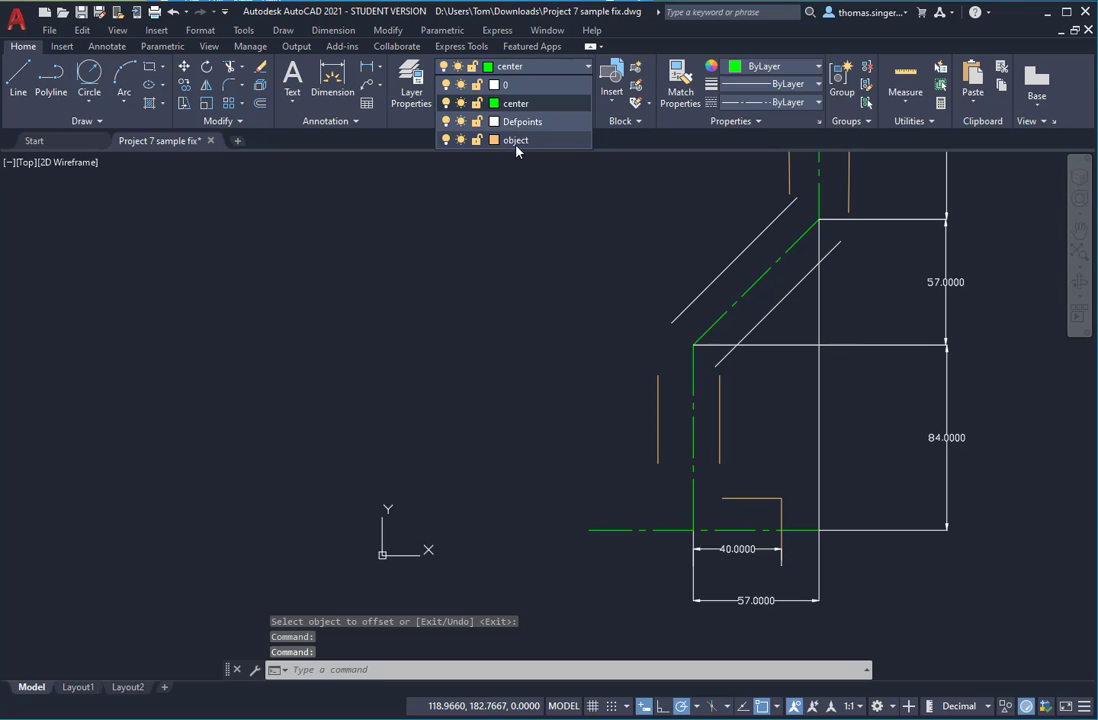
click(455, 137)
key(Escape)
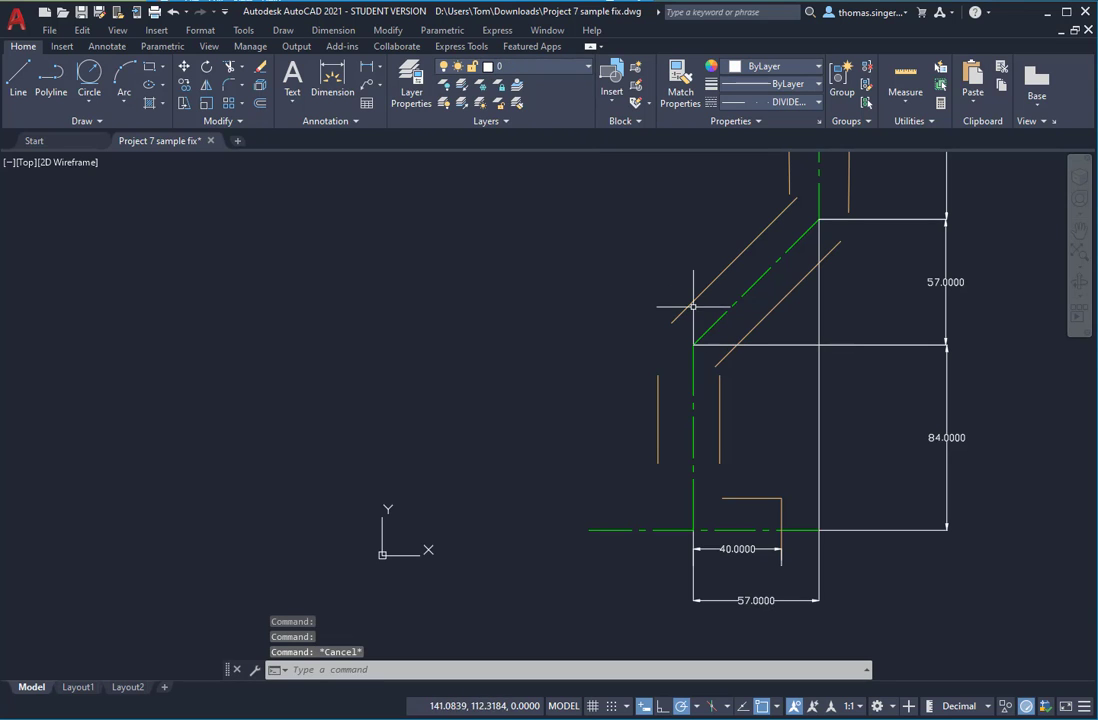
Step: Offset the upper vertical centerline by 14 to its right side
scroll(865, 236, down, 3)
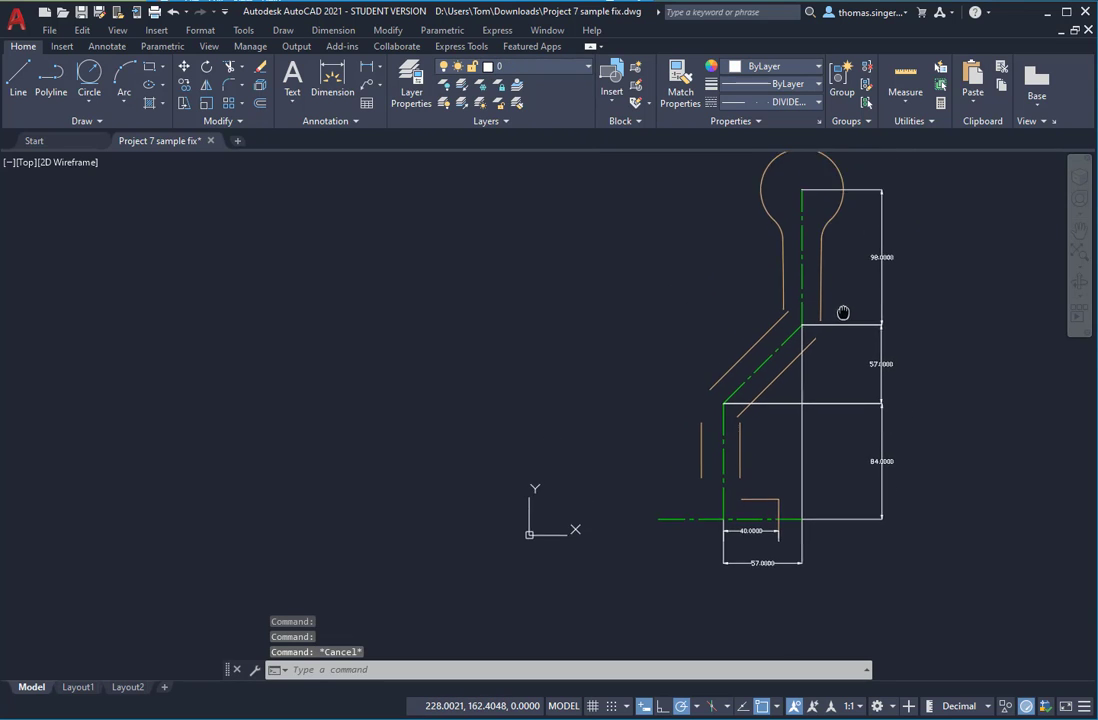
scroll(808, 297, up, 5)
middle_drag(789, 268, 797, 404)
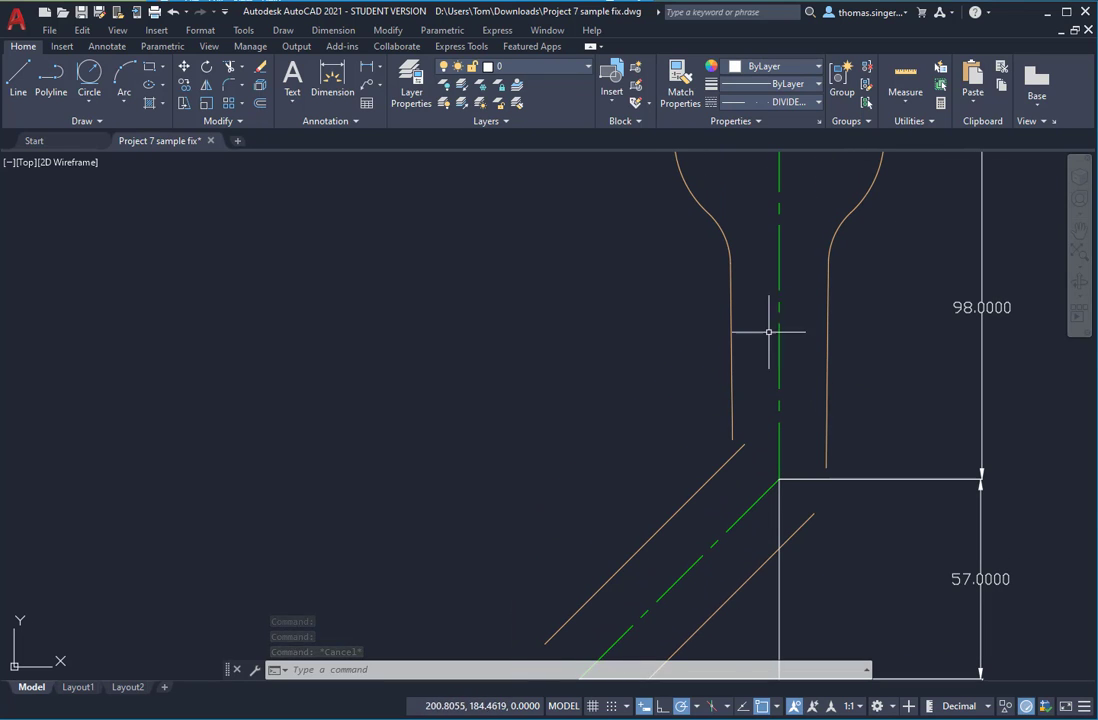
click(259, 104)
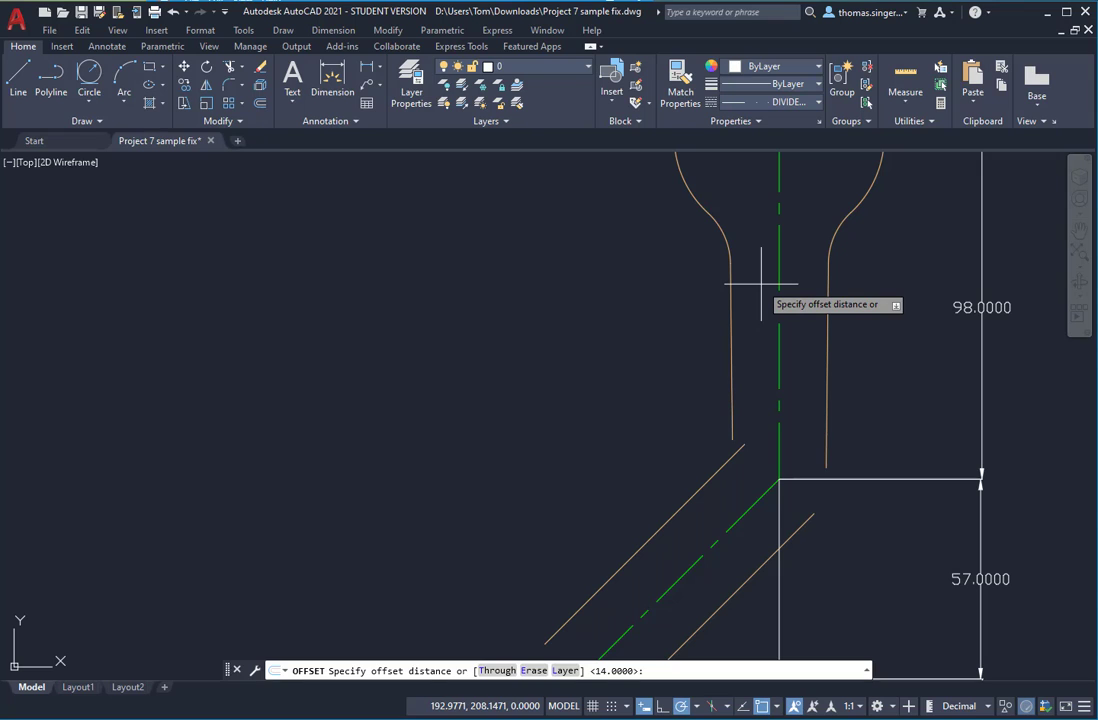
text(14)
key(Return)
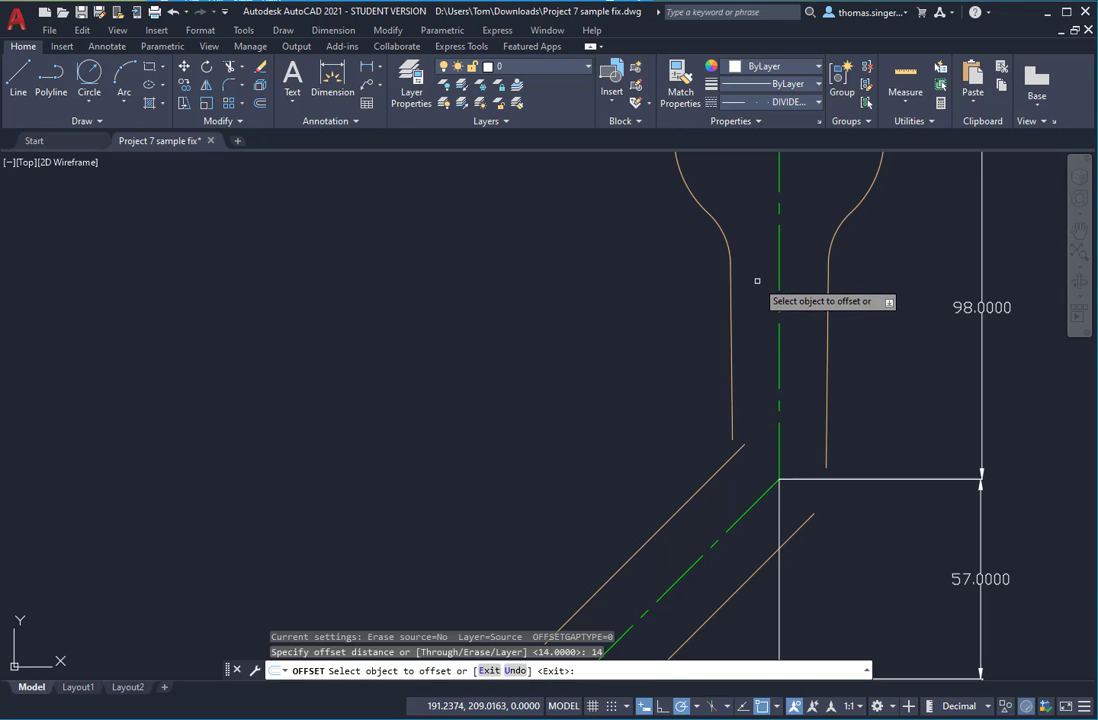
click(779, 282)
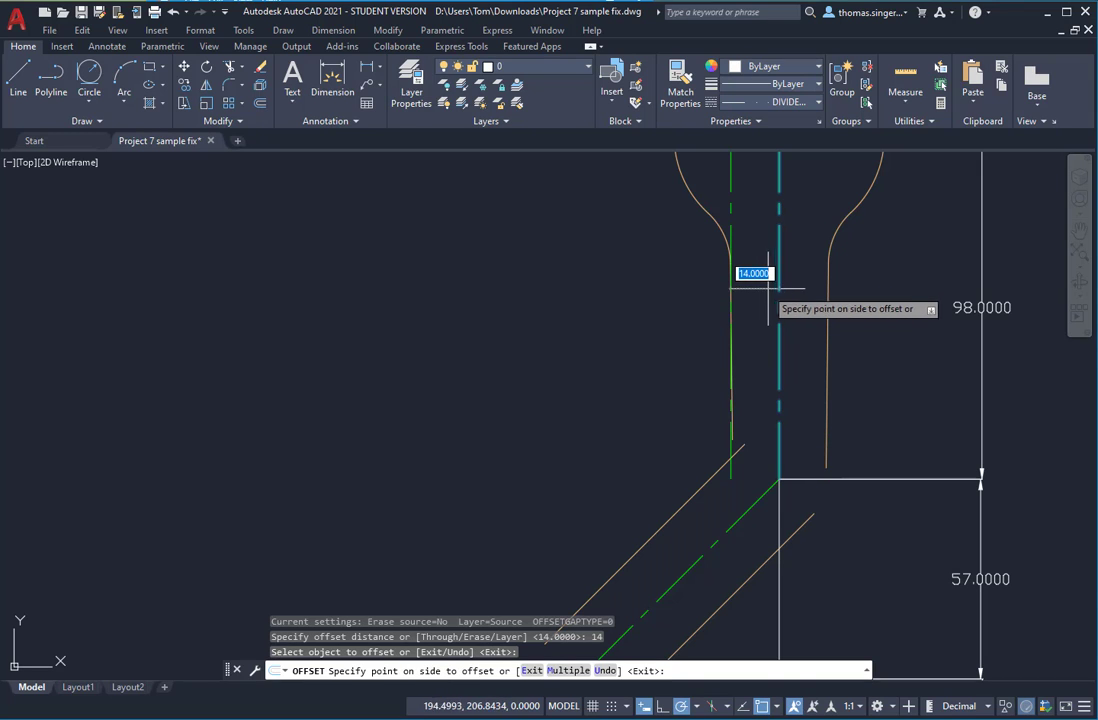
click(805, 290)
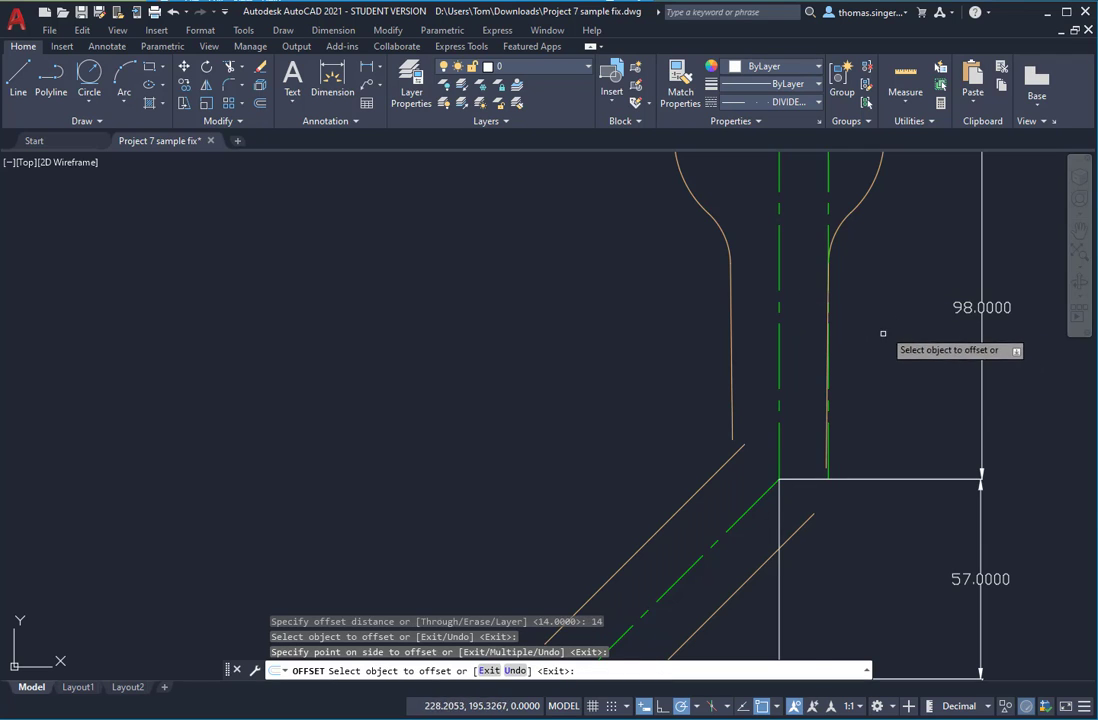
scroll(850, 390, down, 2)
scroll(846, 392, up, 5)
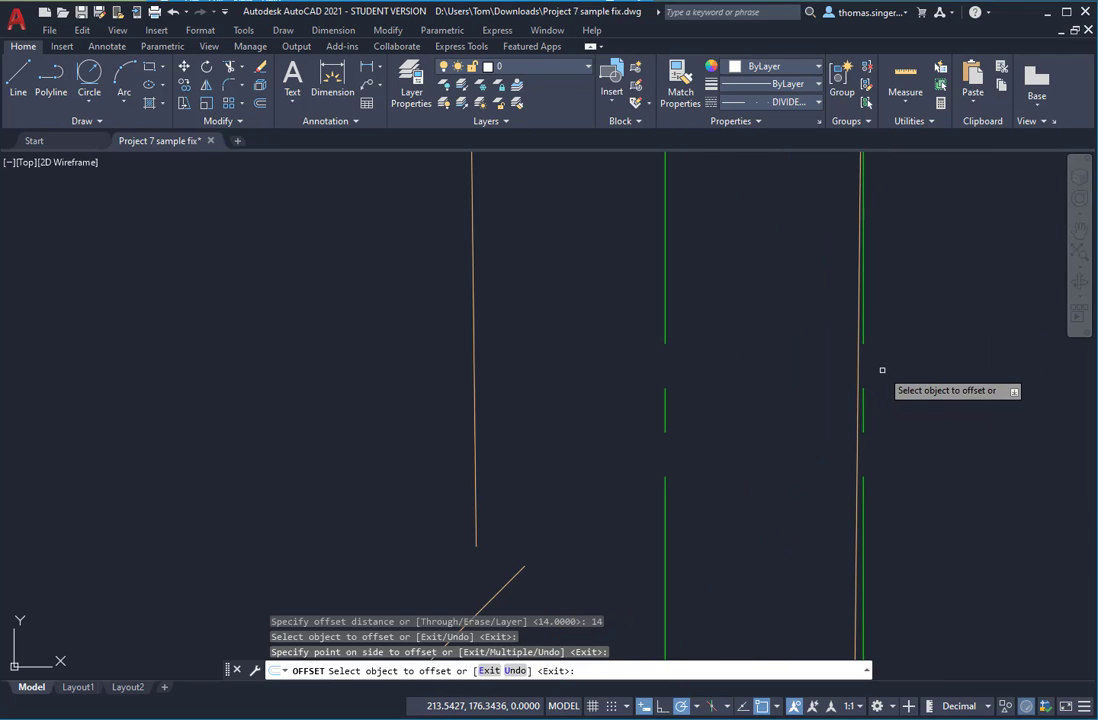
right_click(882, 372)
click(914, 381)
Step: Erase the slightly slanted neck line beside the new right-hand vertical offset line
scroll(874, 372, down, 1)
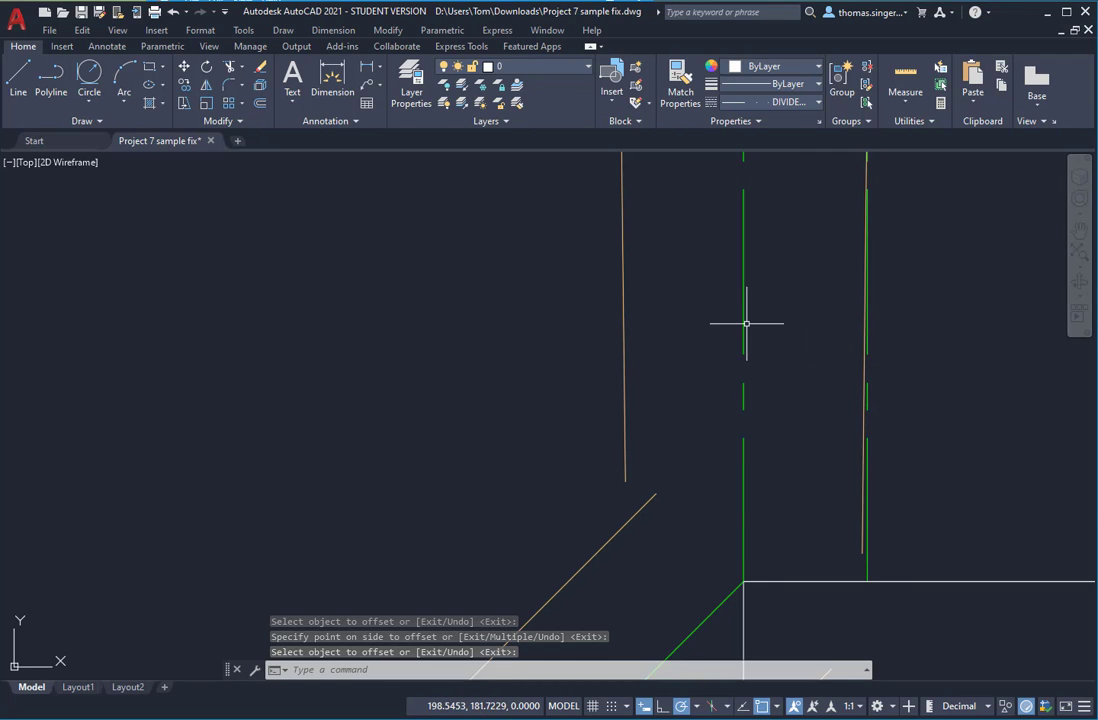
click(864, 367)
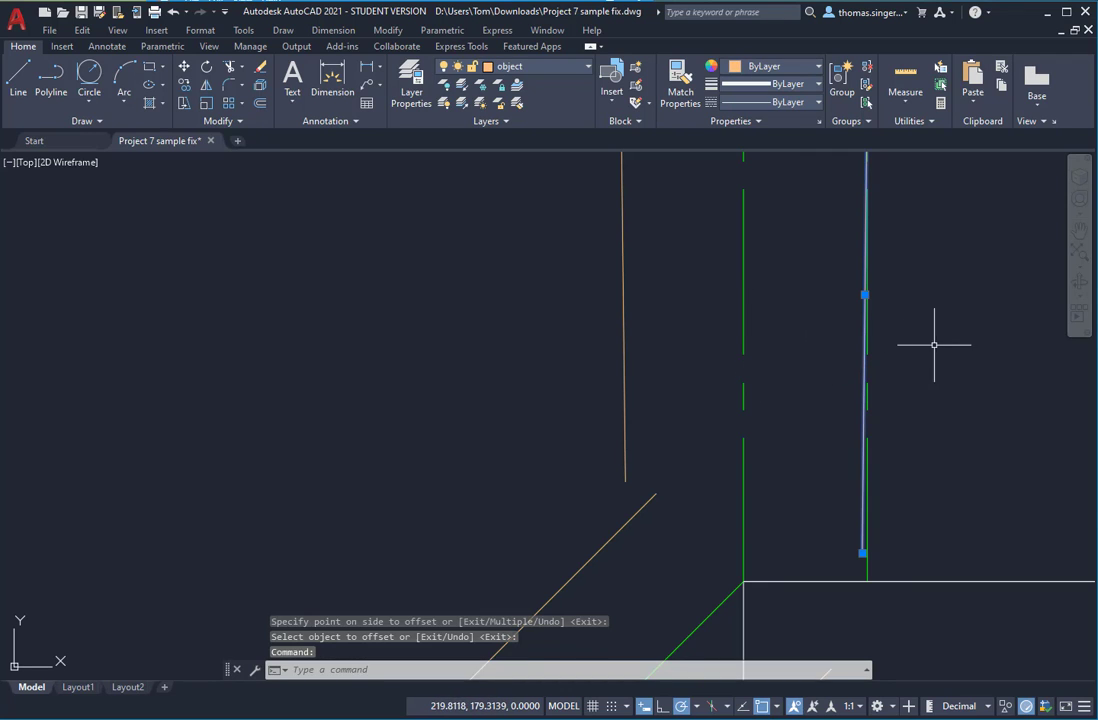
key(Delete)
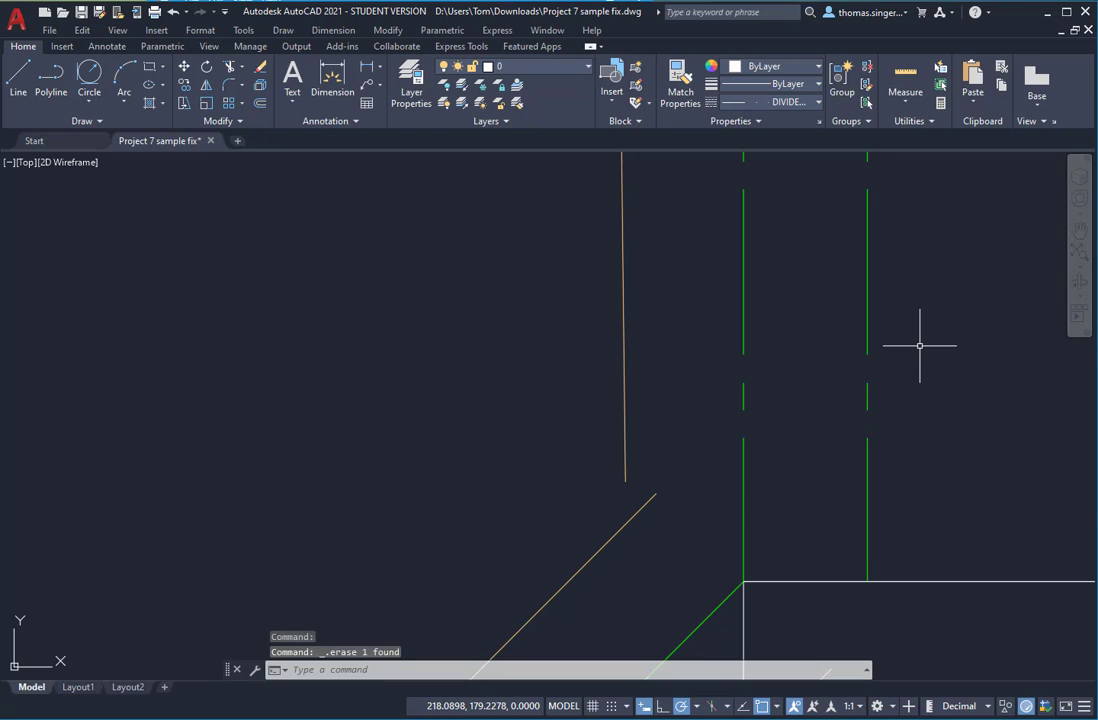
Step: Move the vertical offset line right of the neck centerline to the object layer and clear the selection
click(867, 319)
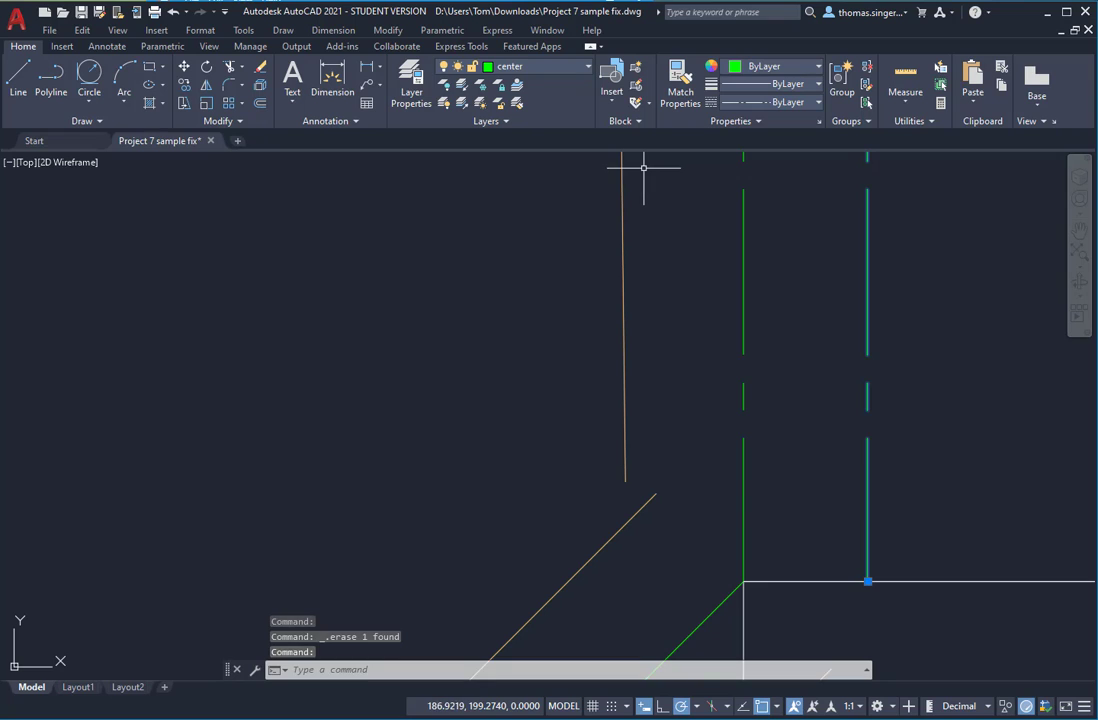
click(801, 103)
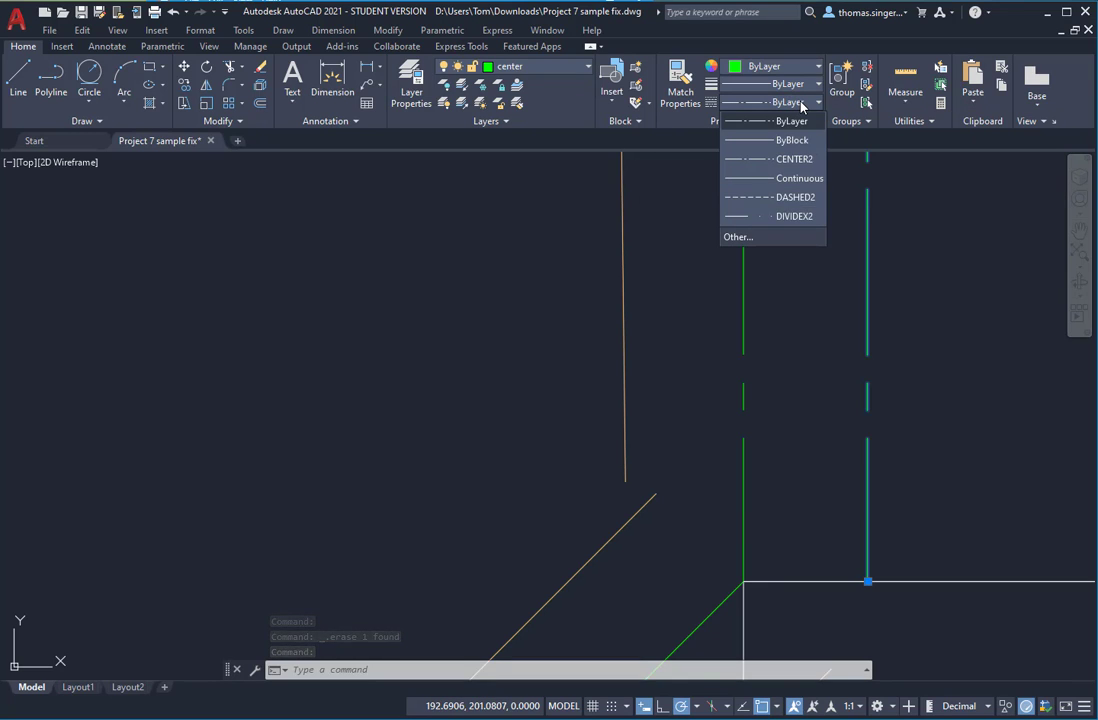
click(790, 104)
click(569, 67)
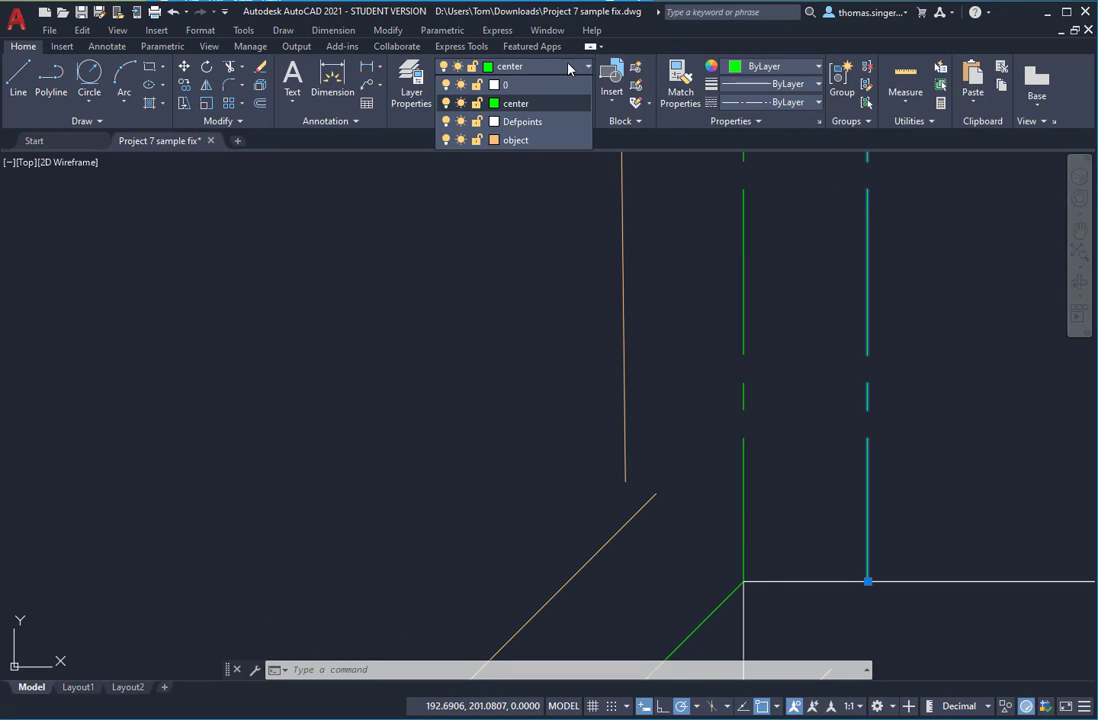
click(505, 140)
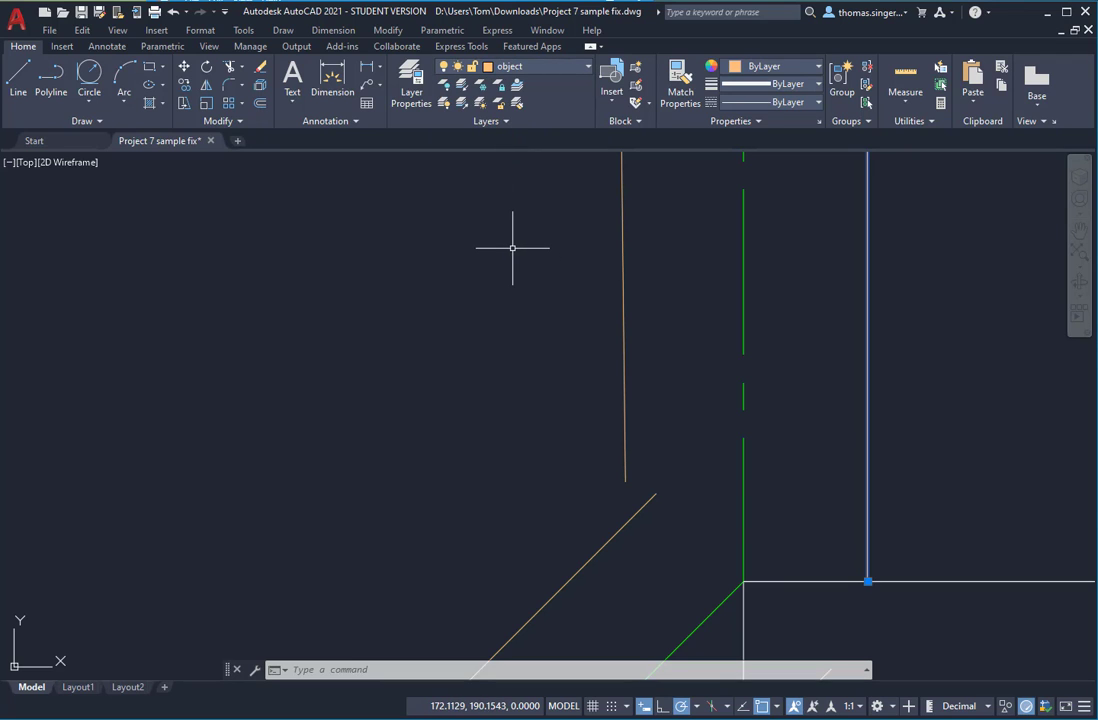
key(Escape)
scroll(875, 320, up, 2)
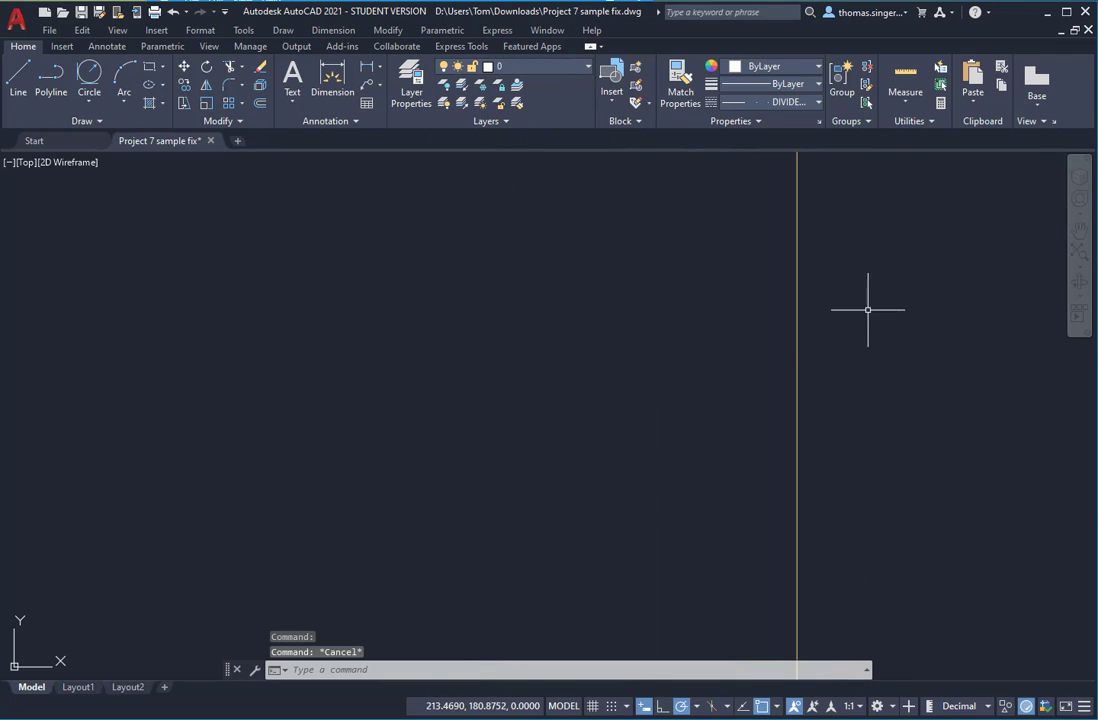
Step: Erase the old arc connecting the round head to the right neck line
scroll(865, 305, down, 5)
scroll(850, 260, up, 4)
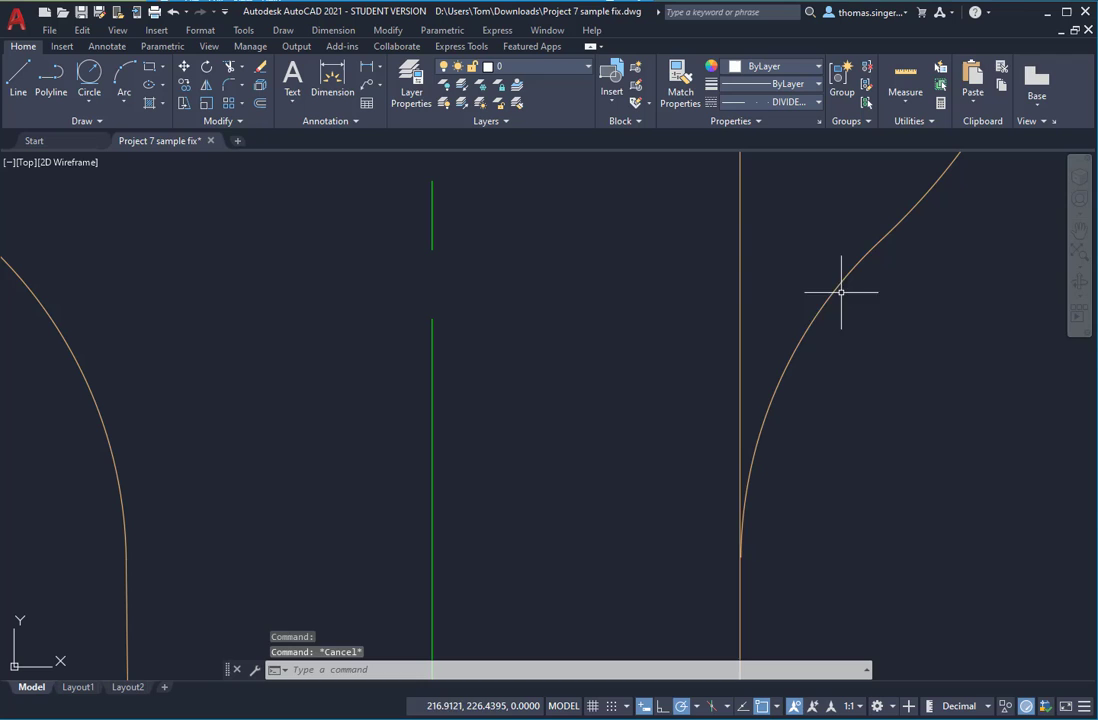
click(795, 346)
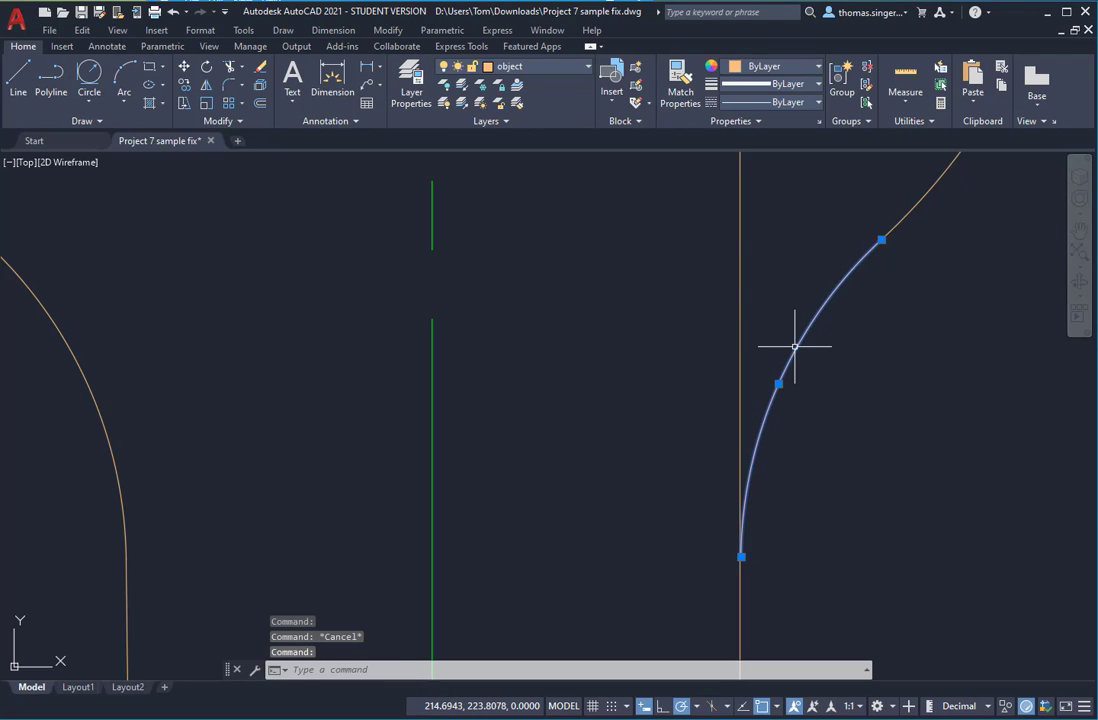
key(Delete)
Step: Fillet the right end of the round head's arc to the right vertical neck line with a radius of 20
scroll(693, 265, down, 6)
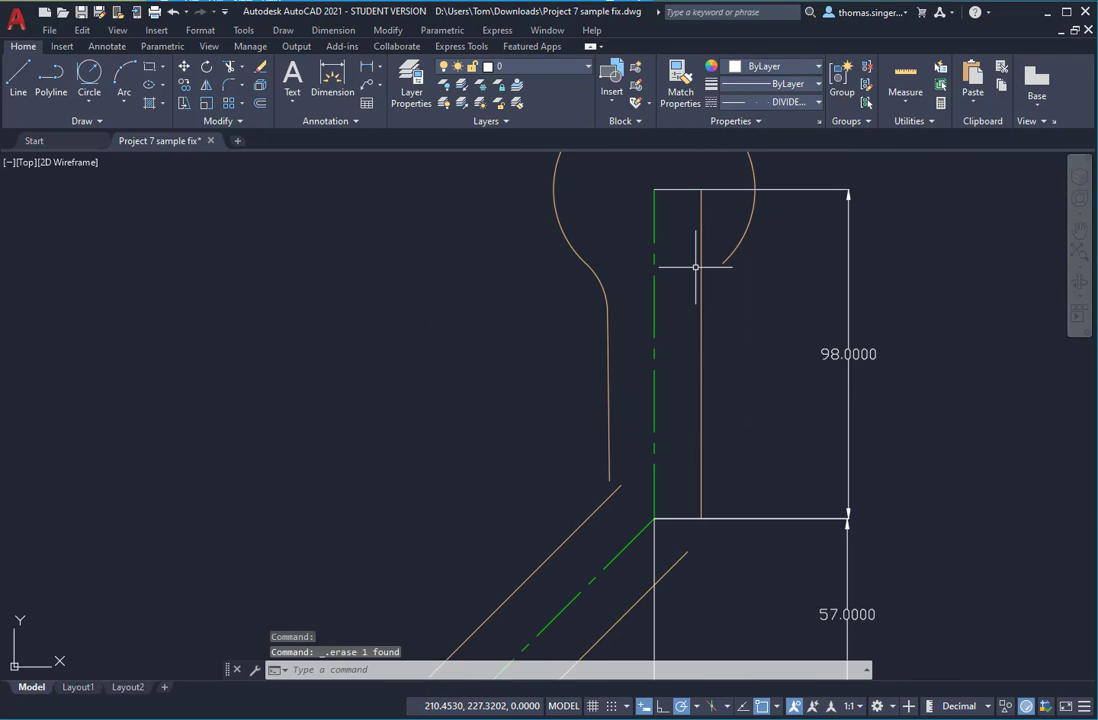
click(228, 86)
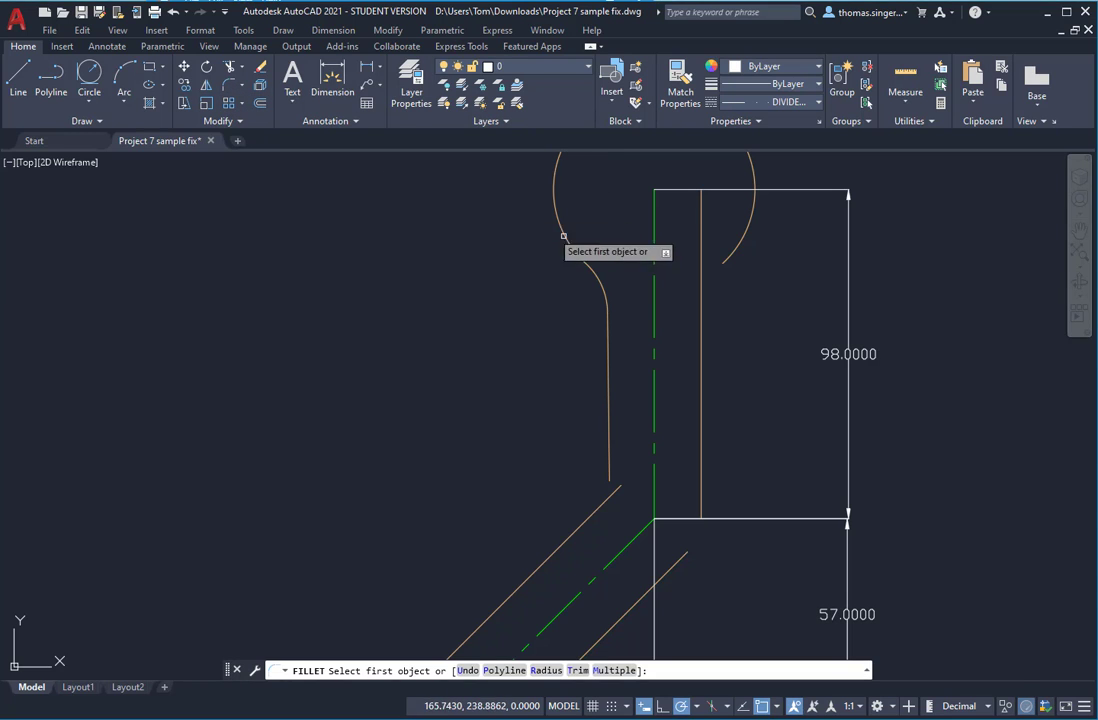
click(733, 248)
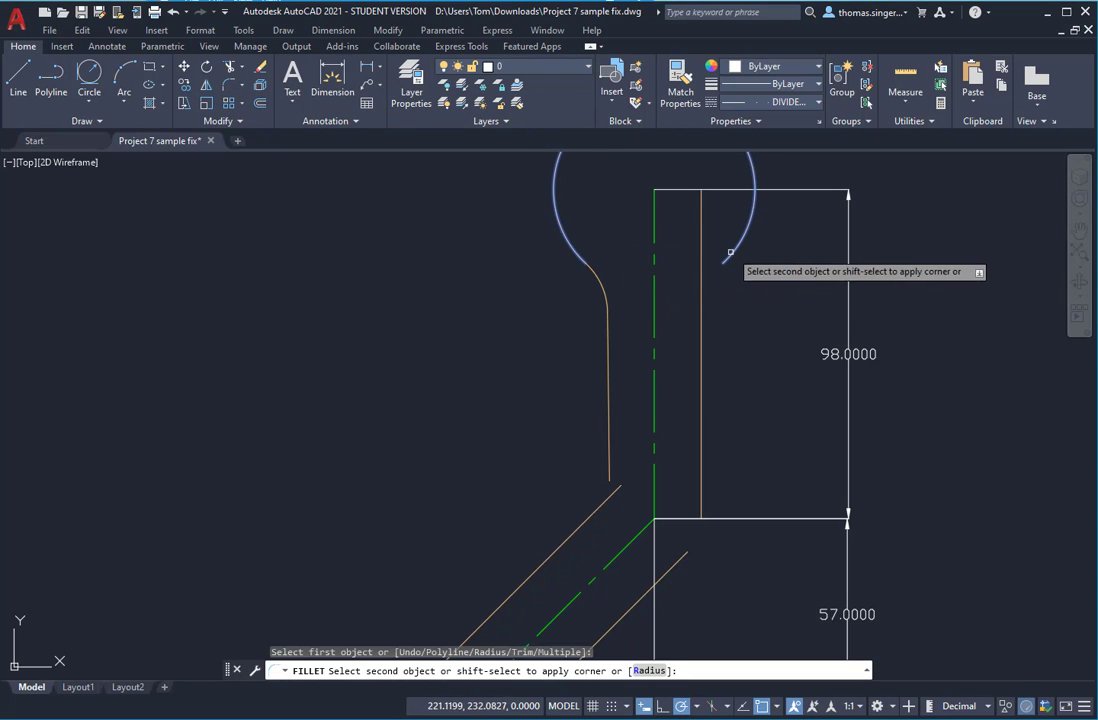
click(699, 323)
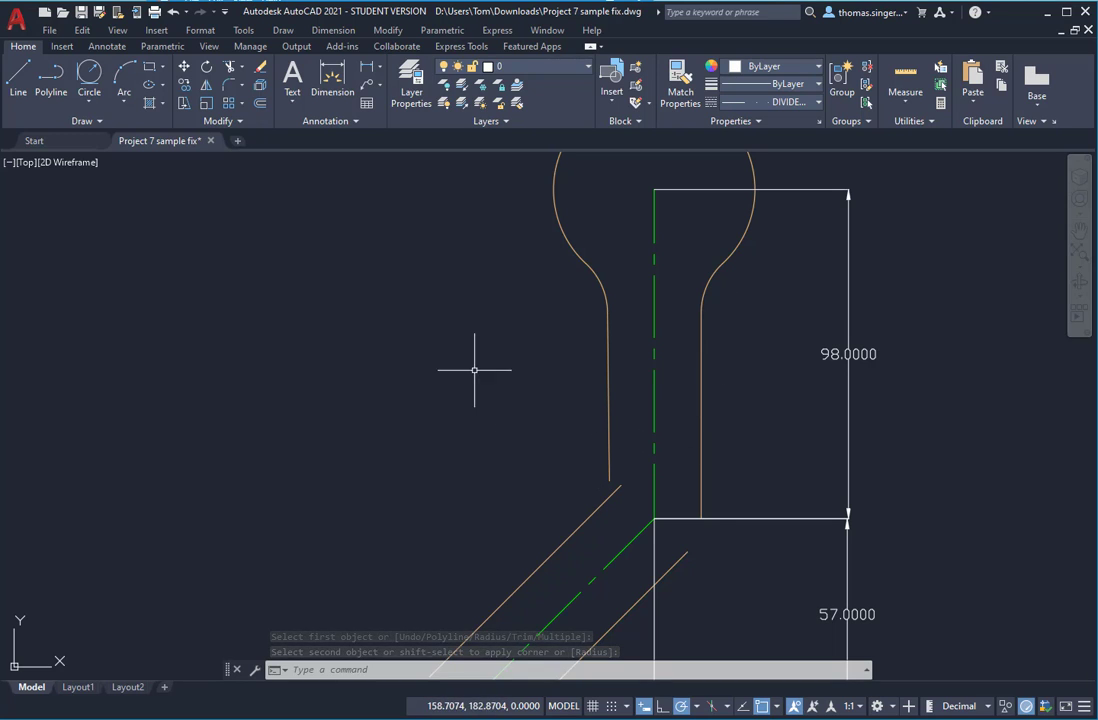
Step: Fillet the left and right neck lines to their diagonal side lines below with a radius of 20
click(262, 105)
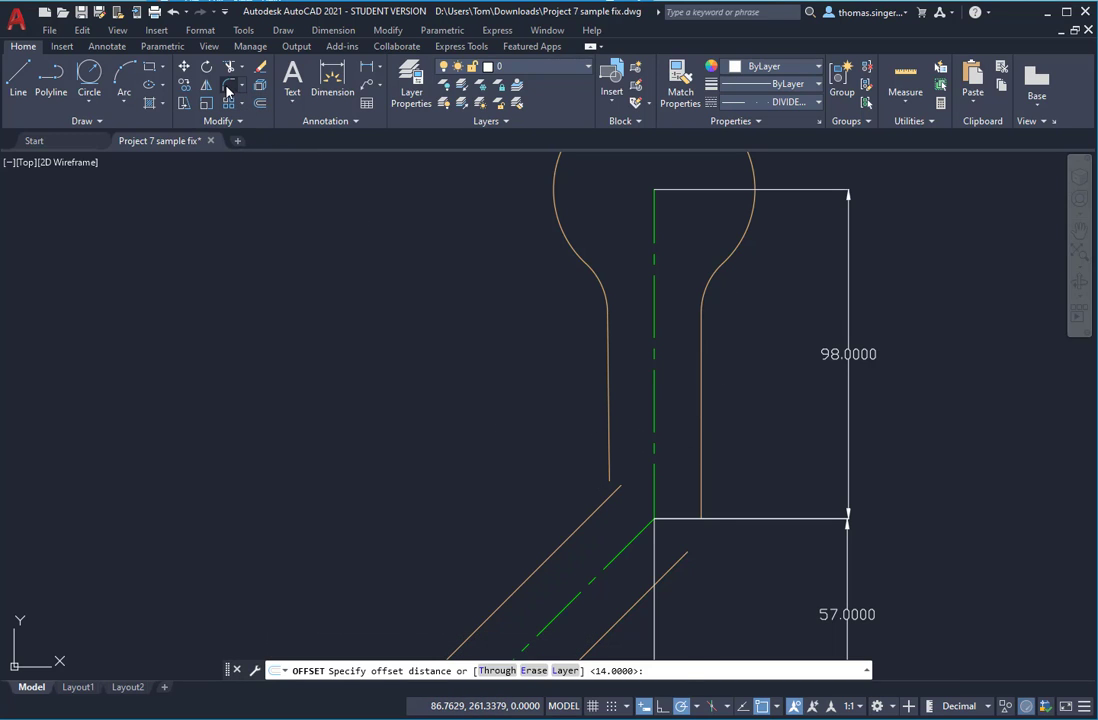
click(230, 86)
click(583, 523)
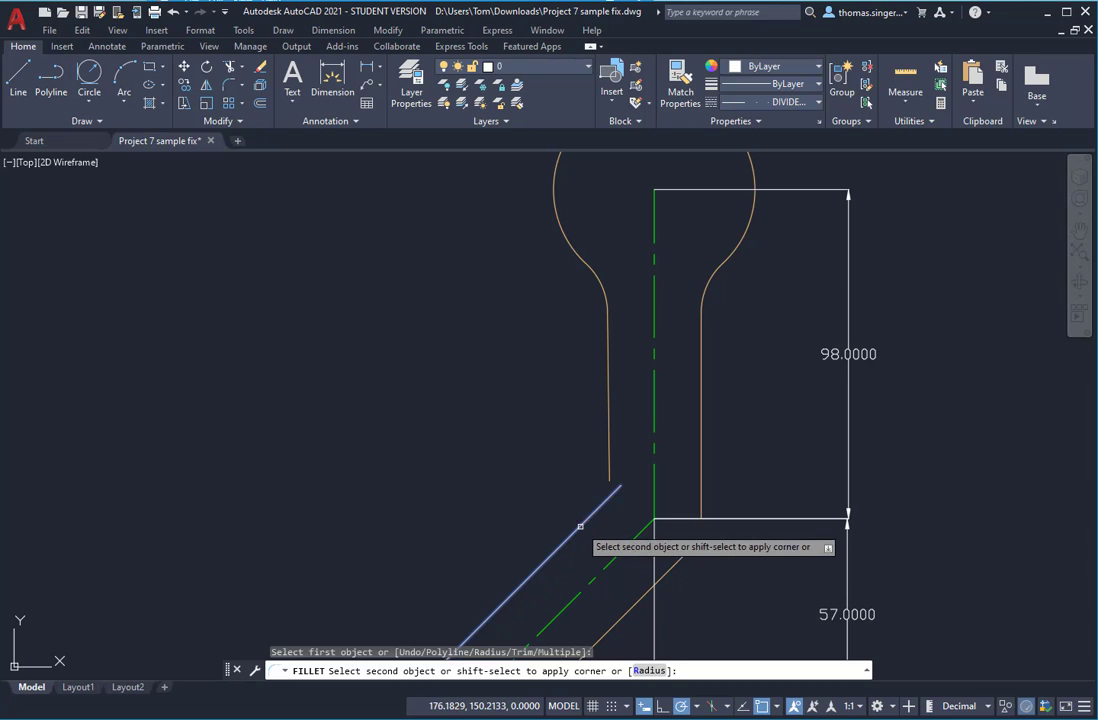
click(606, 456)
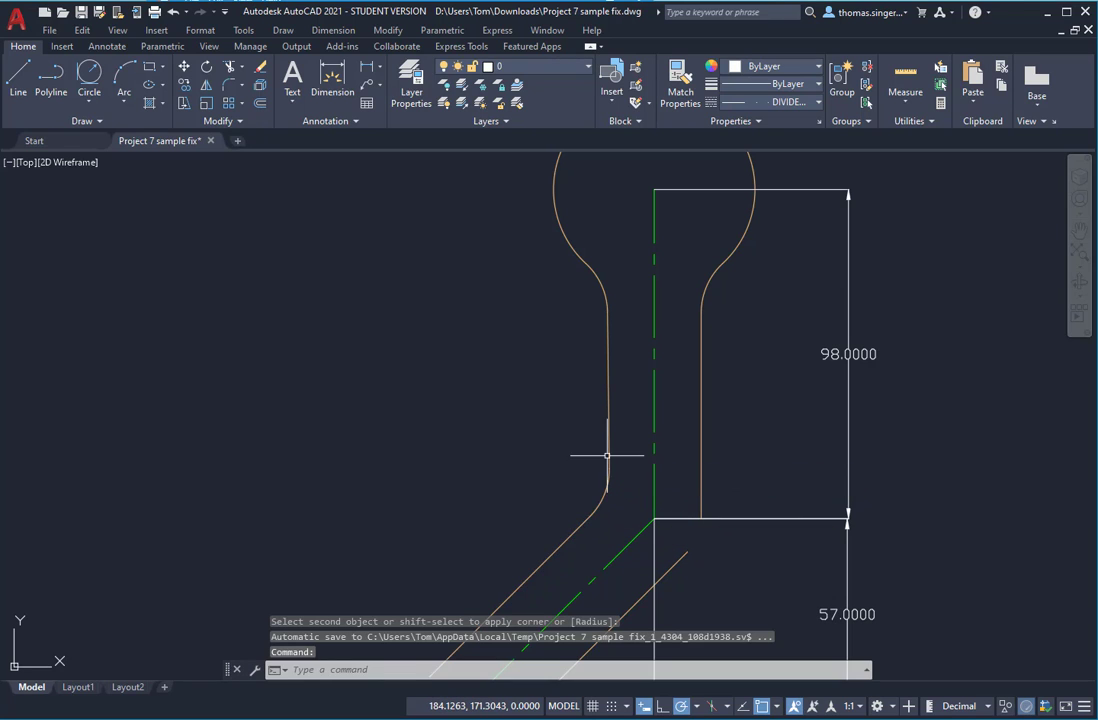
right_click(736, 489)
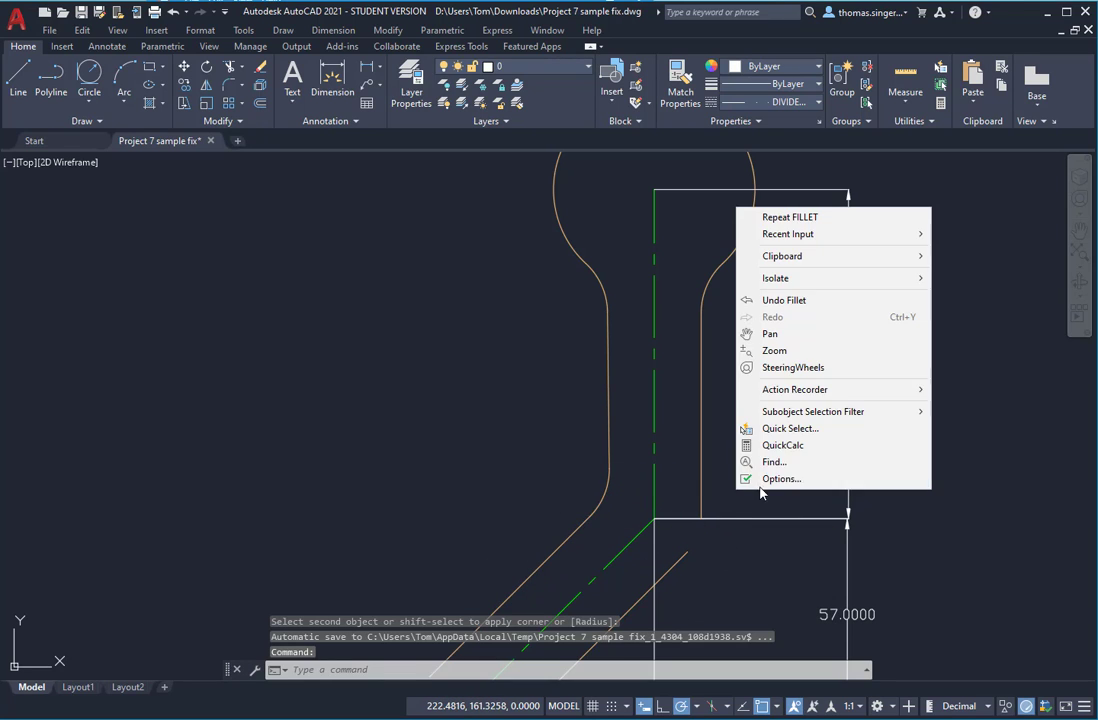
click(787, 216)
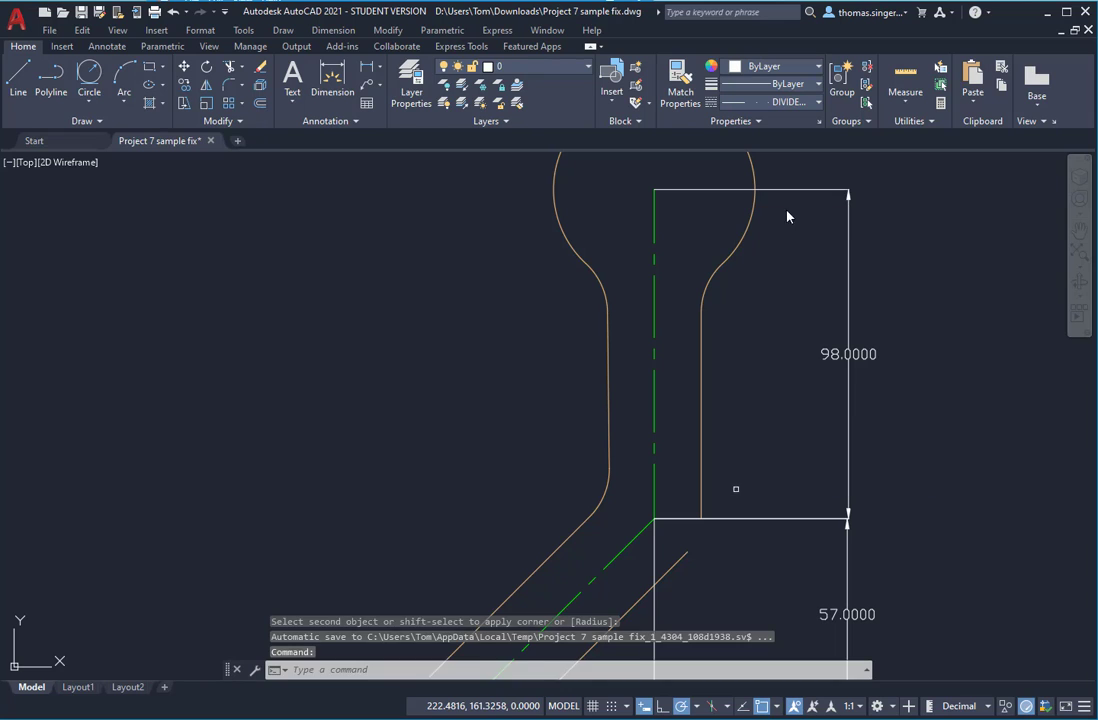
click(673, 565)
click(701, 497)
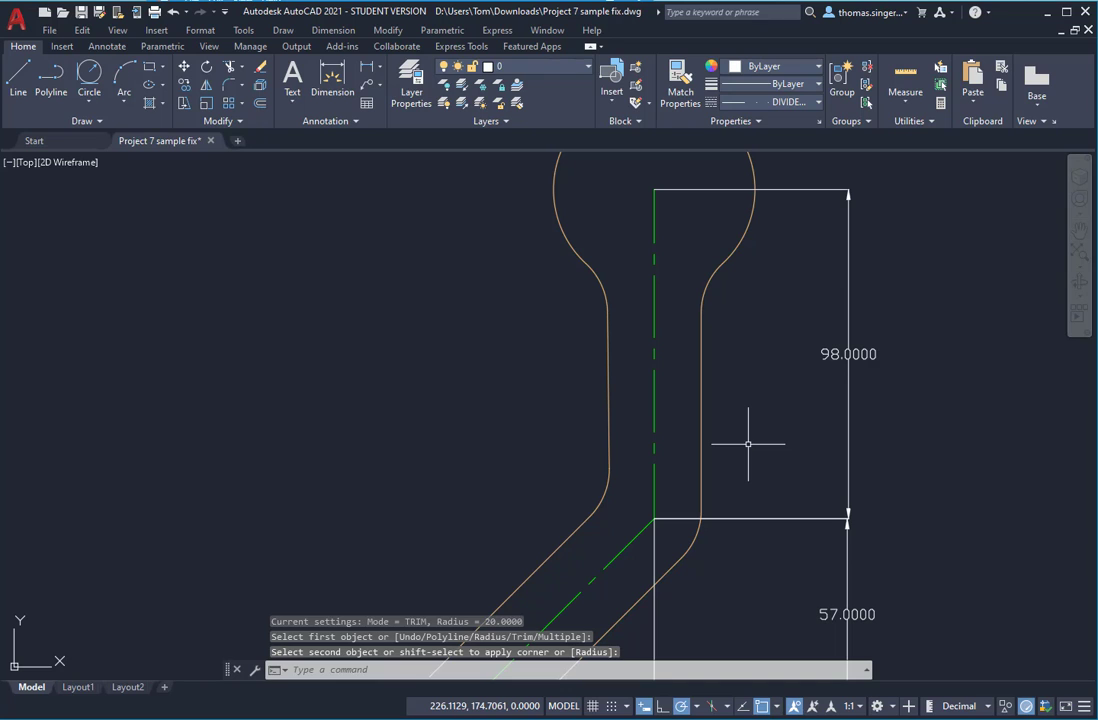
Step: Scale the whole profile with its centerlines and dimensions by a factor of 12 from a base point near its lower-left corner
scroll(745, 440, down, 4)
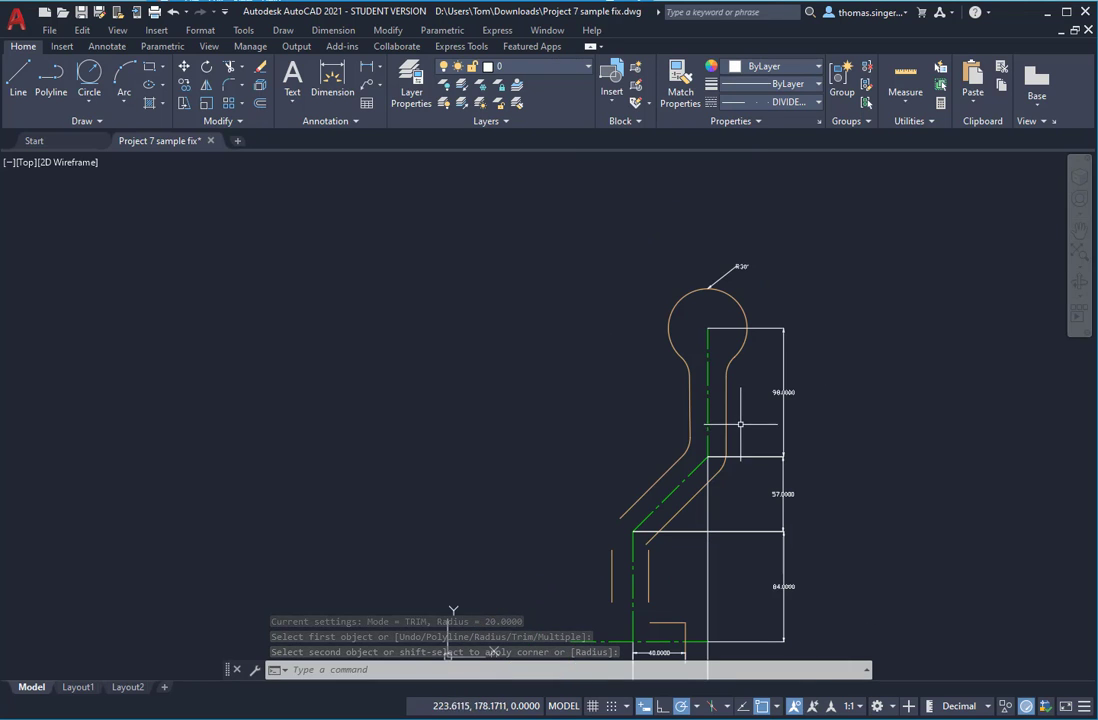
scroll(757, 433, up, 2)
middle_drag(757, 433, 721, 306)
scroll(720, 305, down, 4)
scroll(730, 312, up, 2)
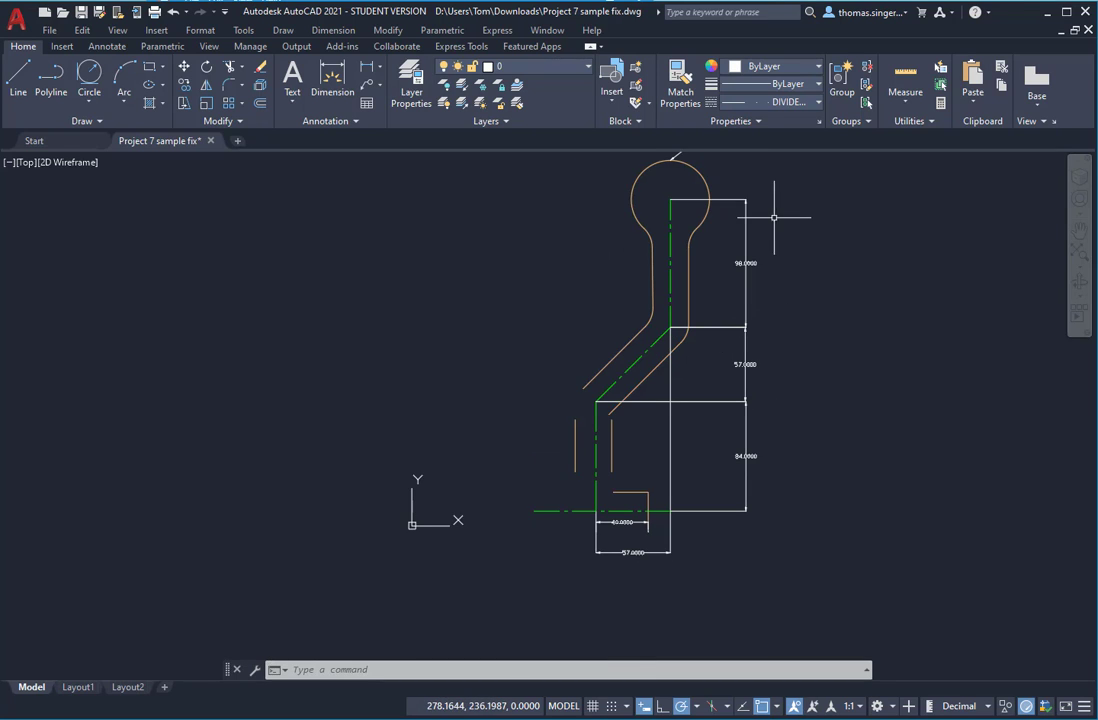
scroll(722, 396, down, 2)
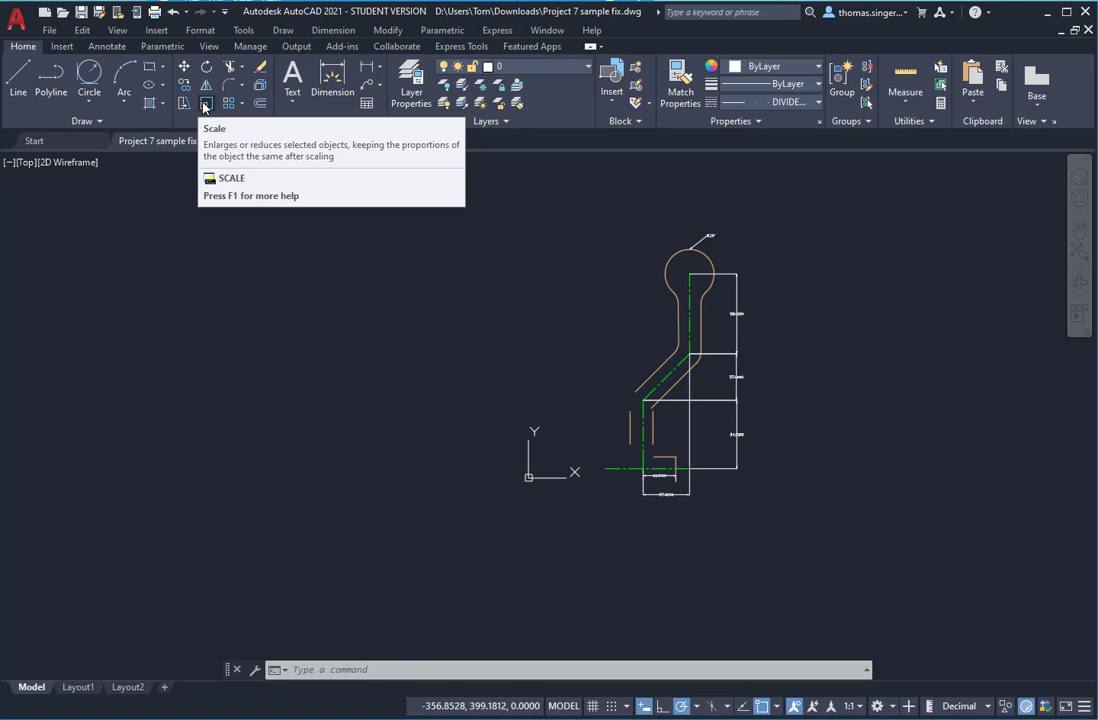
click(204, 107)
click(585, 501)
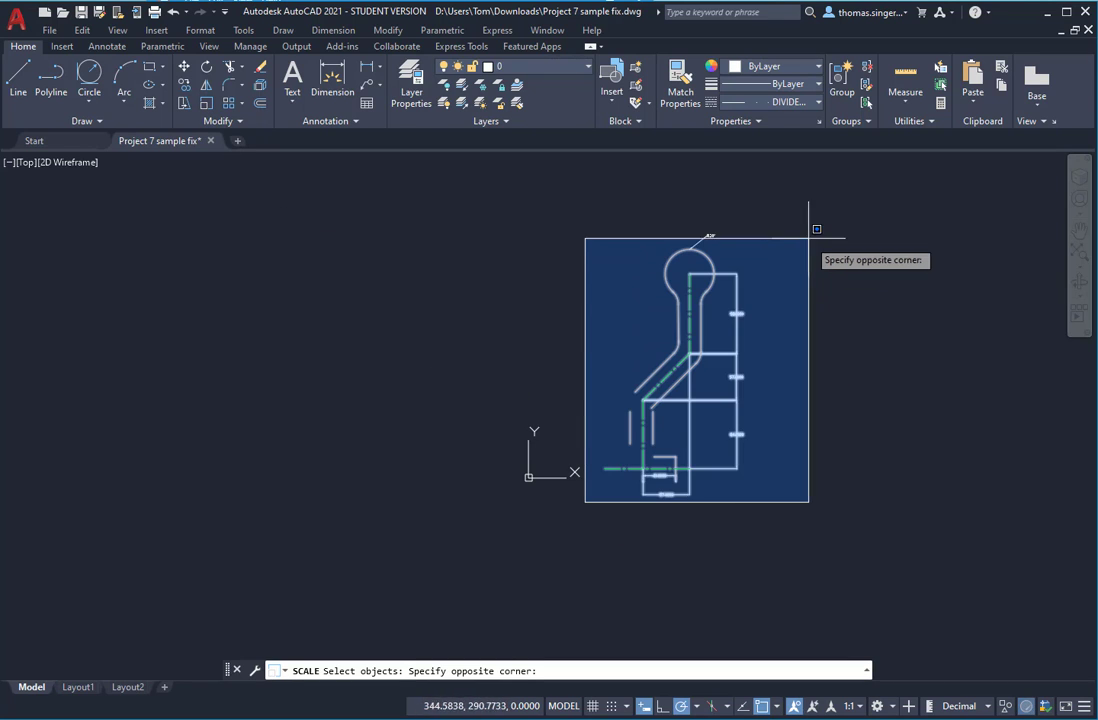
click(809, 215)
key(Return)
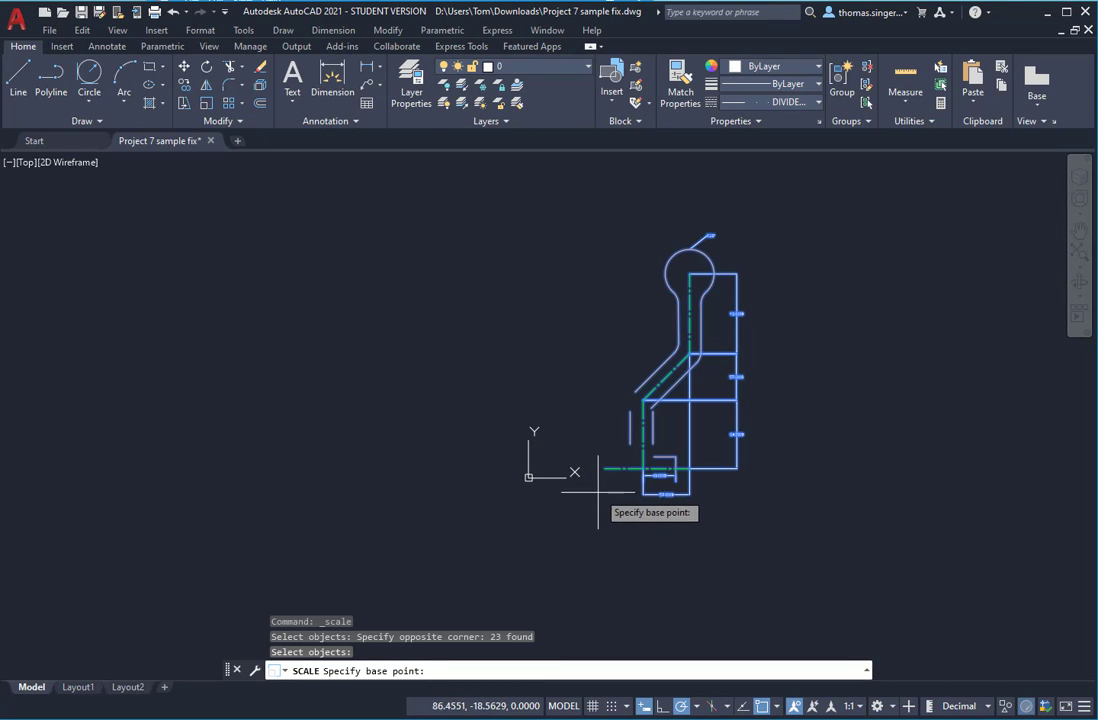
click(600, 486)
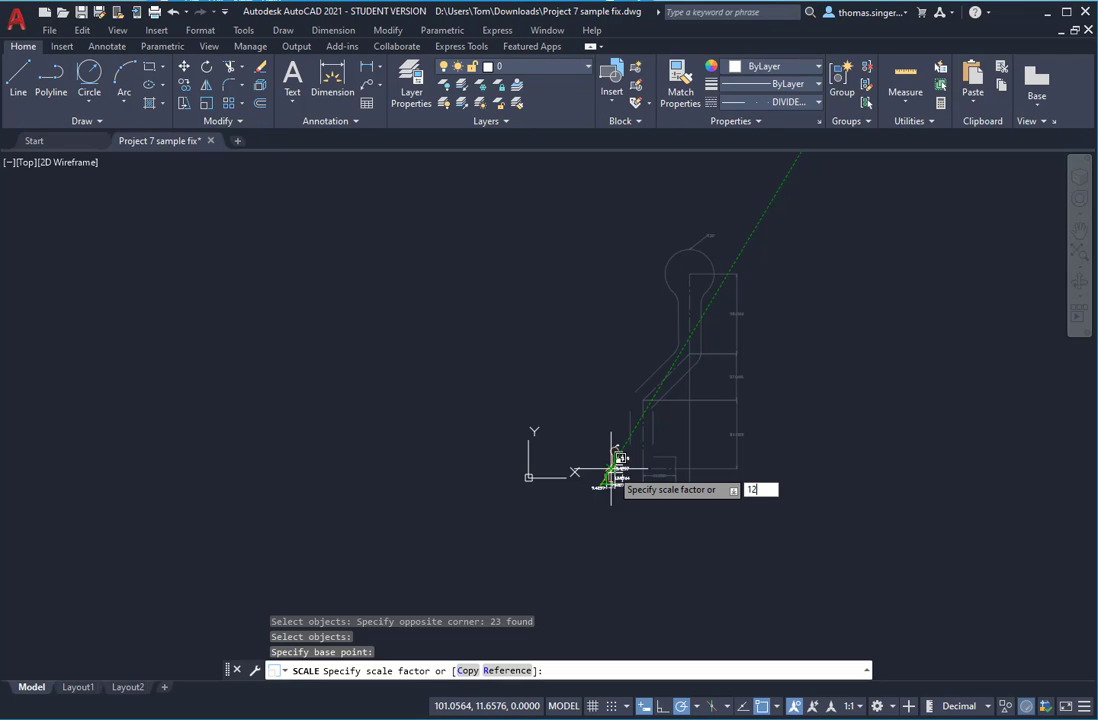
text(12)
key(Return)
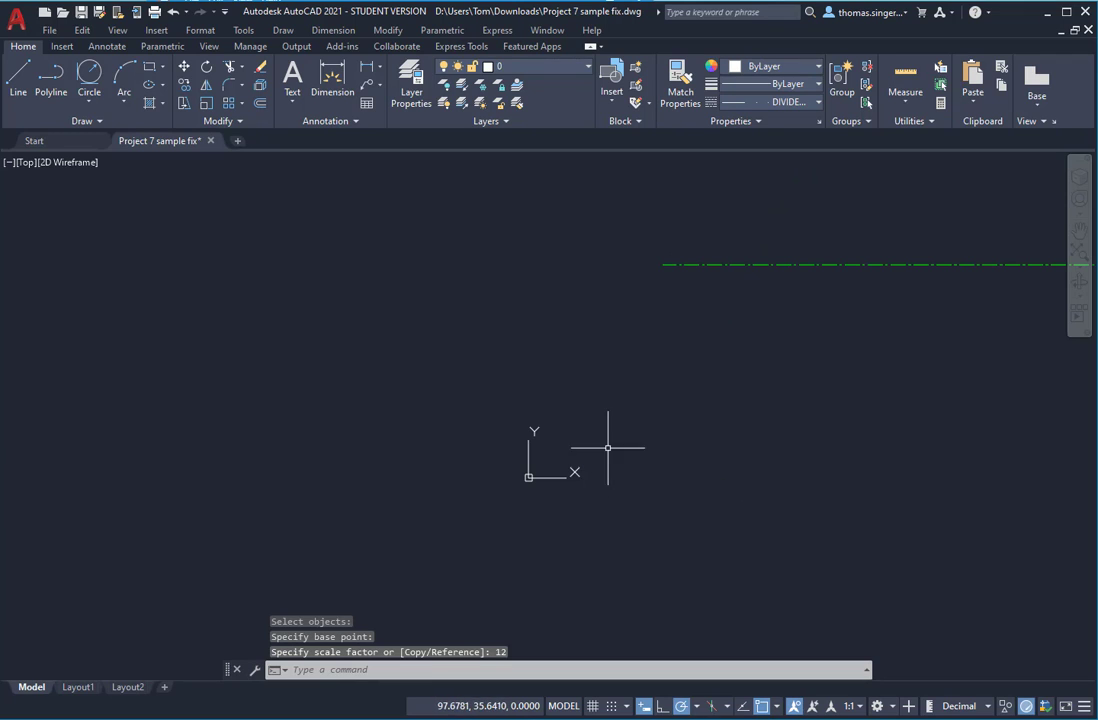
click(1080, 255)
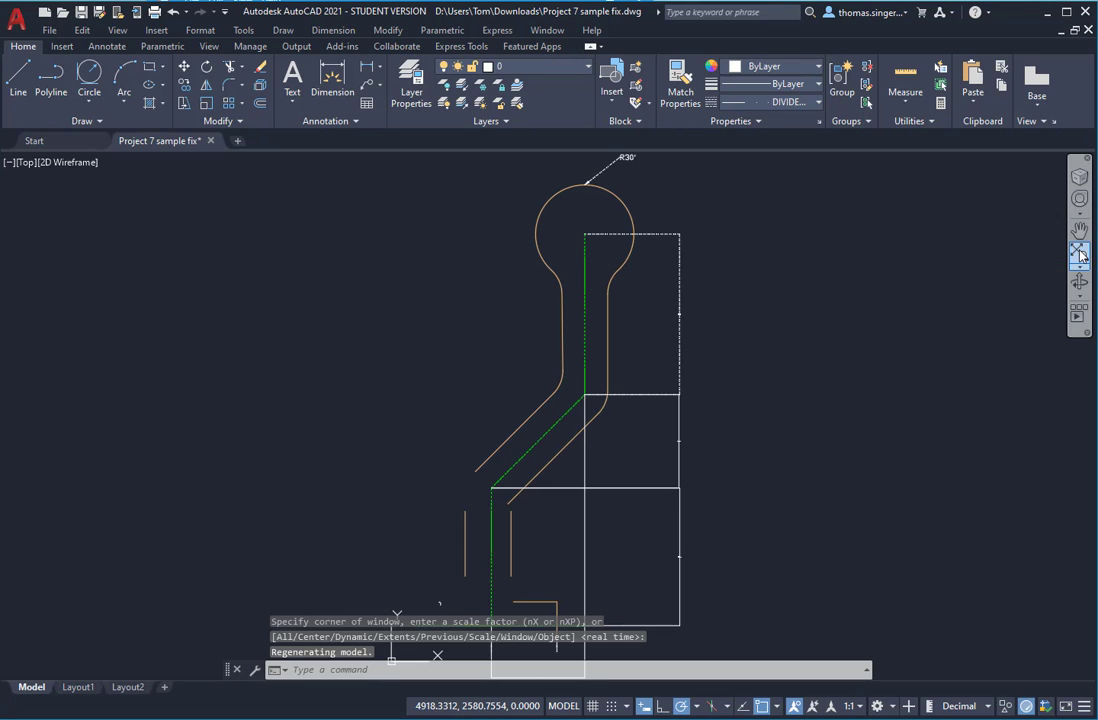
Step: Set the dims layer's color to index color 141
scroll(743, 326, up, 10)
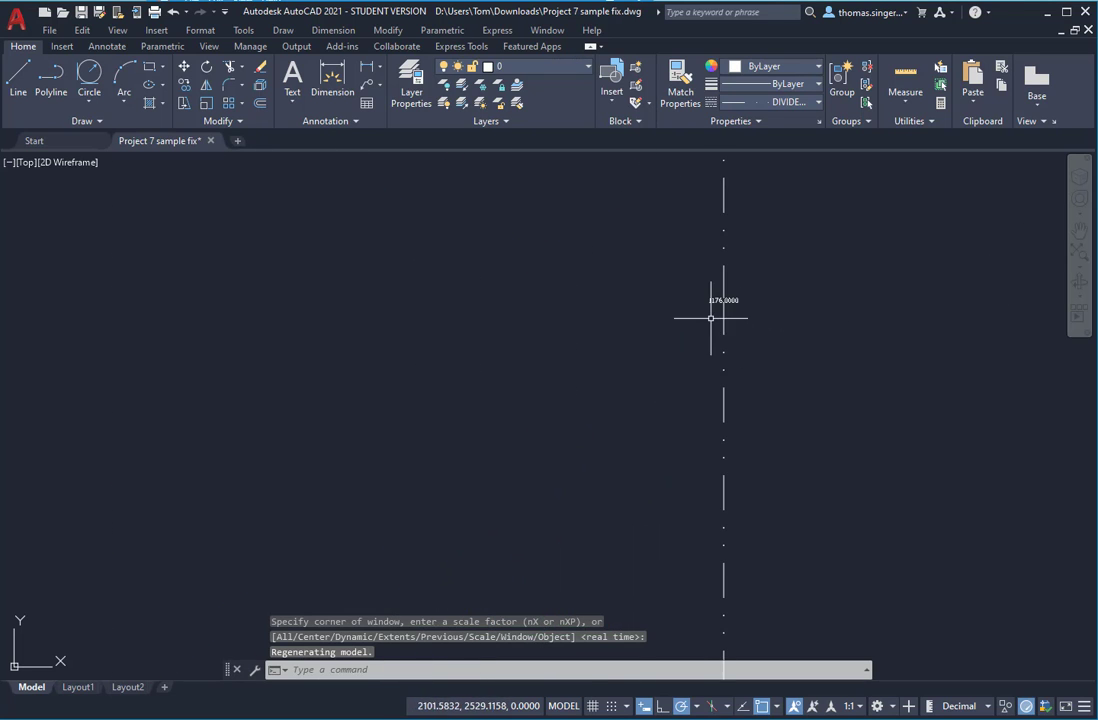
scroll(716, 309, down, 8)
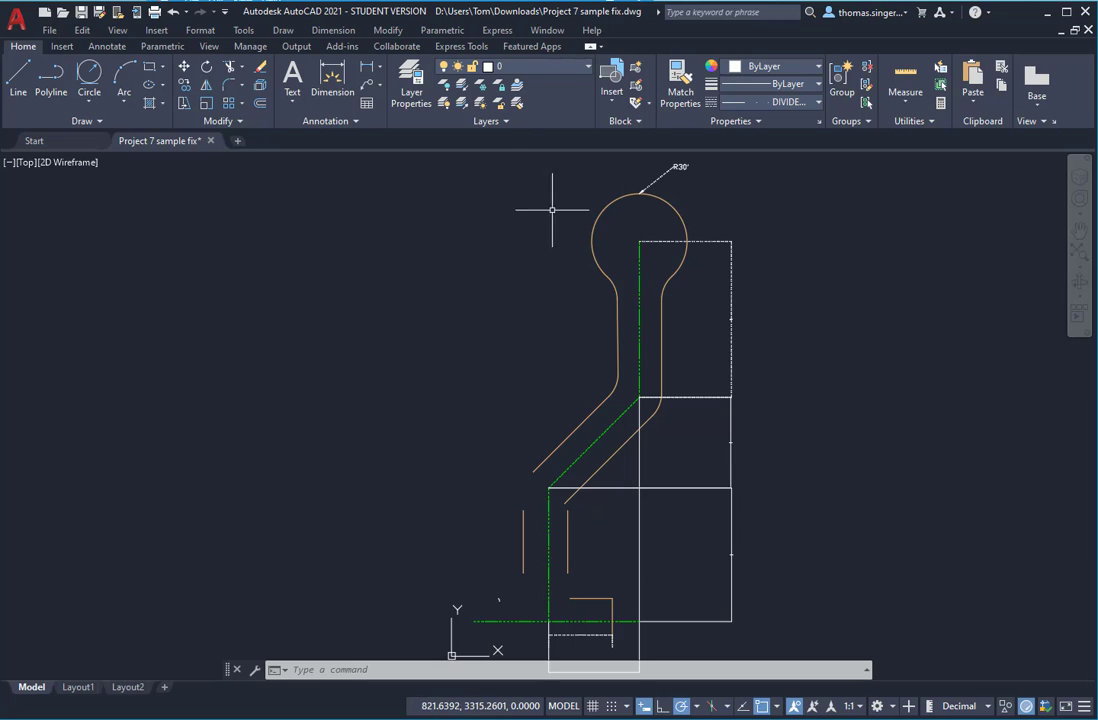
click(410, 80)
click(207, 254)
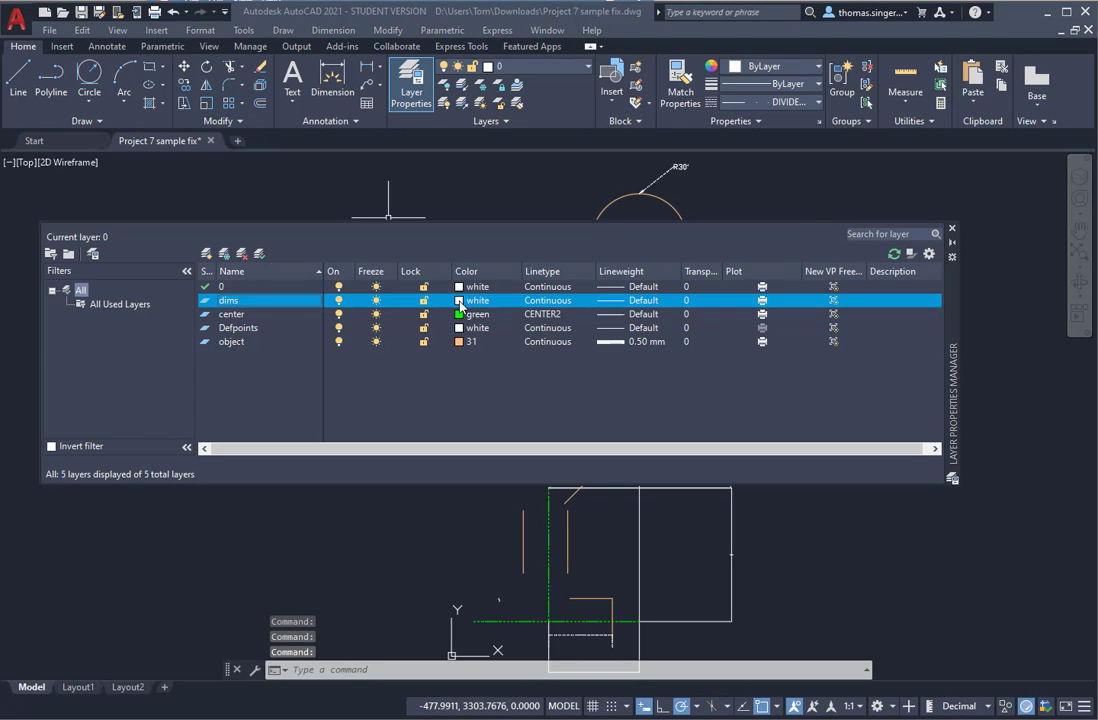
click(460, 301)
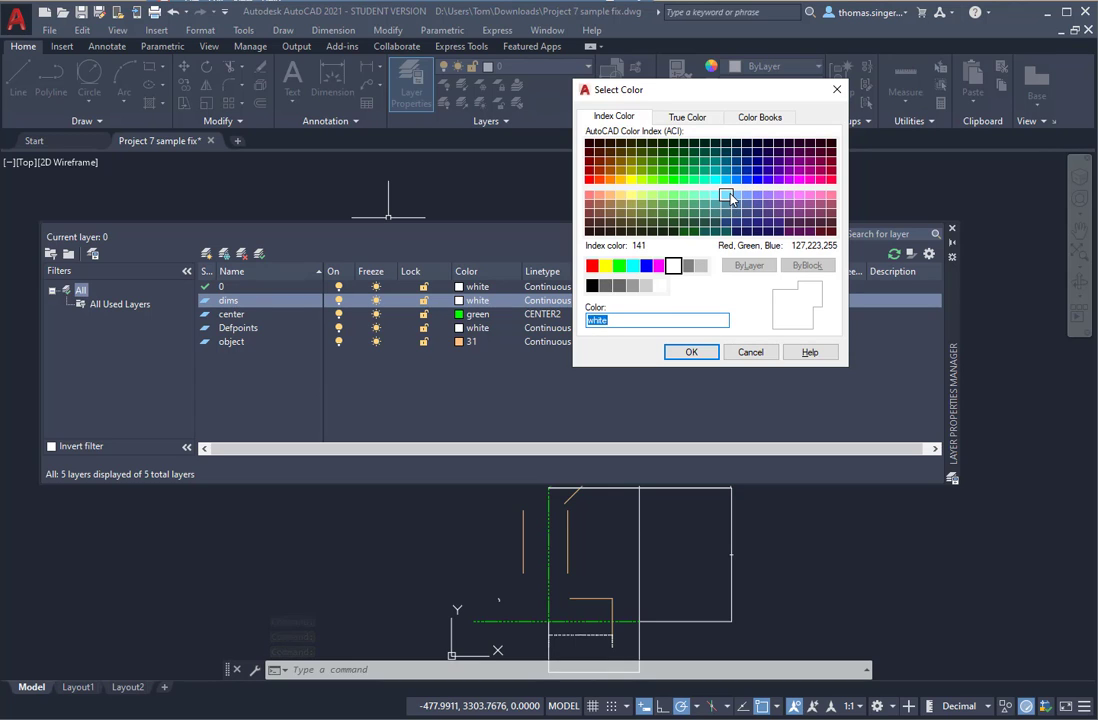
click(728, 196)
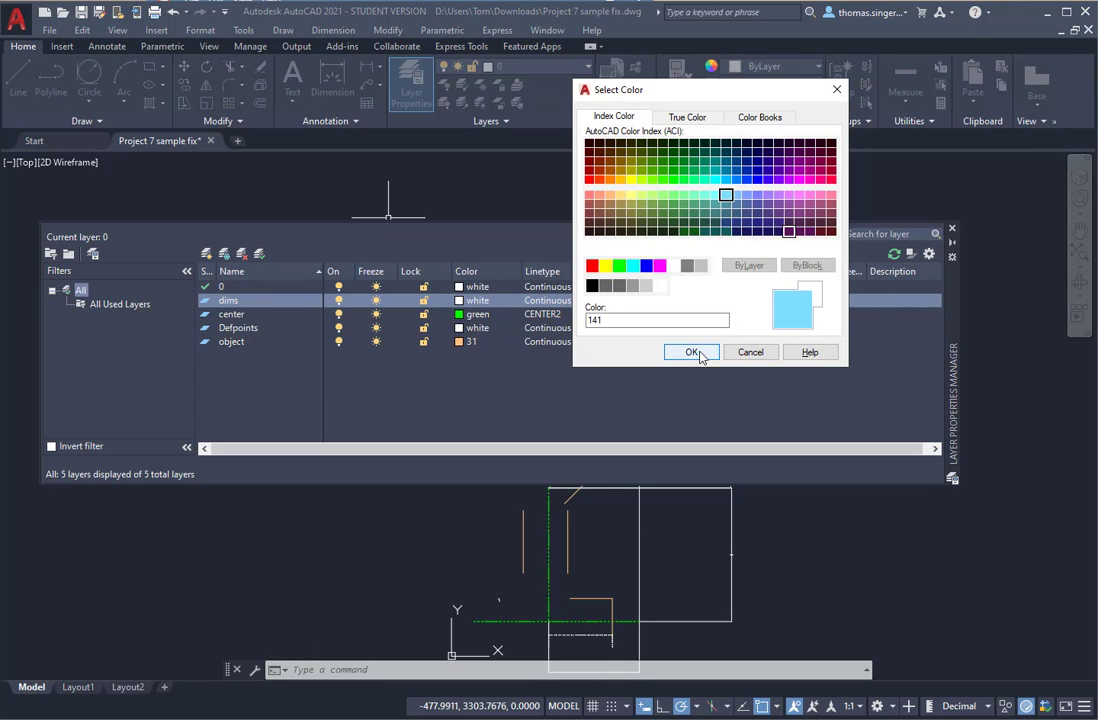
click(691, 352)
click(952, 232)
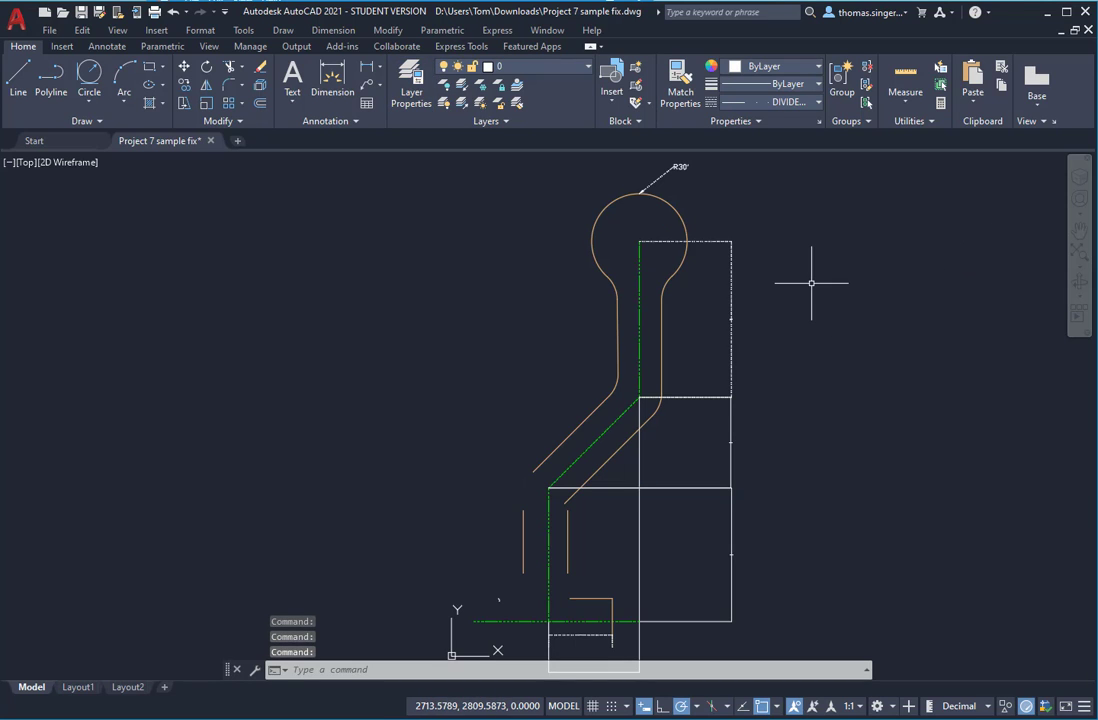
Step: Set the three vertical dimensions beside the profile to the ByLayer linetype, move them to the dims layer, and clear the selection
click(825, 229)
click(722, 619)
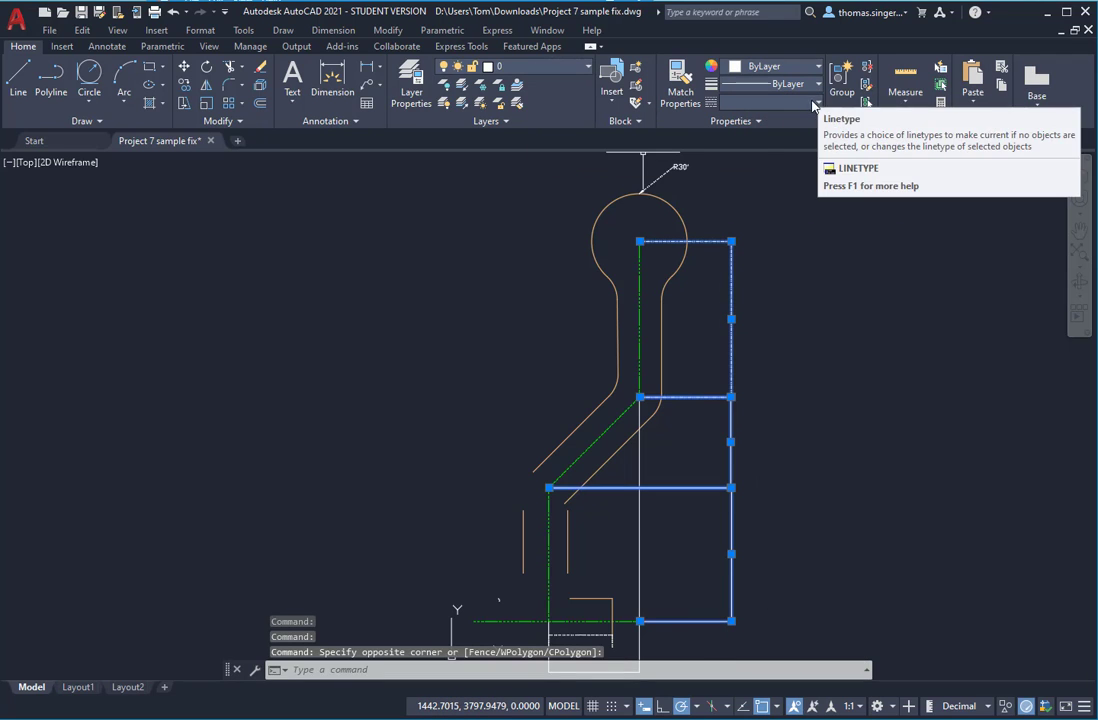
click(770, 102)
click(773, 121)
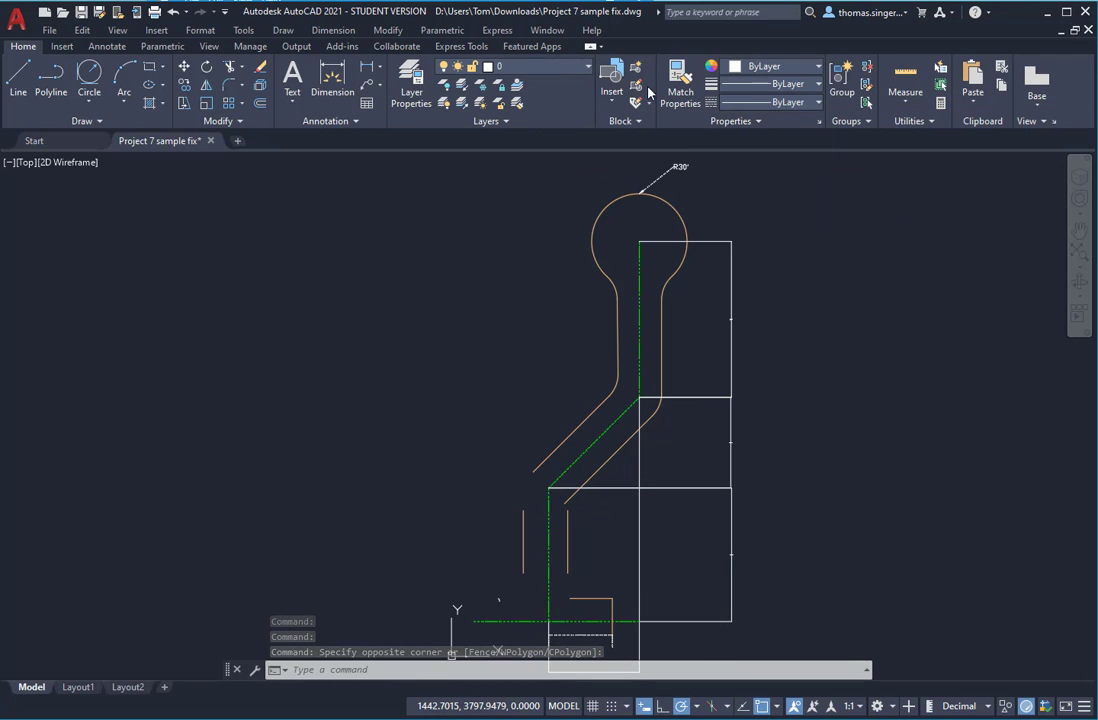
click(547, 68)
click(513, 140)
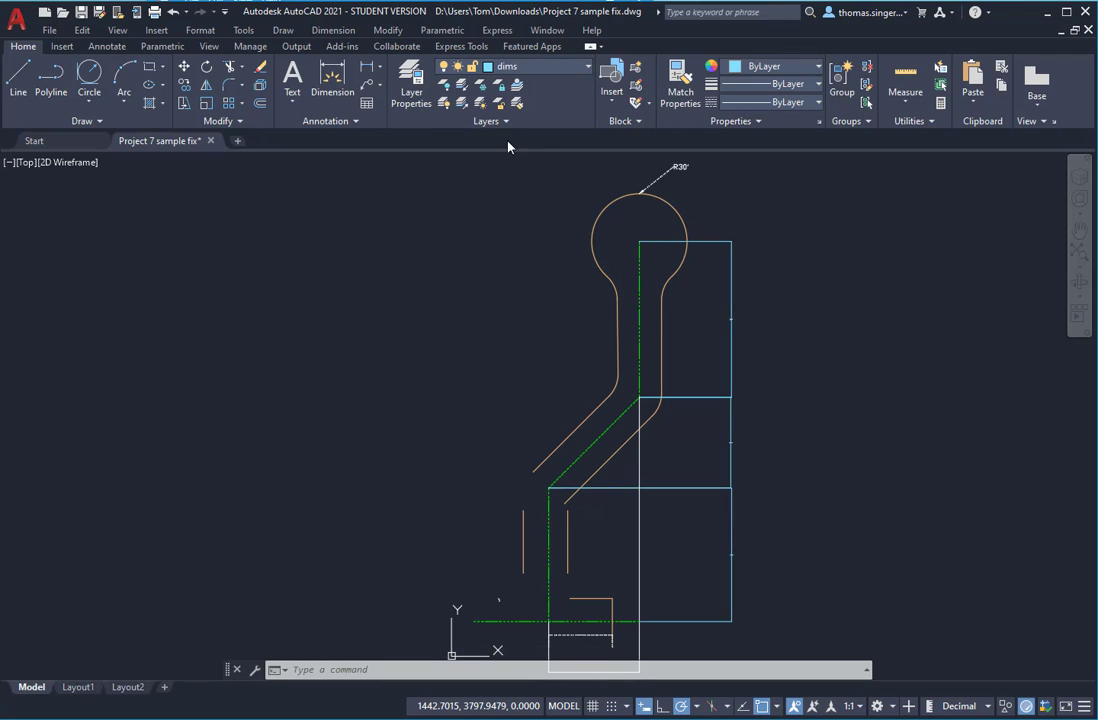
key(Escape)
key(Escape)
Step: Move the two horizontal dimensions below the profile to the dims layer, set their linetype to ByLayer, and clear the selection
scroll(713, 311, up, 10)
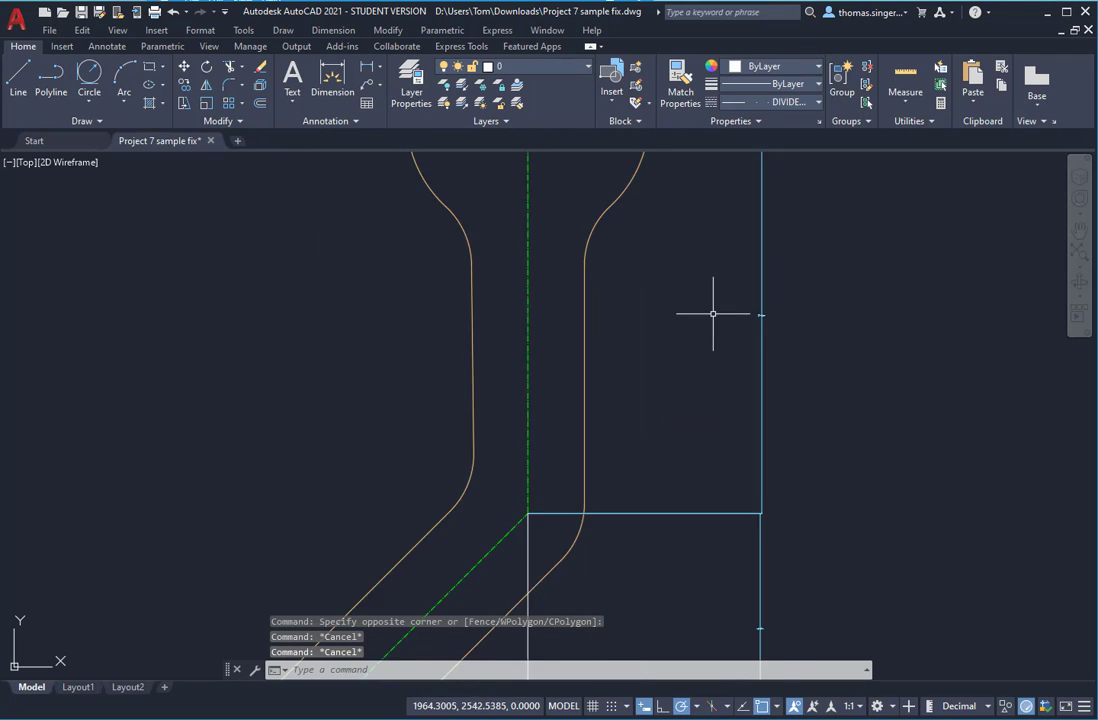
scroll(620, 315, down, 10)
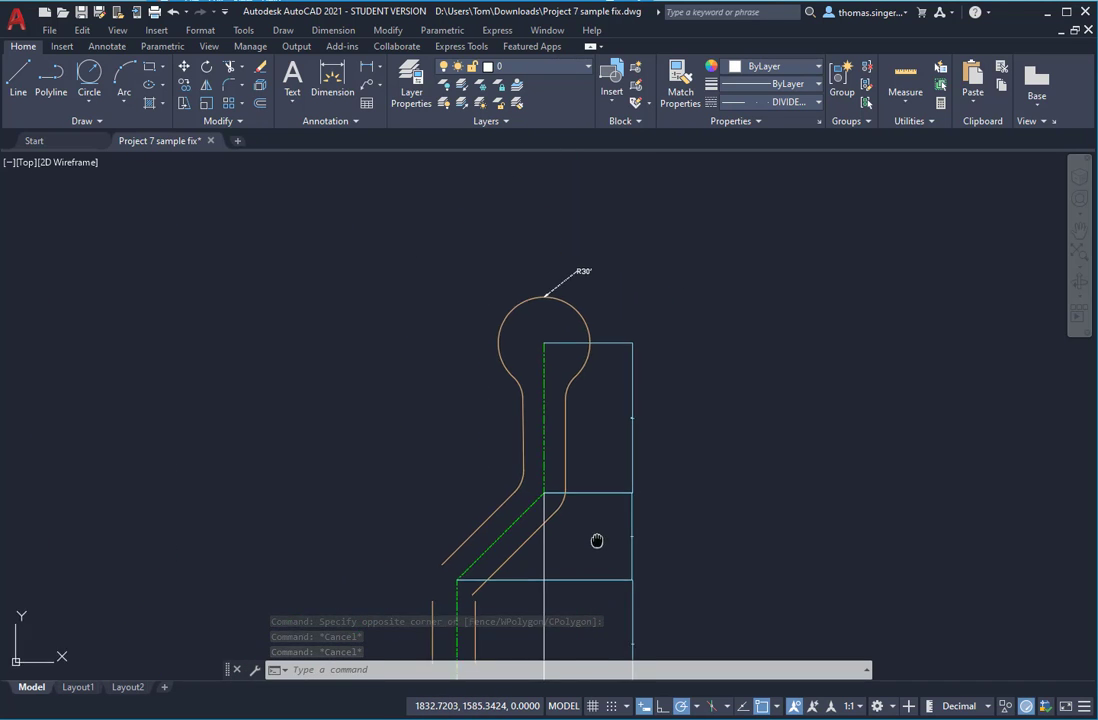
middle_drag(595, 541, 691, 282)
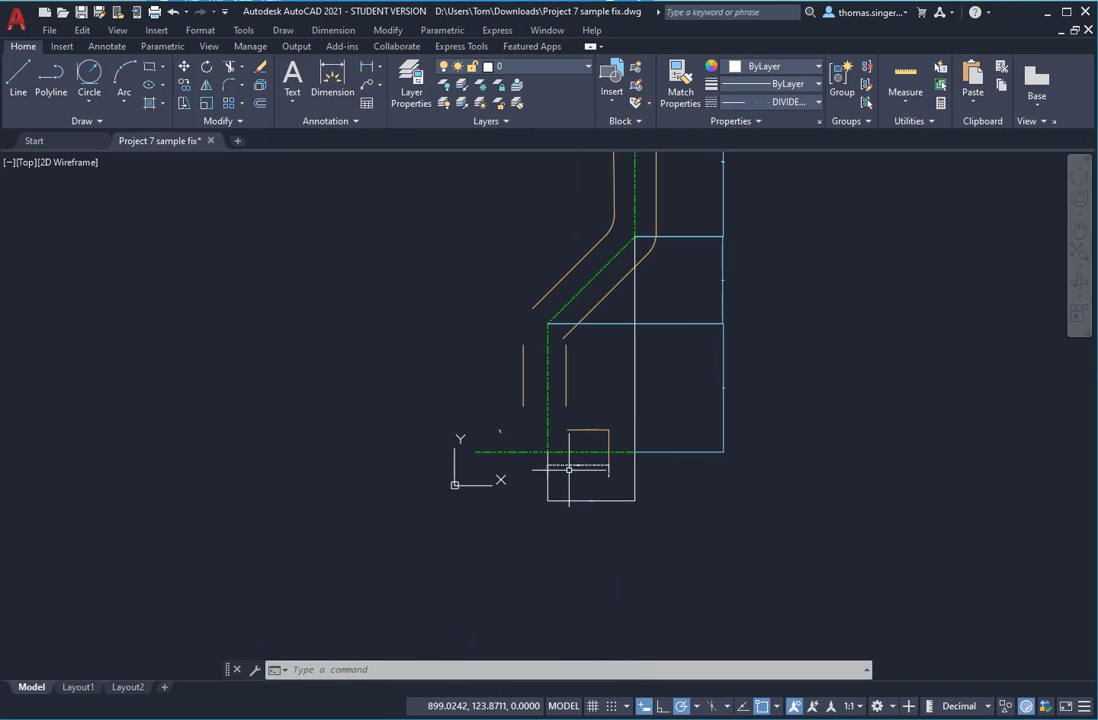
scroll(588, 453, up, 6)
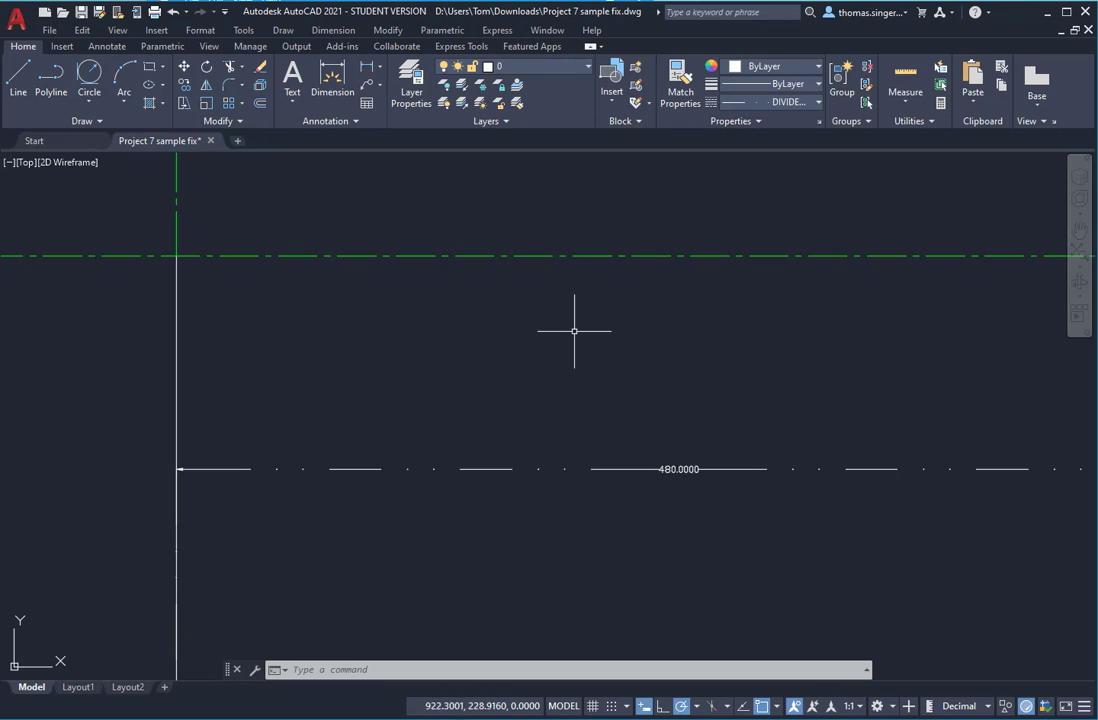
click(655, 417)
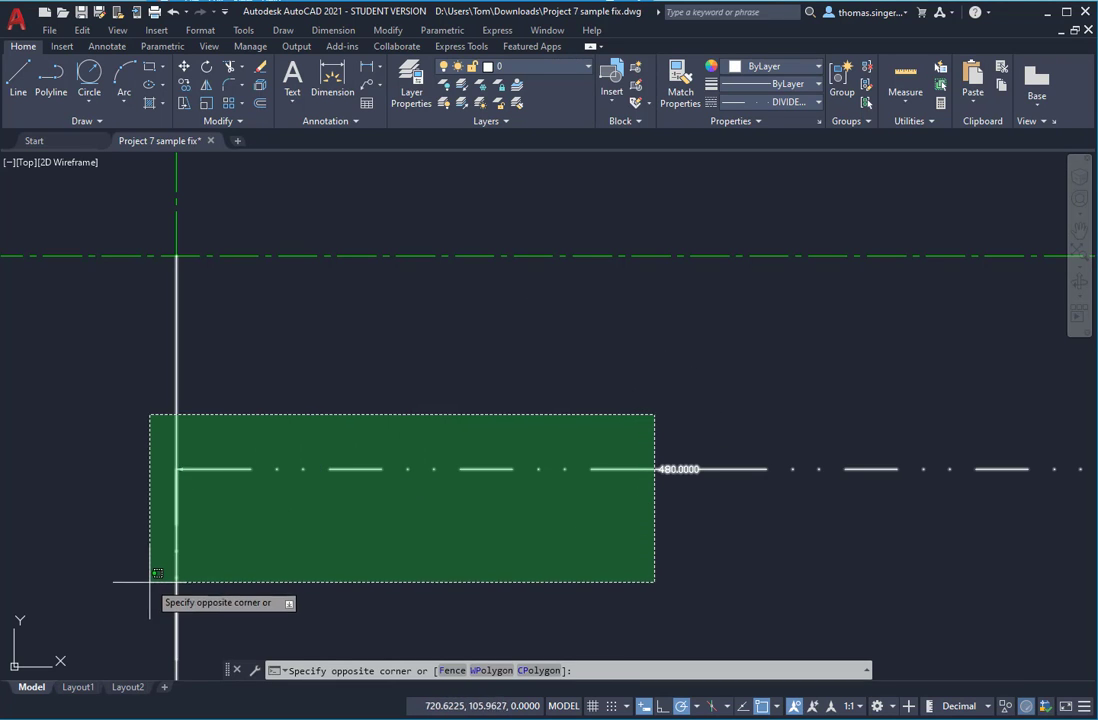
click(150, 582)
click(461, 66)
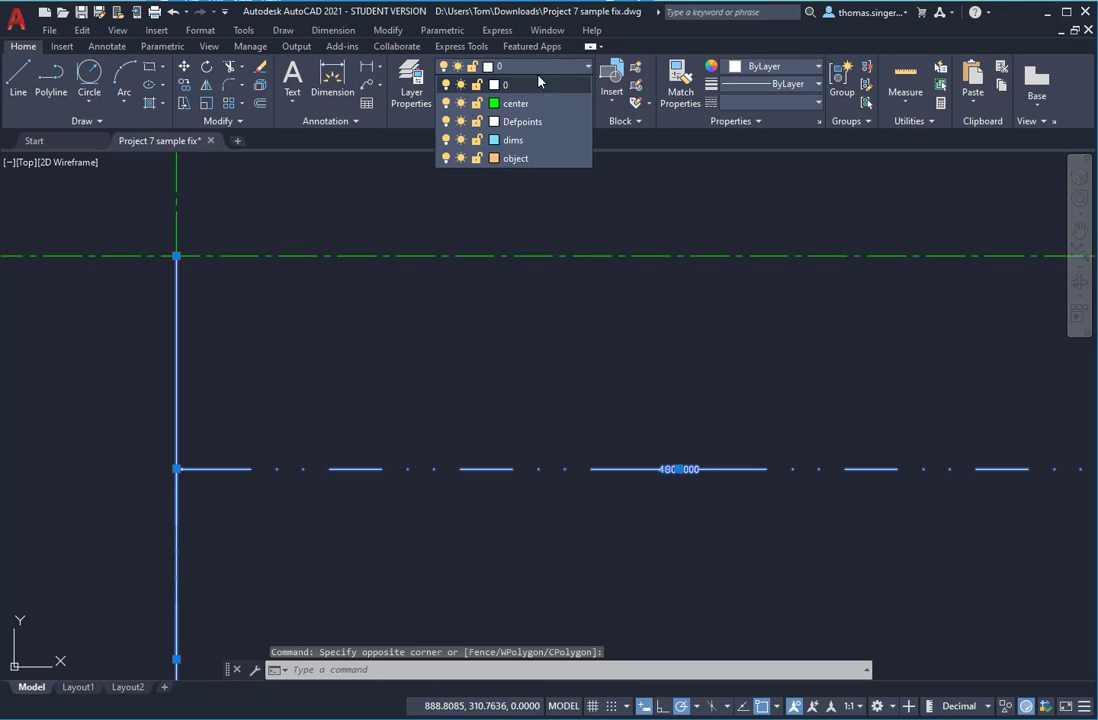
click(517, 141)
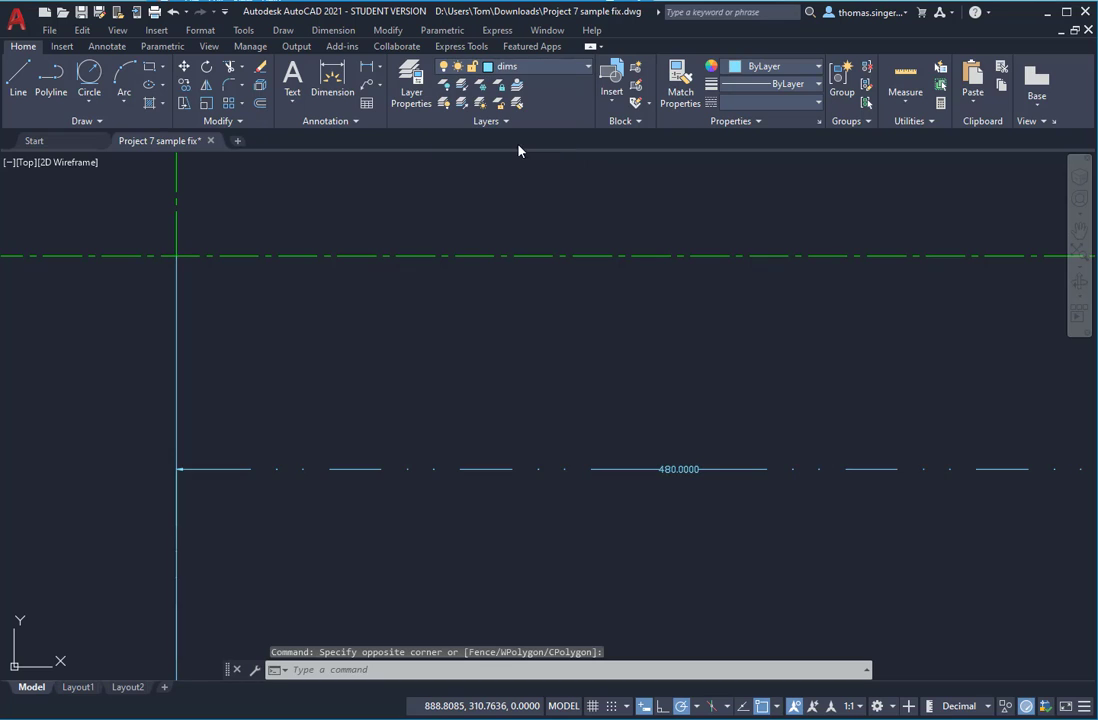
click(809, 102)
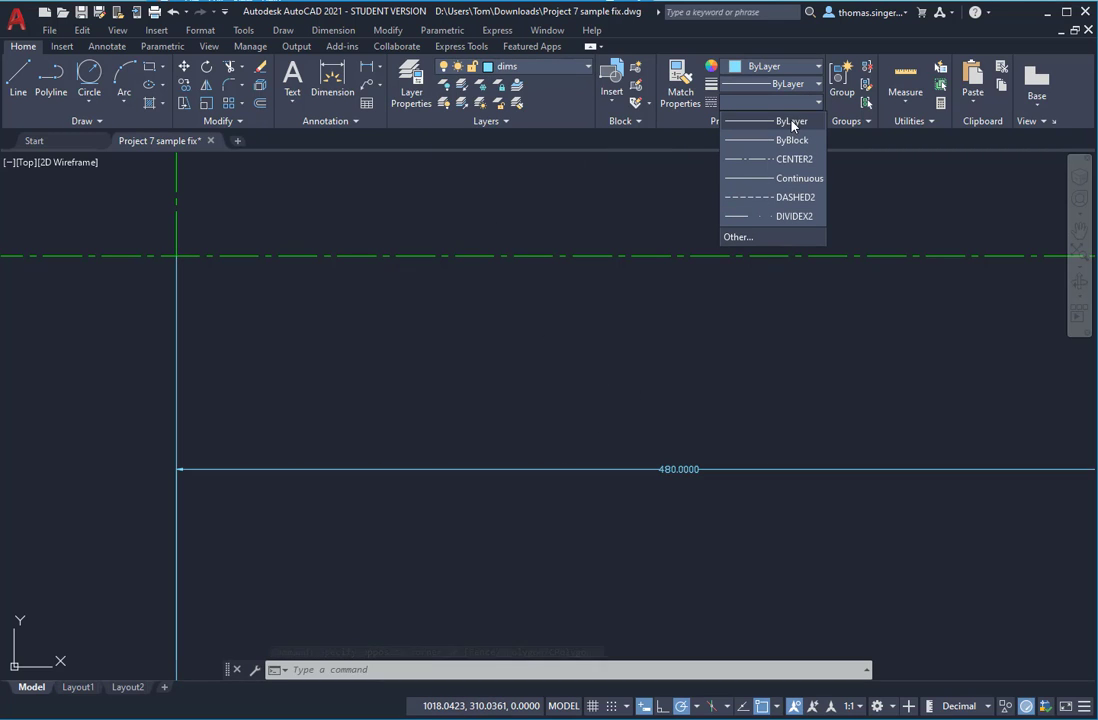
click(792, 122)
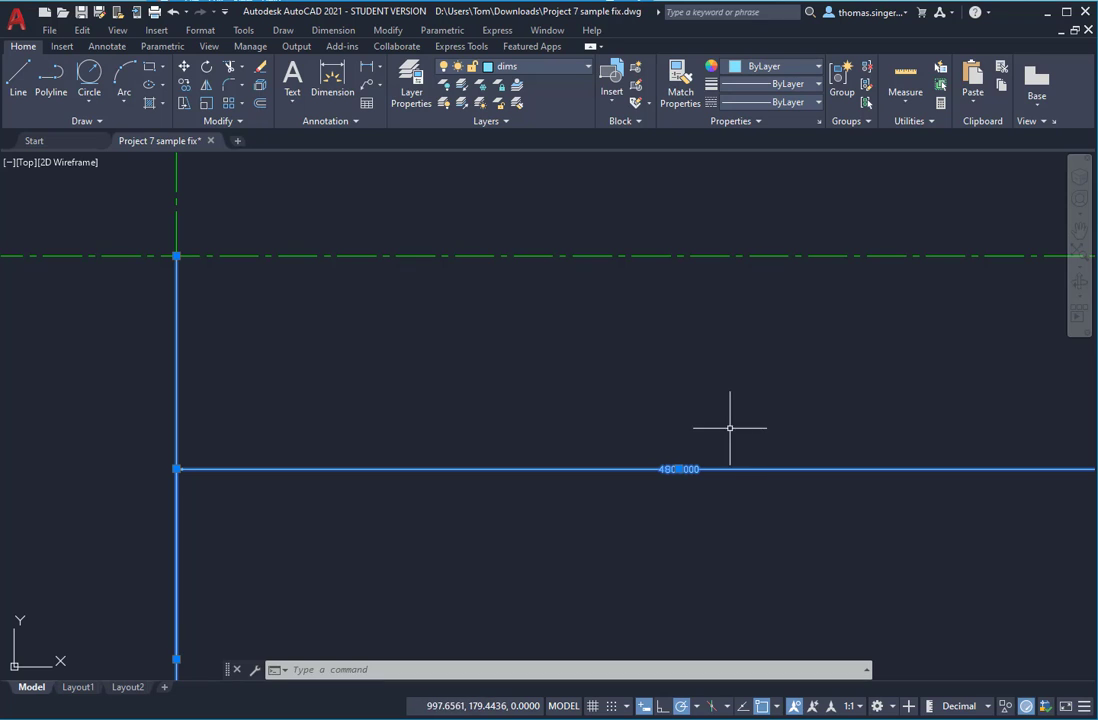
key(Escape)
key(Escape)
Step: Modify the Standard dimension style to use an overall scale of 24 for its dimension features
scroll(723, 441, down, 5)
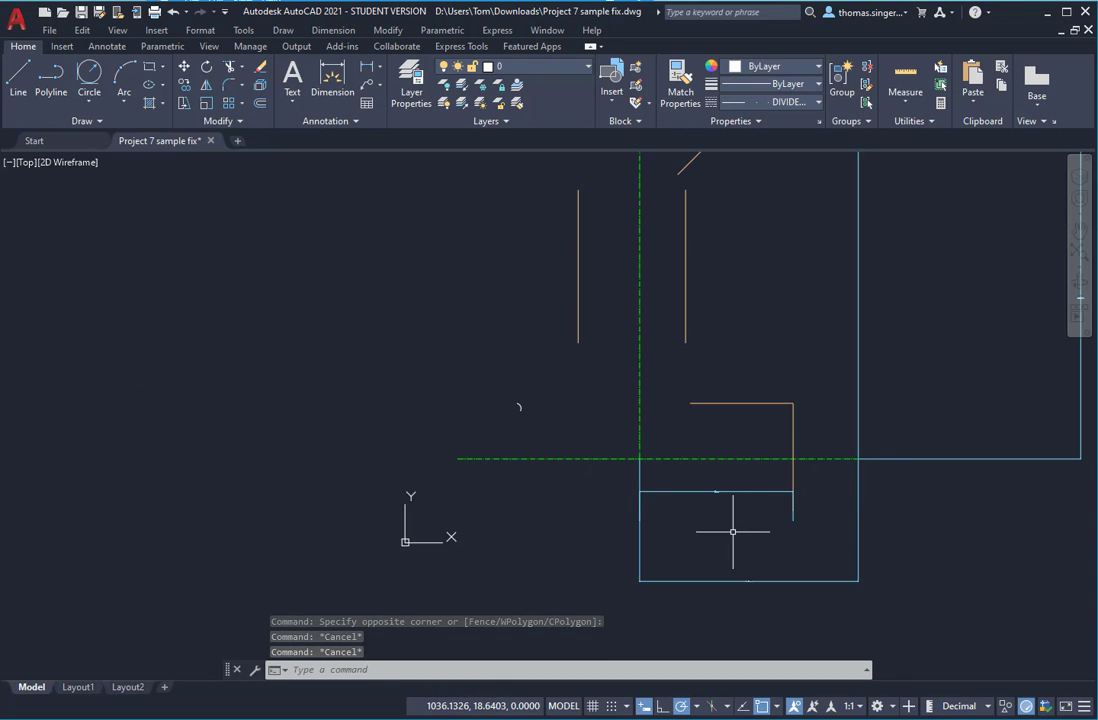
mouse_move(931, 404)
middle_down()
mouse_move(742, 473)
mouse_move(692, 508)
middle_up()
scroll(710, 463, down, 3)
scroll(742, 258, up, 6)
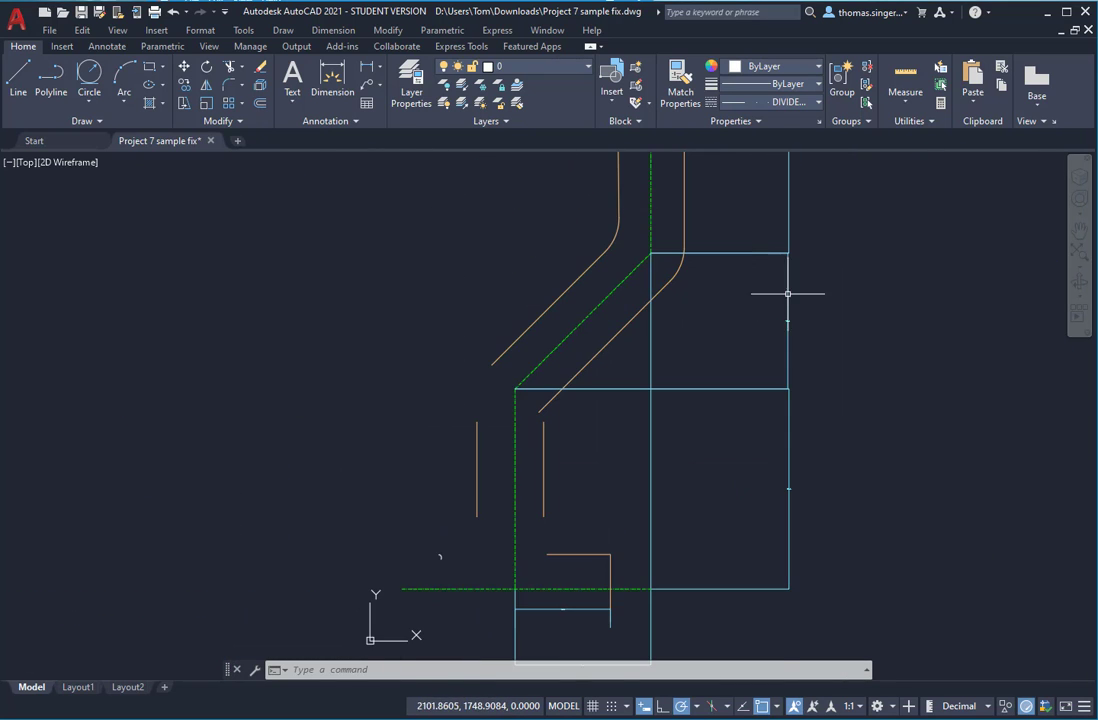
scroll(722, 392, up, 6)
scroll(791, 343, down, 8)
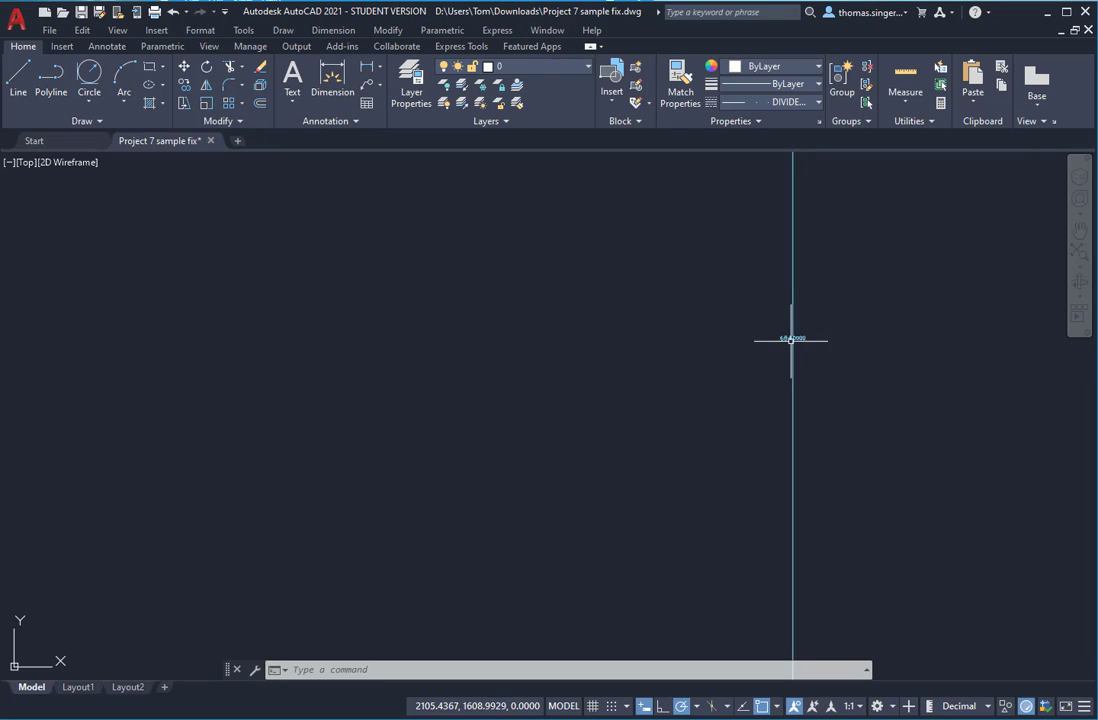
scroll(803, 367, down, 2)
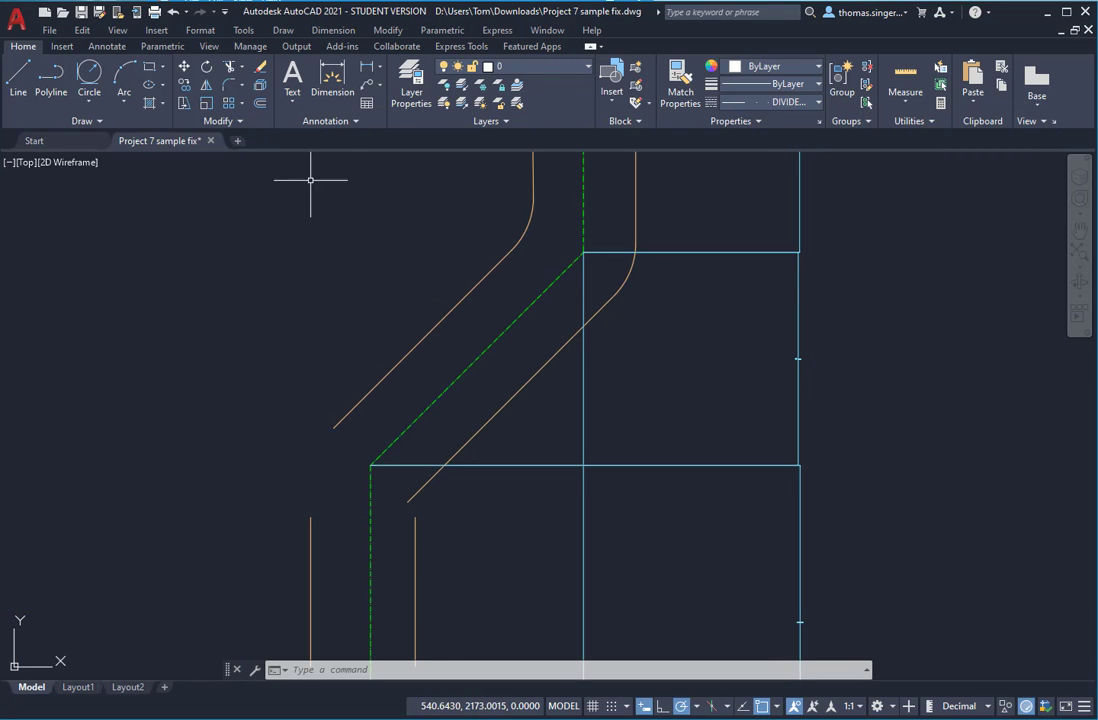
click(336, 122)
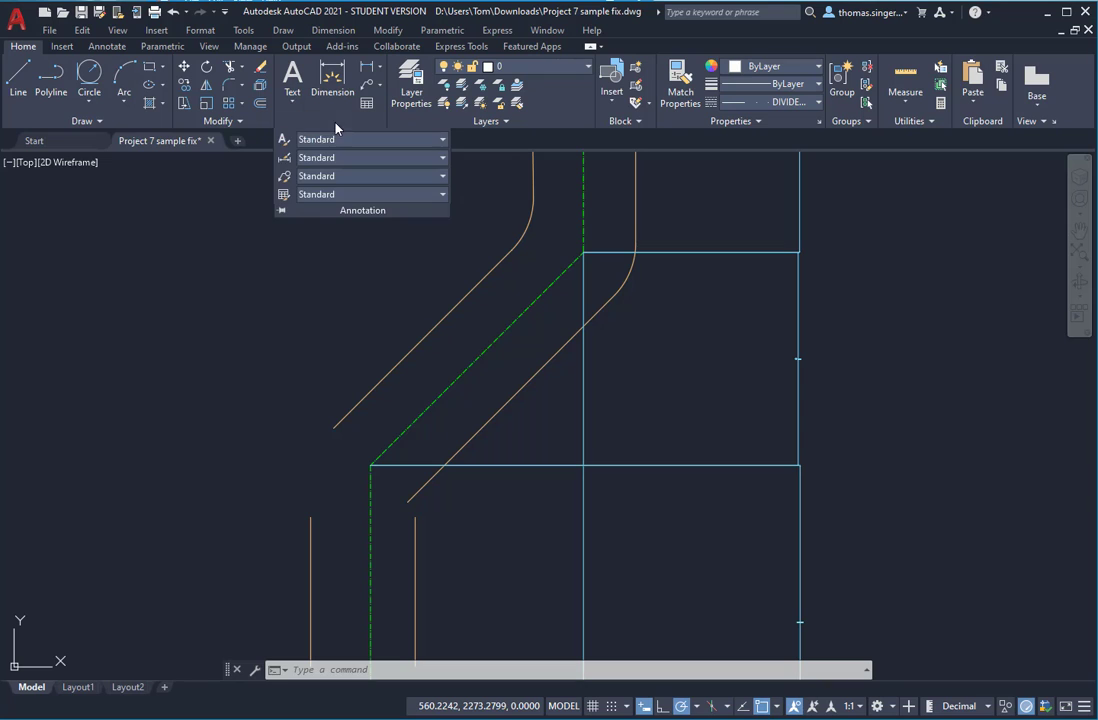
click(285, 160)
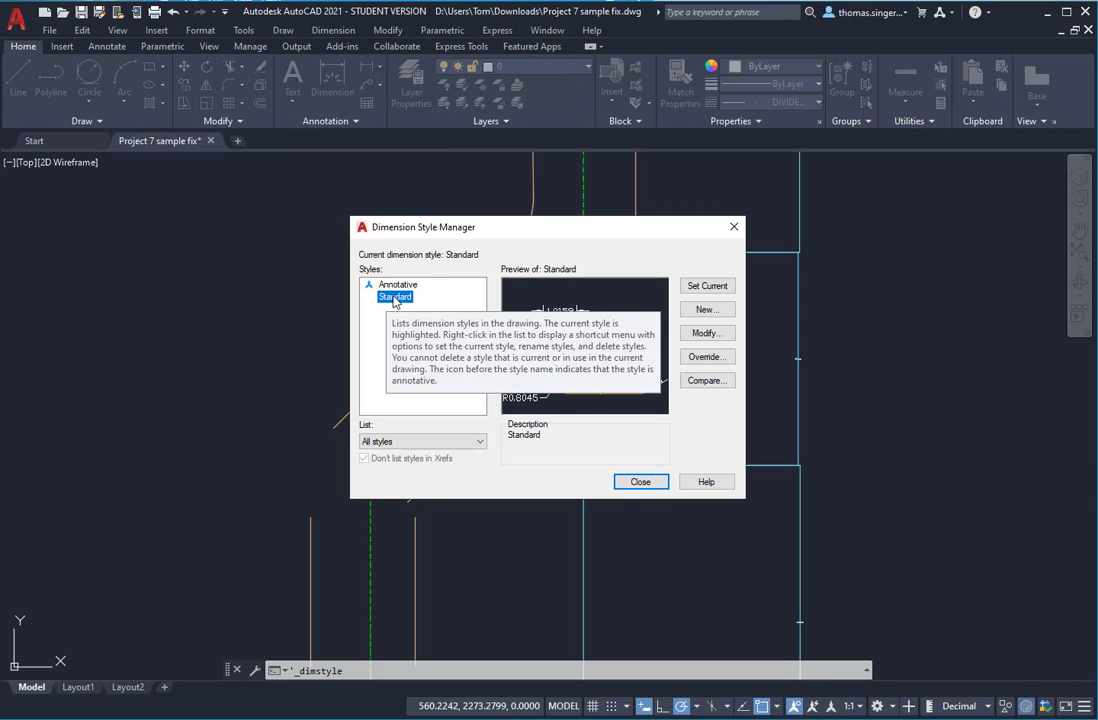
click(705, 334)
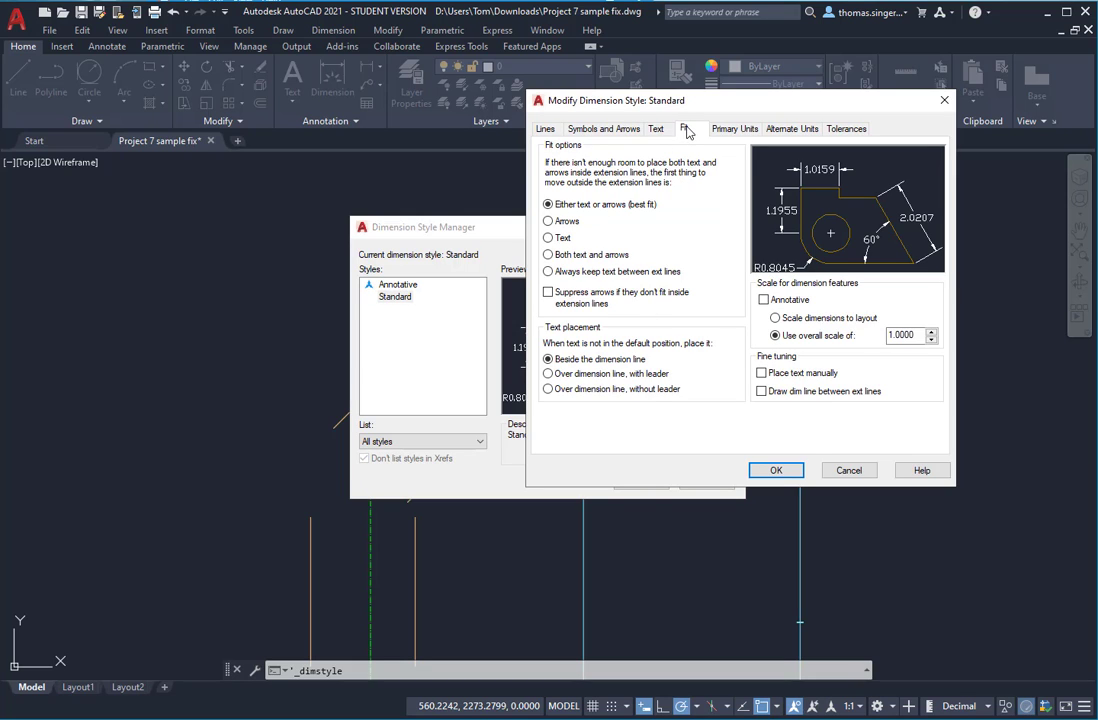
double_click(913, 336)
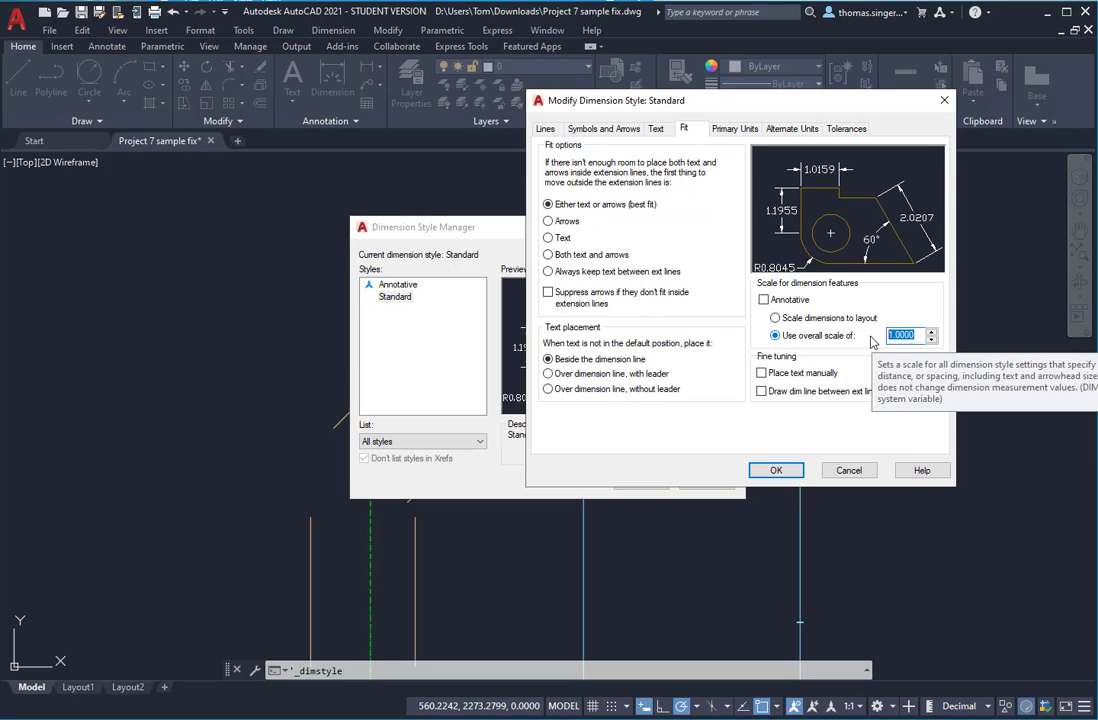
text(24)
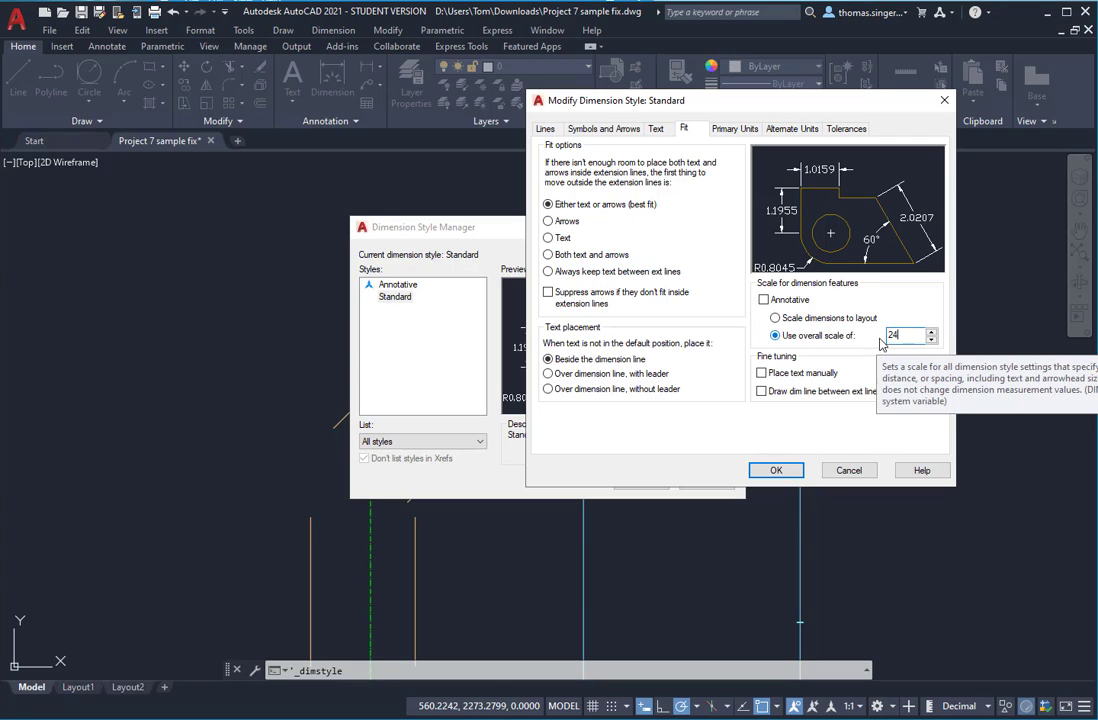
Step: Set the Standard style's linear dimensions to the Engineering unit format with a precision of 0'-0.0"
click(731, 130)
click(670, 161)
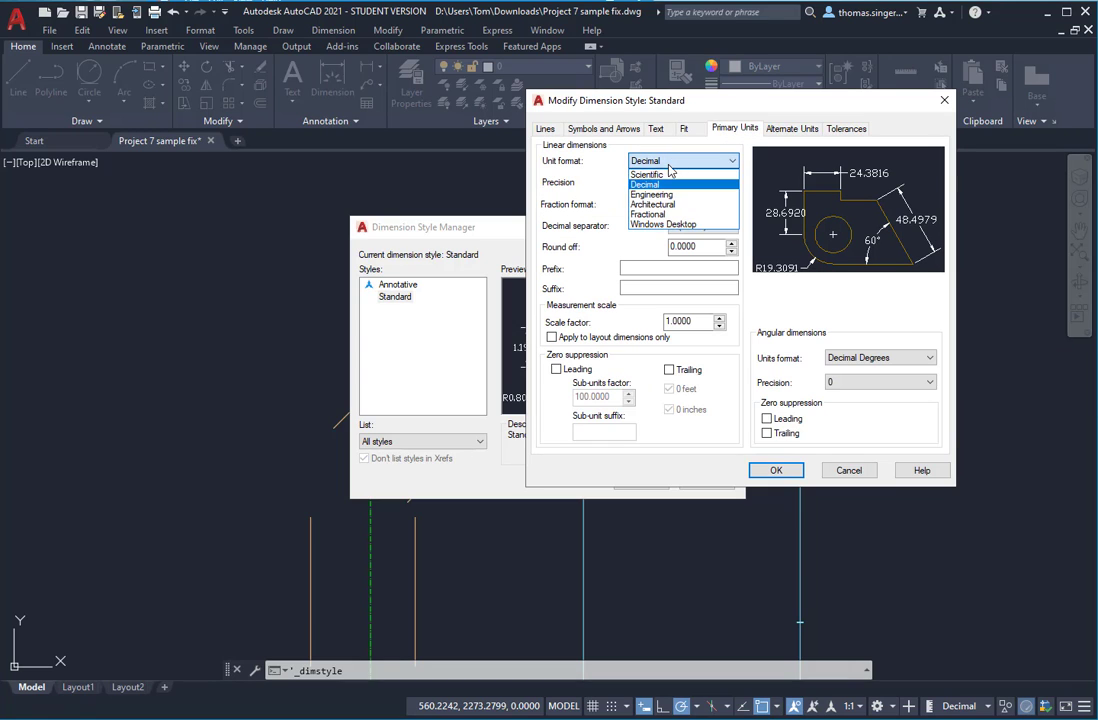
click(653, 204)
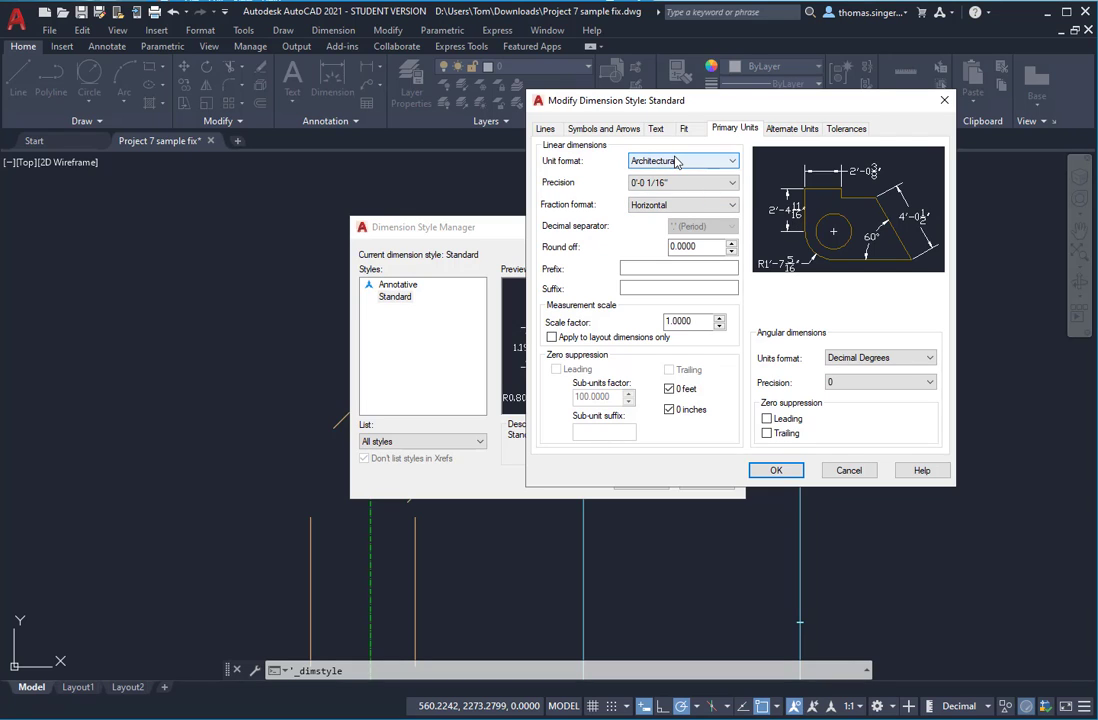
click(708, 161)
click(653, 193)
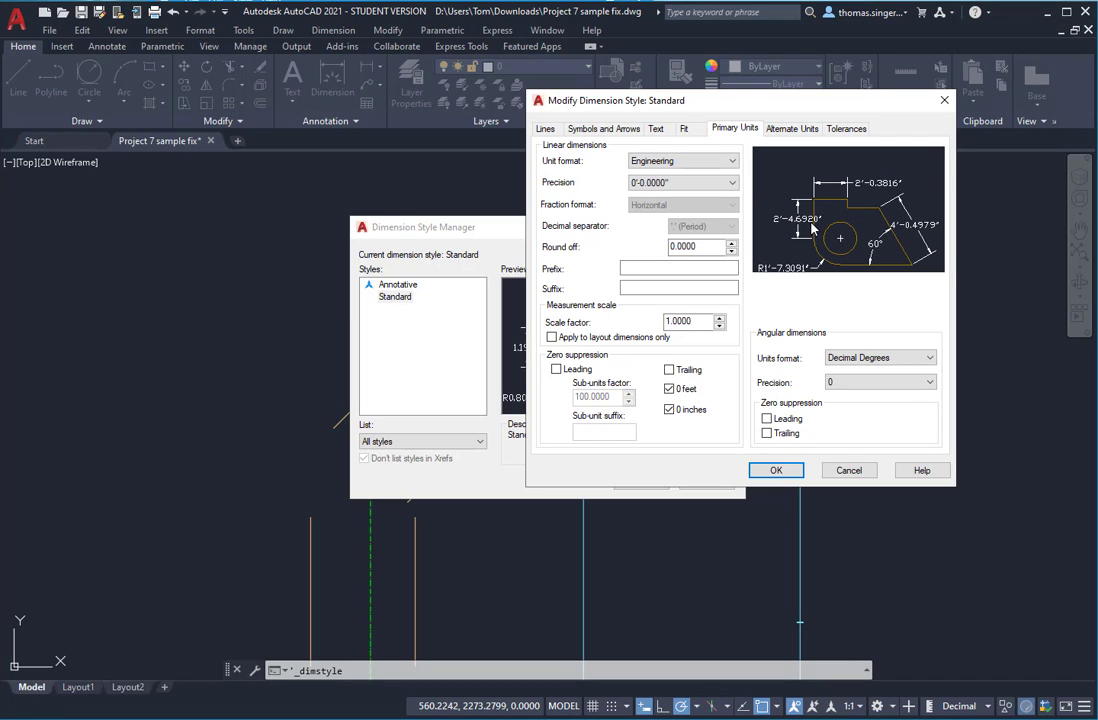
click(680, 161)
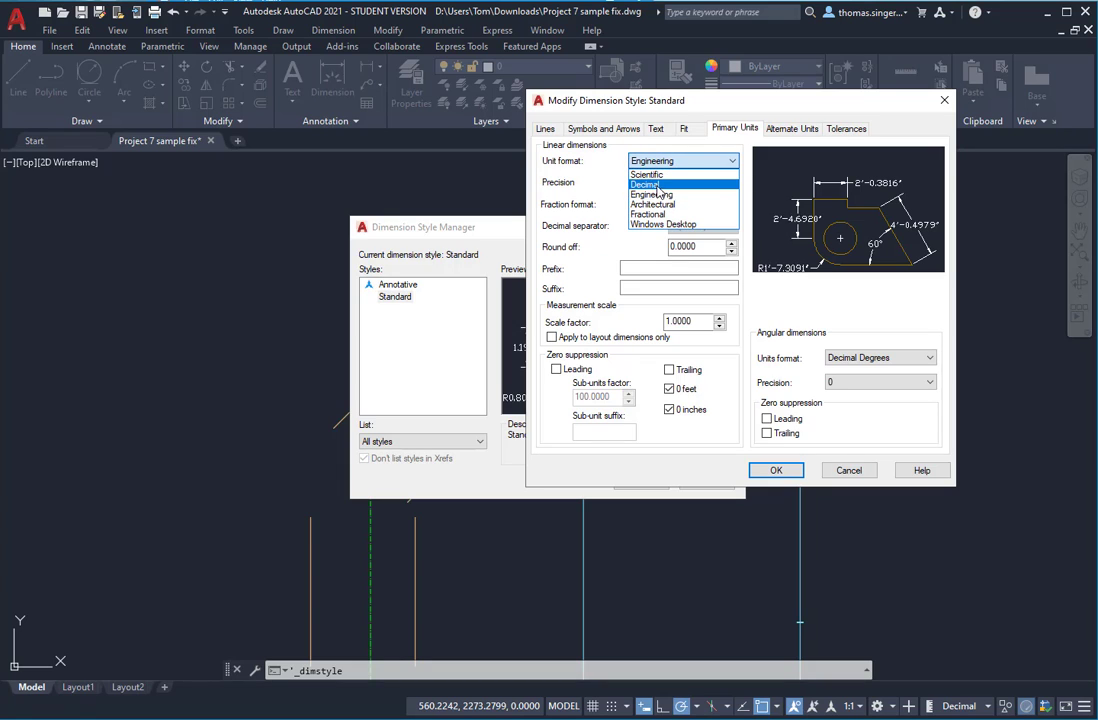
click(657, 196)
click(675, 182)
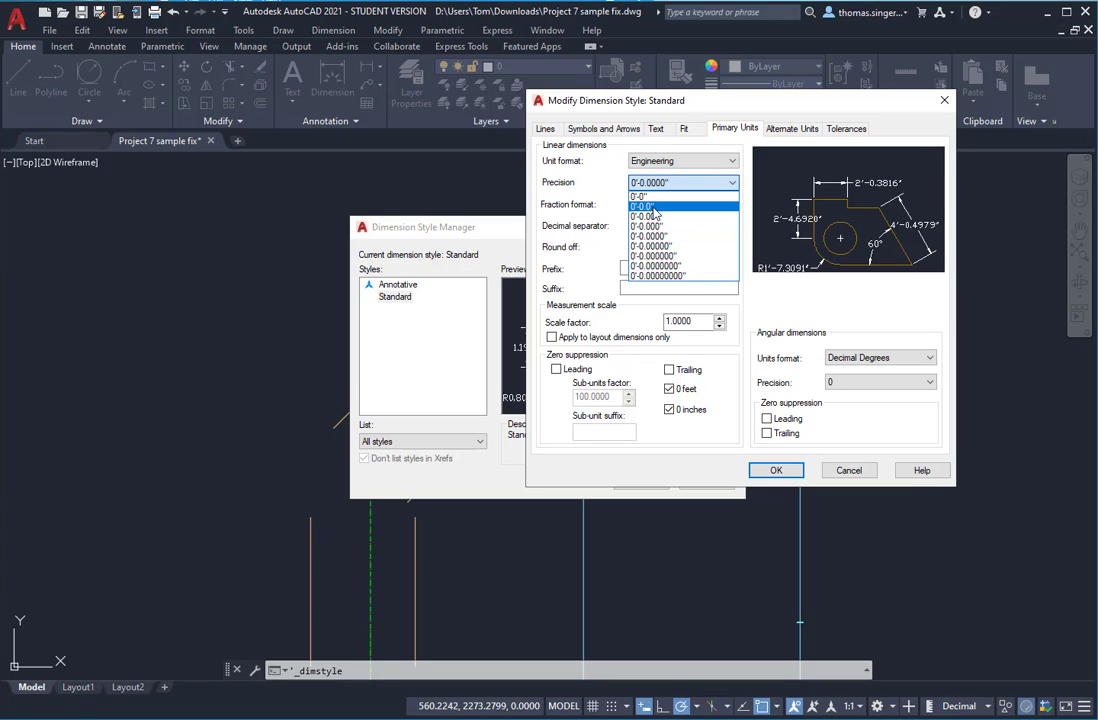
click(655, 206)
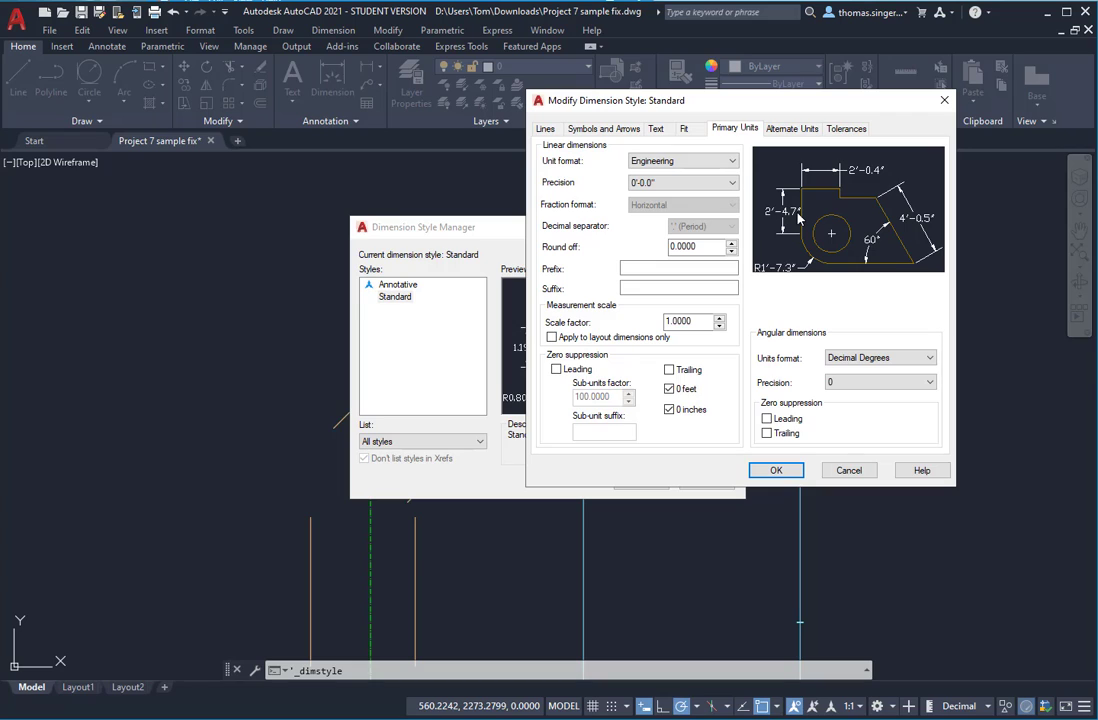
Step: Change the Standard style's linear unit format to Architectural, apply the style changes, and close the style manager
click(678, 161)
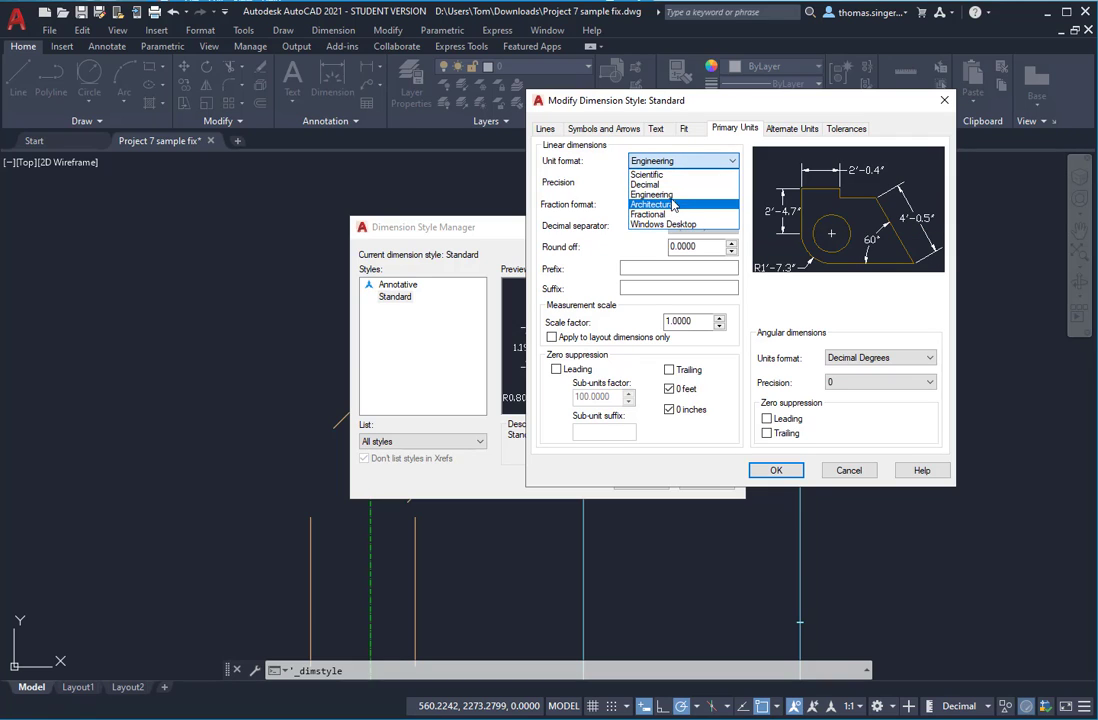
click(665, 204)
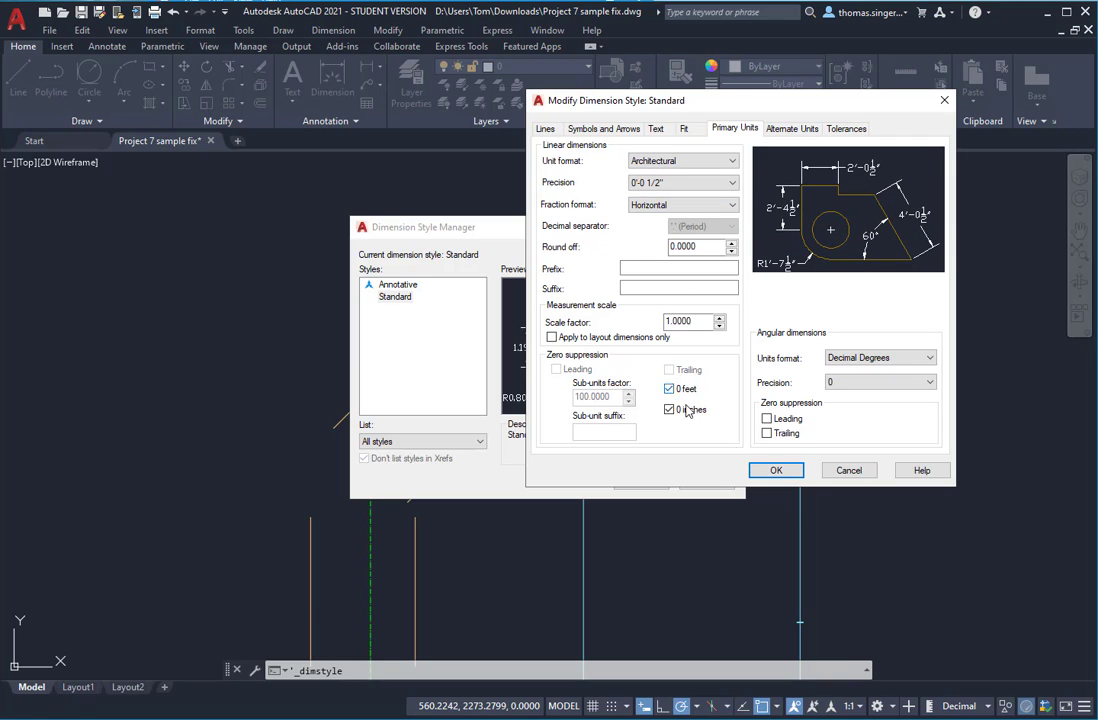
click(777, 472)
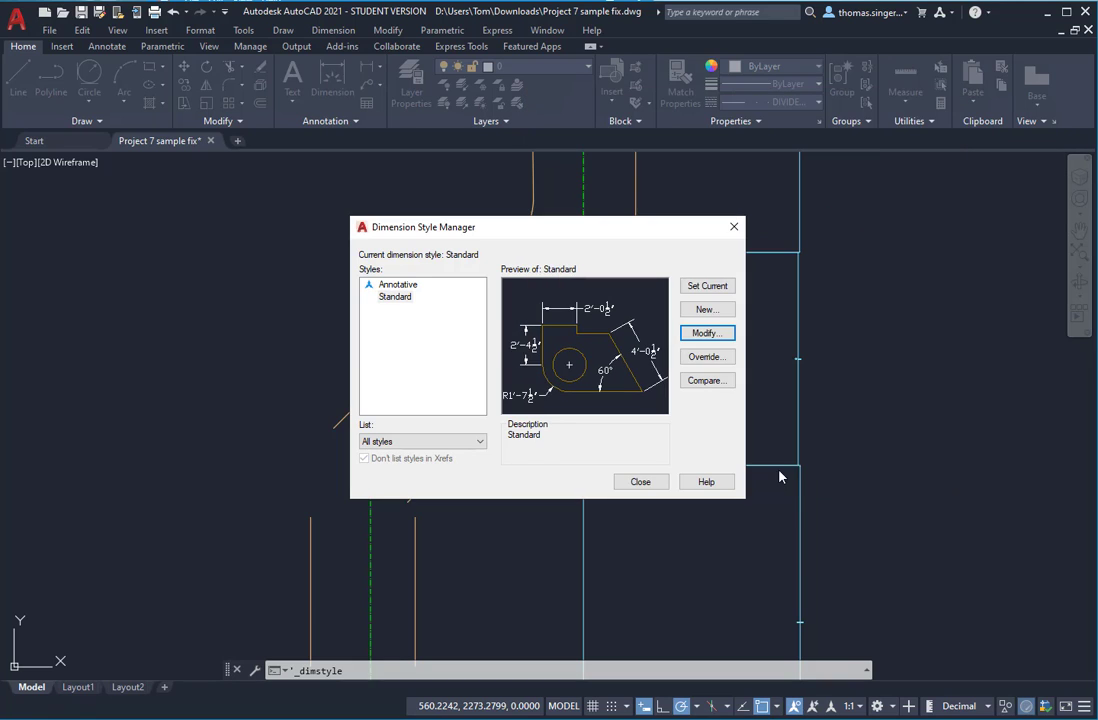
click(641, 482)
Step: Set the drawing's global linetype scale factor to 12 with LTSCALE
scroll(703, 363, down, 4)
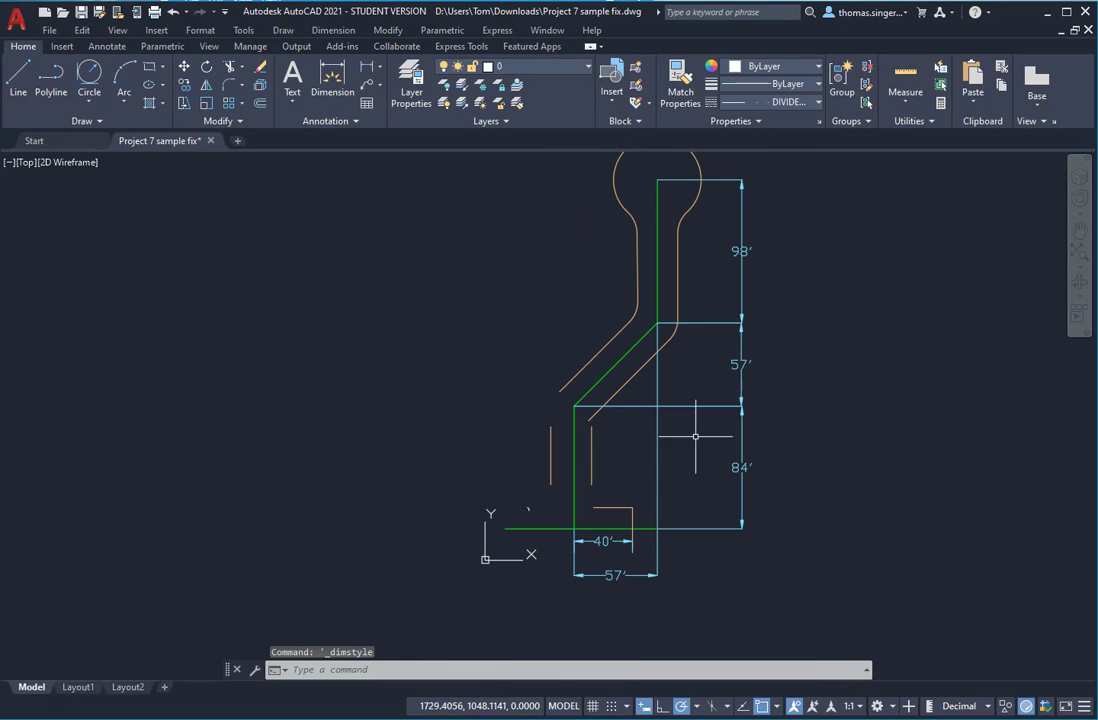
middle_drag(698, 465, 765, 357)
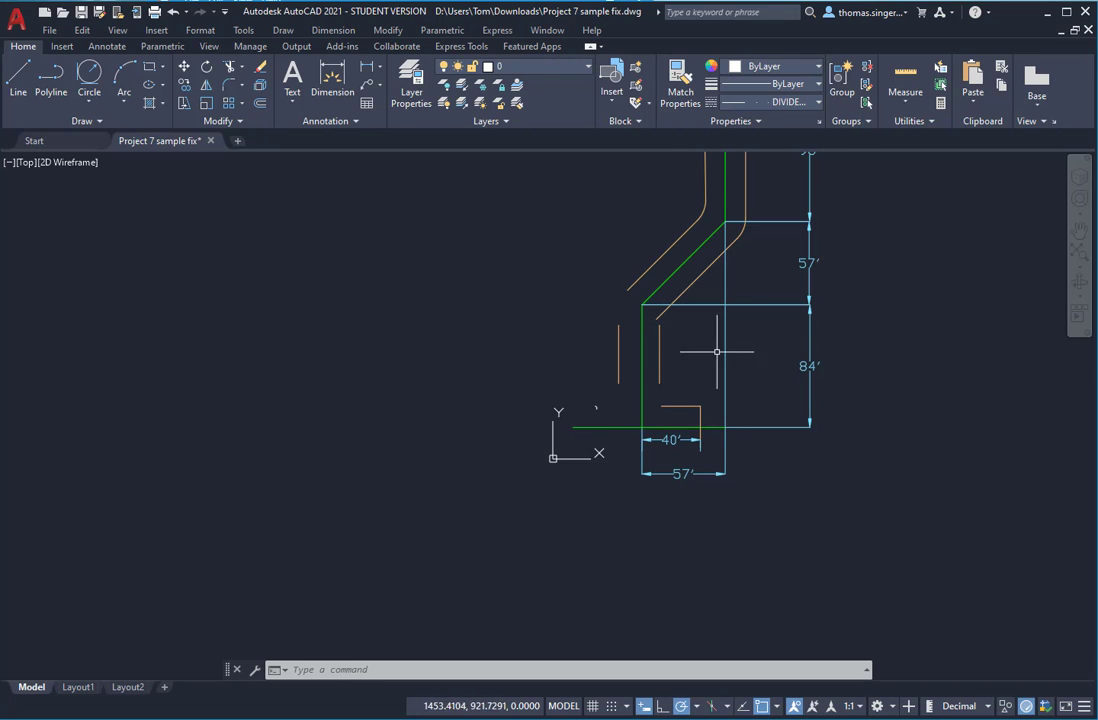
scroll(652, 358, up, 5)
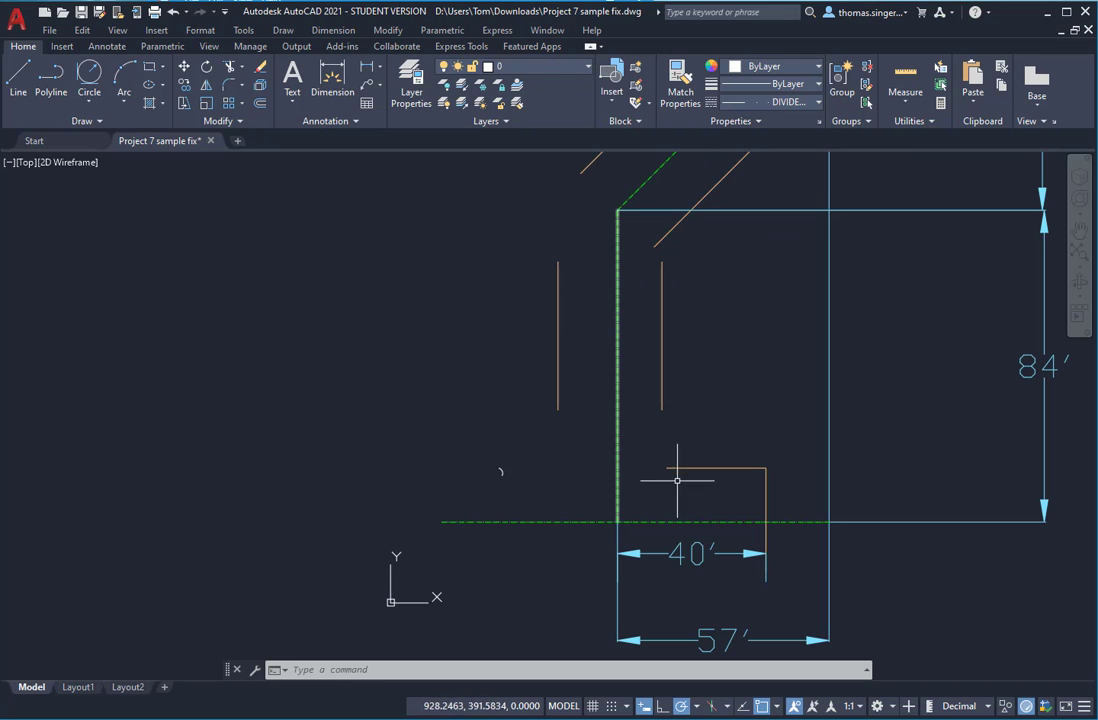
scroll(629, 425, up, 5)
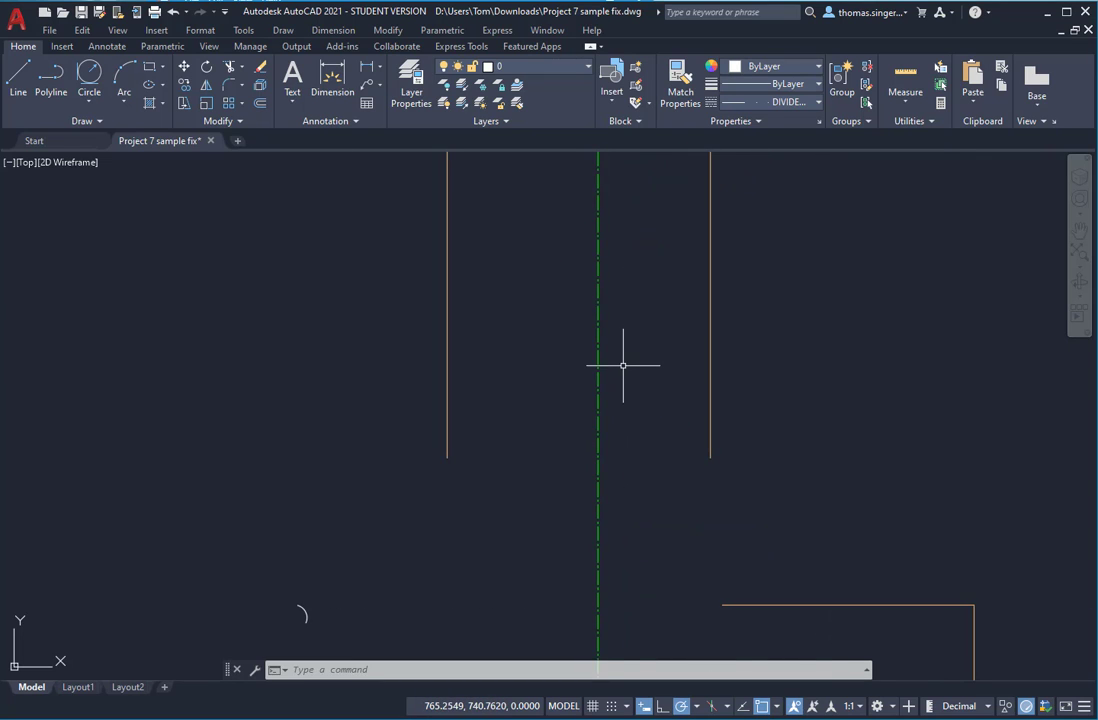
scroll(622, 366, down, 6)
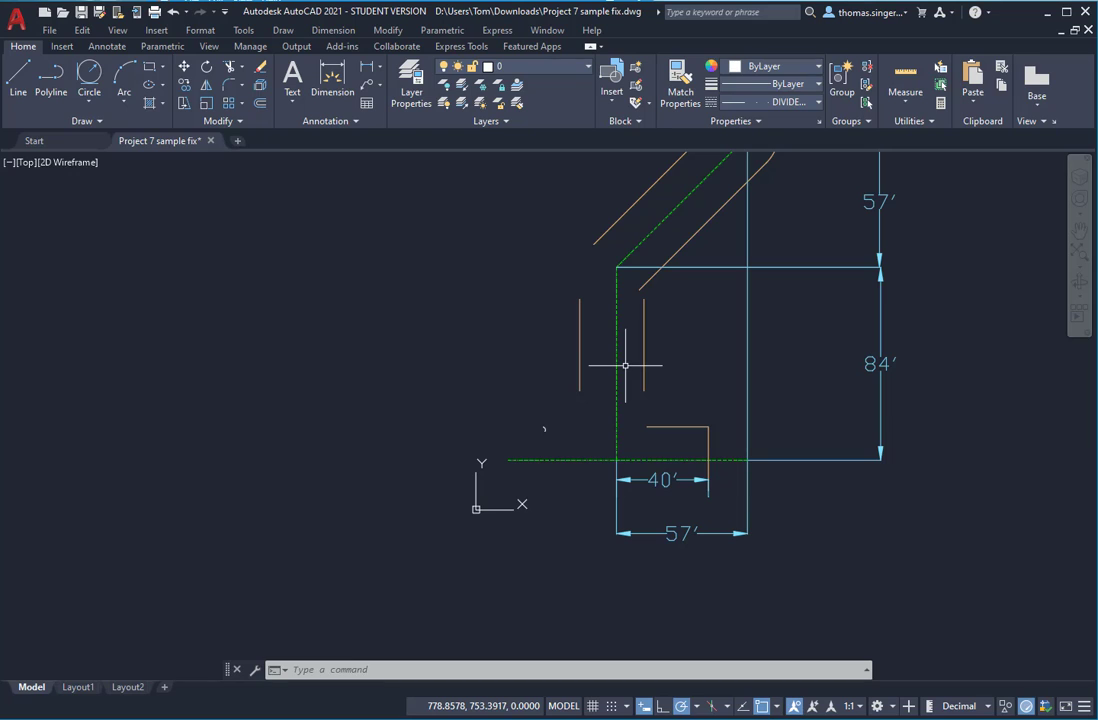
text(LTSCA)
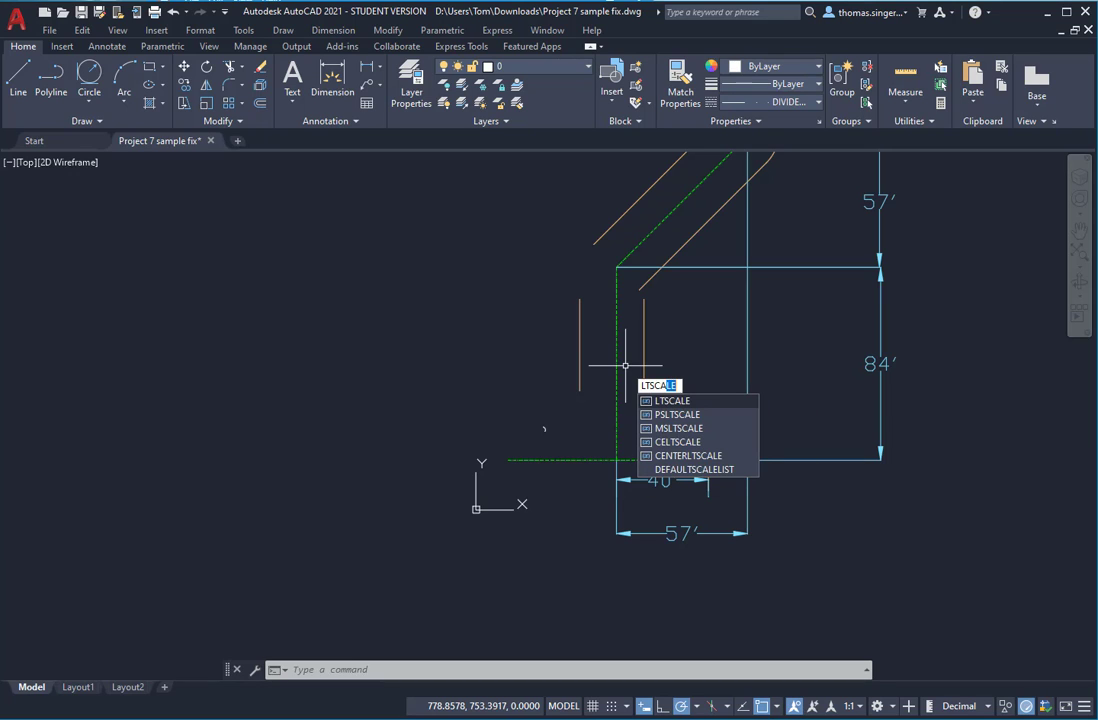
text(LE)
key(Return)
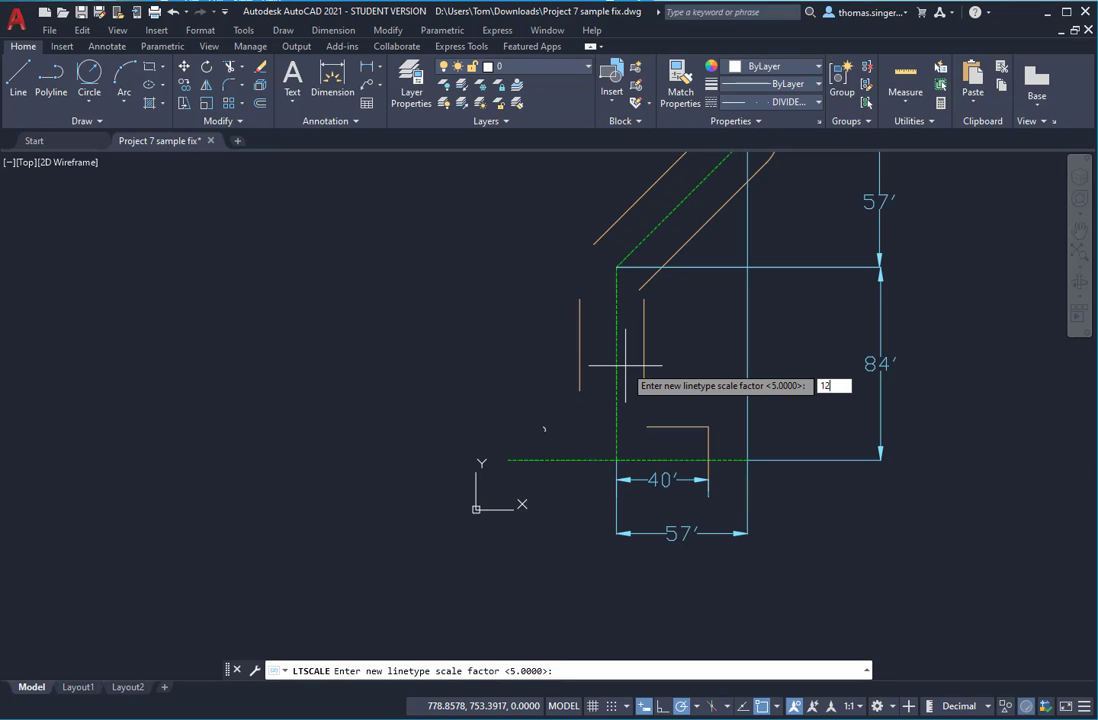
key(Return)
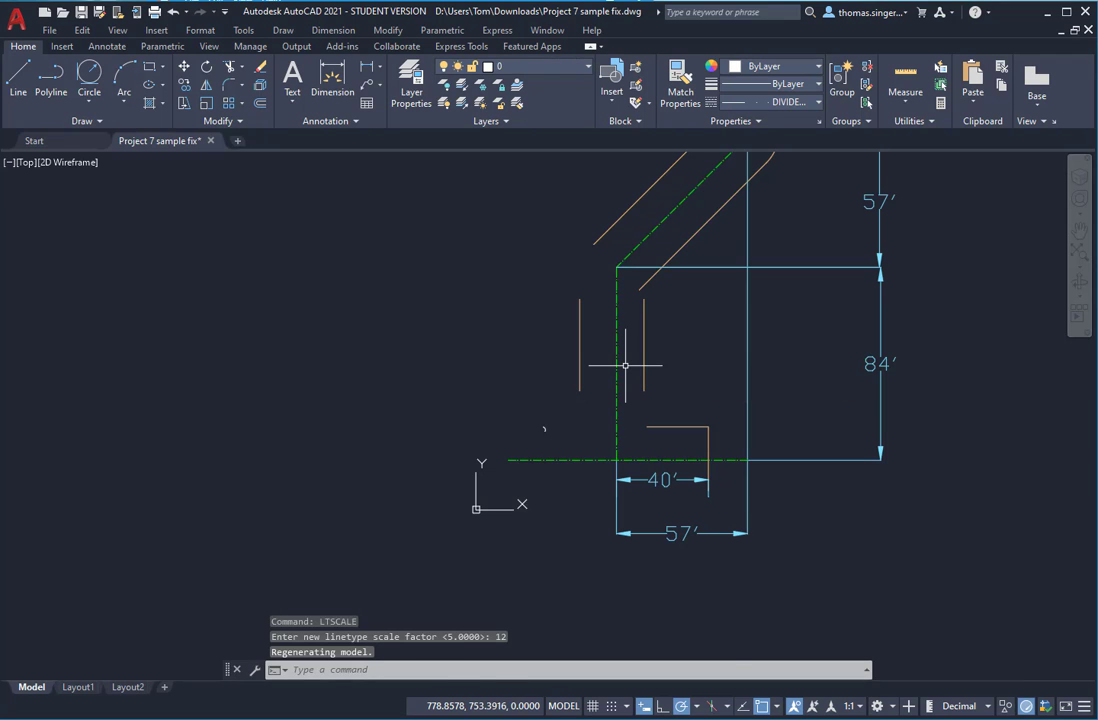
Step: Set the current object linetype to ByLayer instead of the DIVIDEX2 override
scroll(625, 366, up, 4)
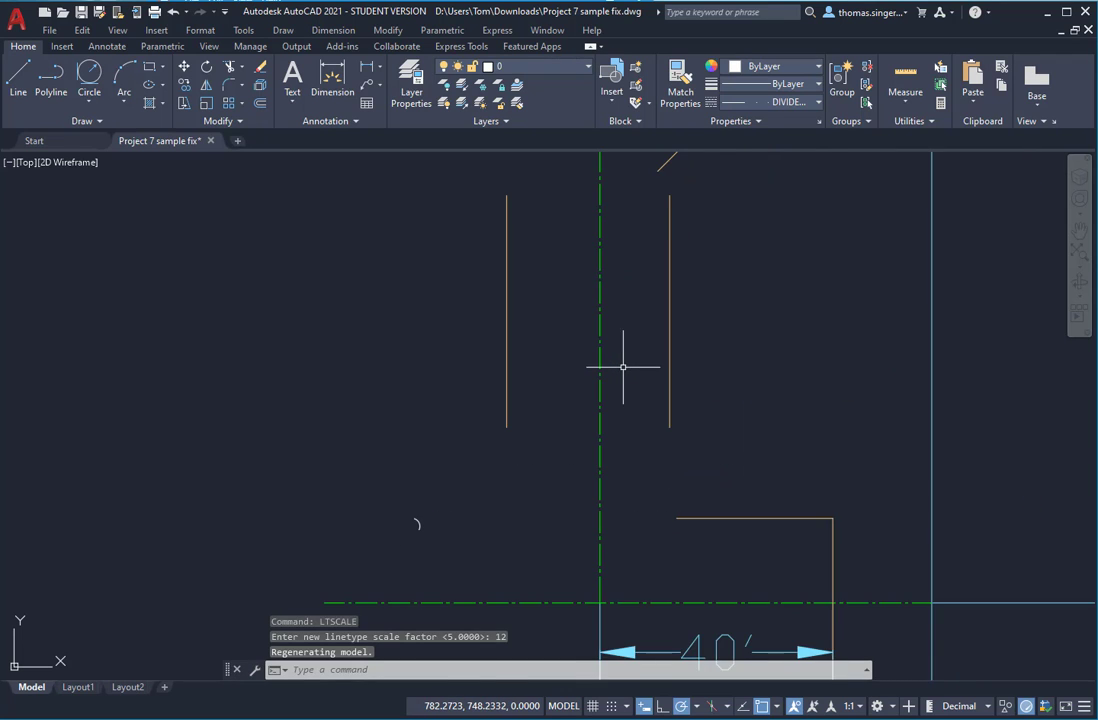
scroll(624, 367, down, 5)
scroll(620, 370, up, 8)
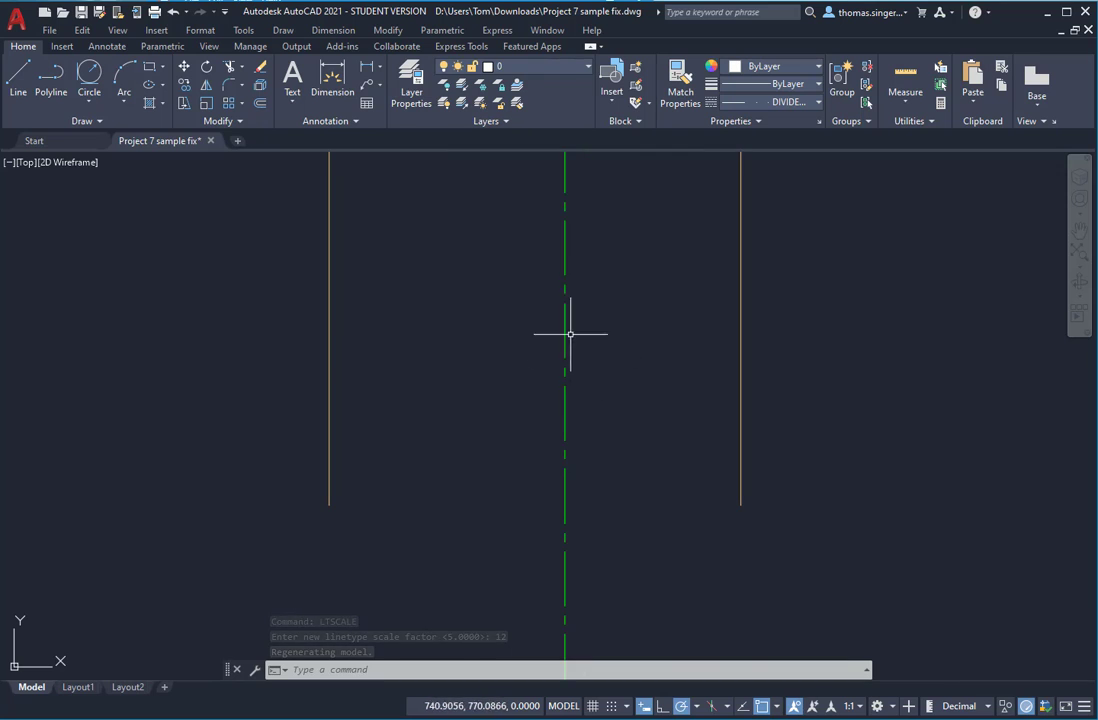
scroll(578, 368, down, 4)
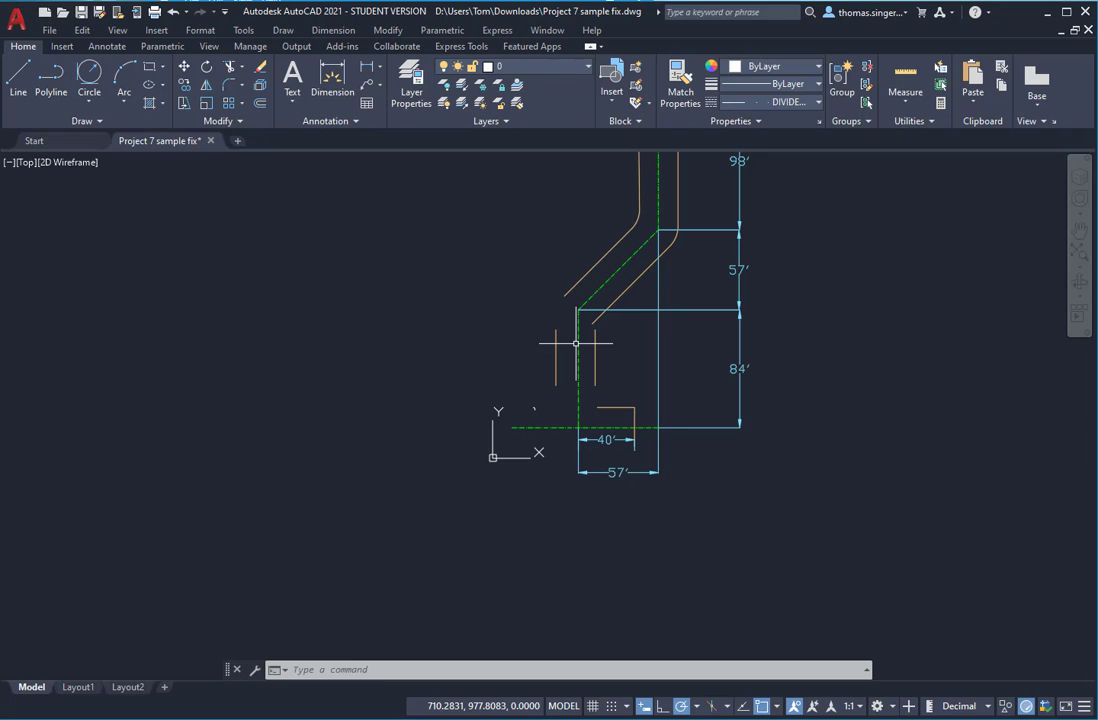
click(737, 160)
click(805, 102)
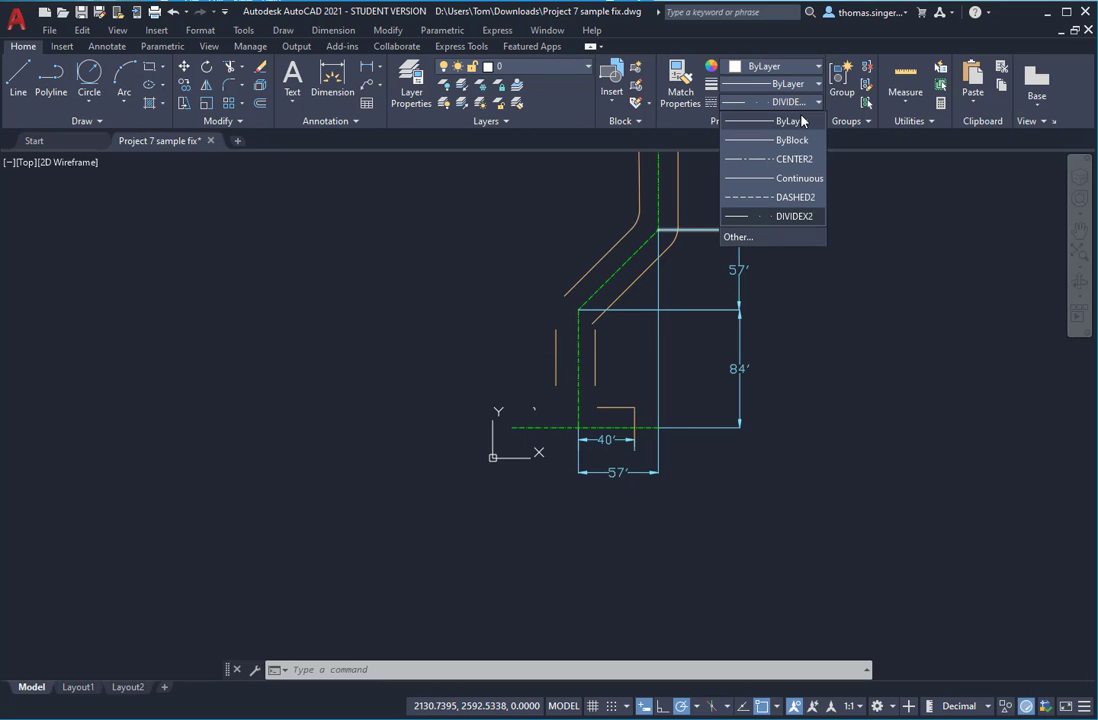
click(799, 120)
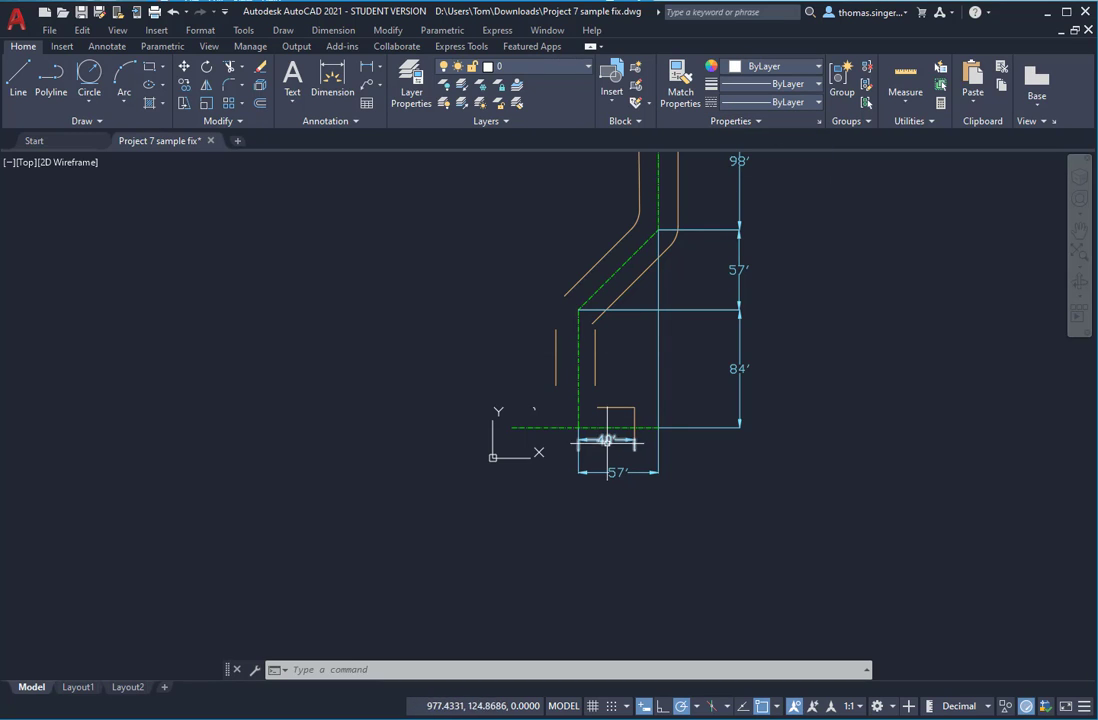
Step: Erase the small stray white arc beside the lower end of the vertical centerline, above the horizontal centerline
scroll(527, 417, up, 7)
click(597, 335)
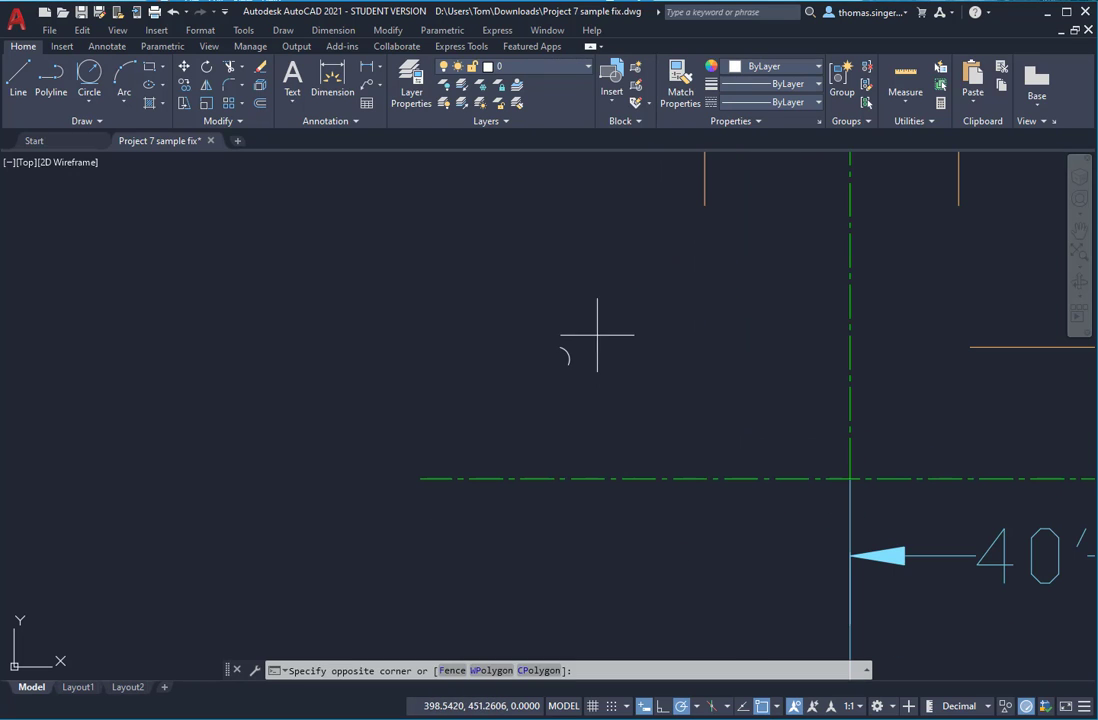
click(546, 370)
key(Delete)
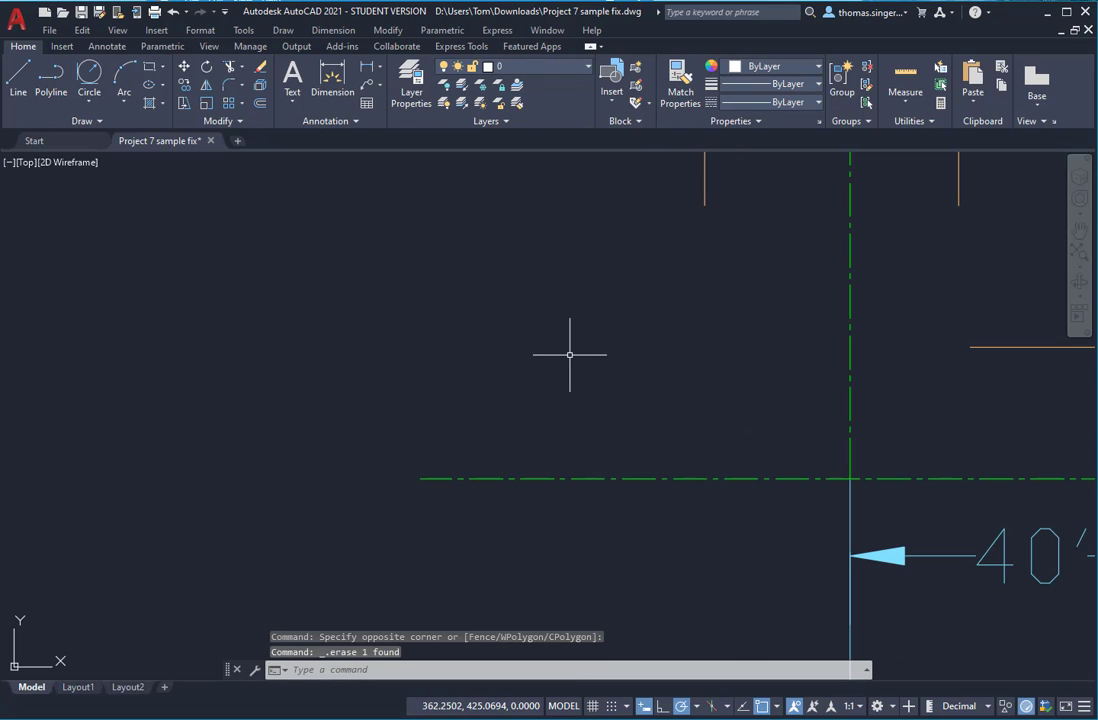
Step: Erase the small white leader annotation extending from the circle at the upper end of the profile
scroll(569, 354, down, 5)
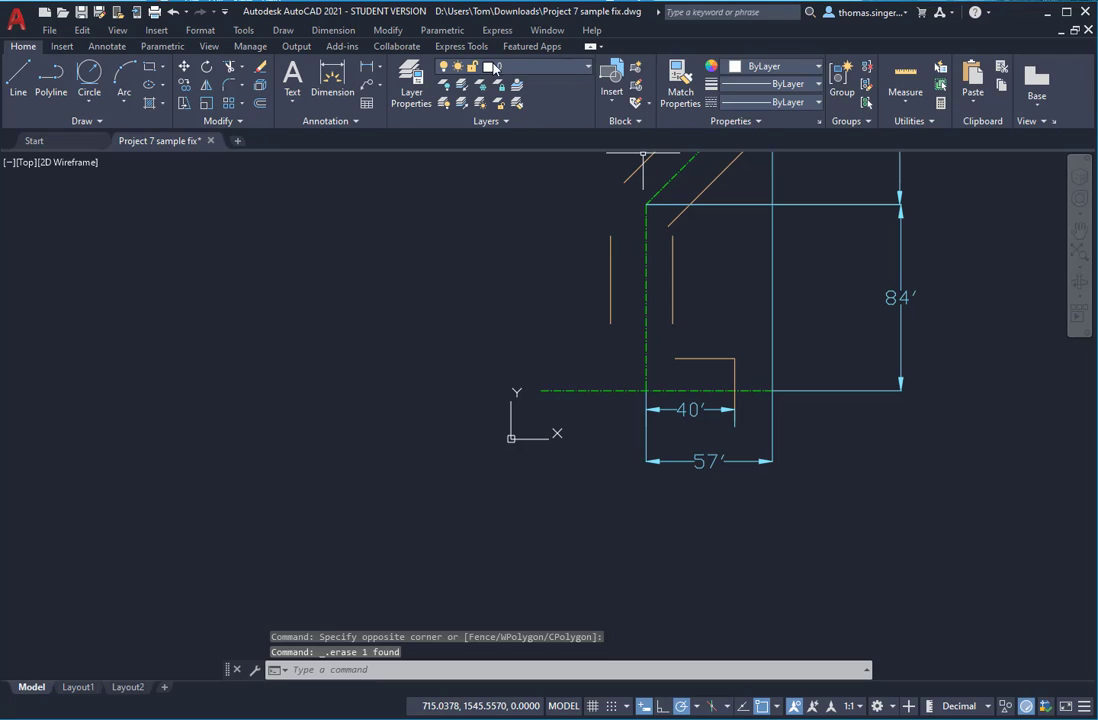
click(494, 67)
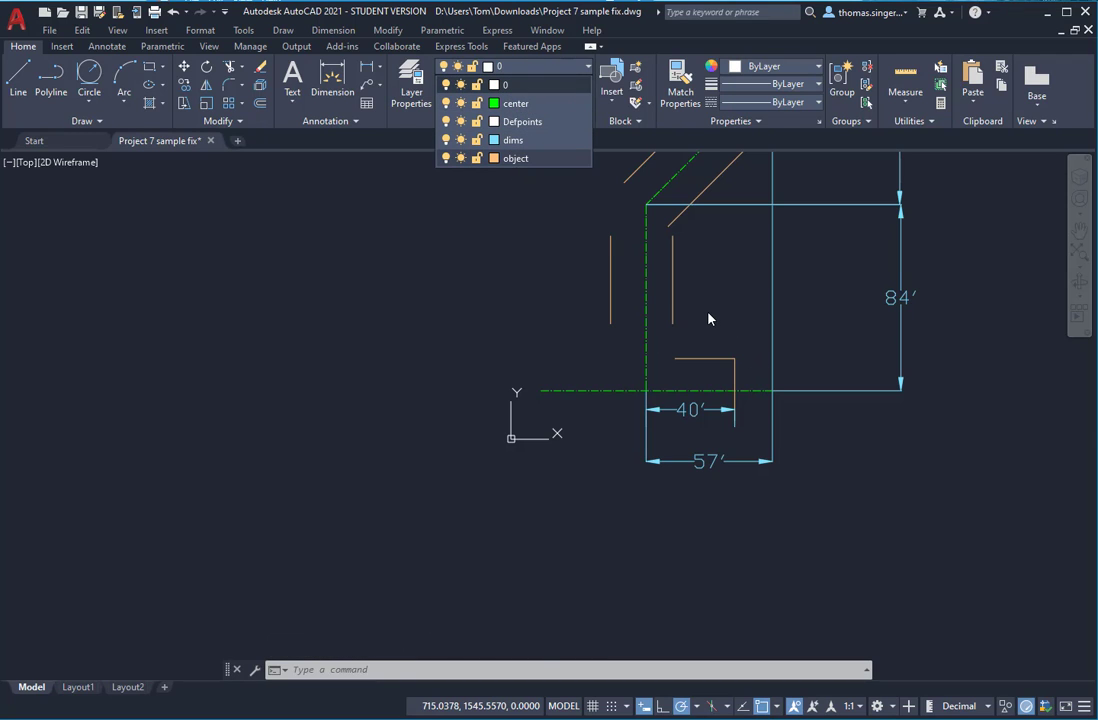
scroll(772, 286, down, 4)
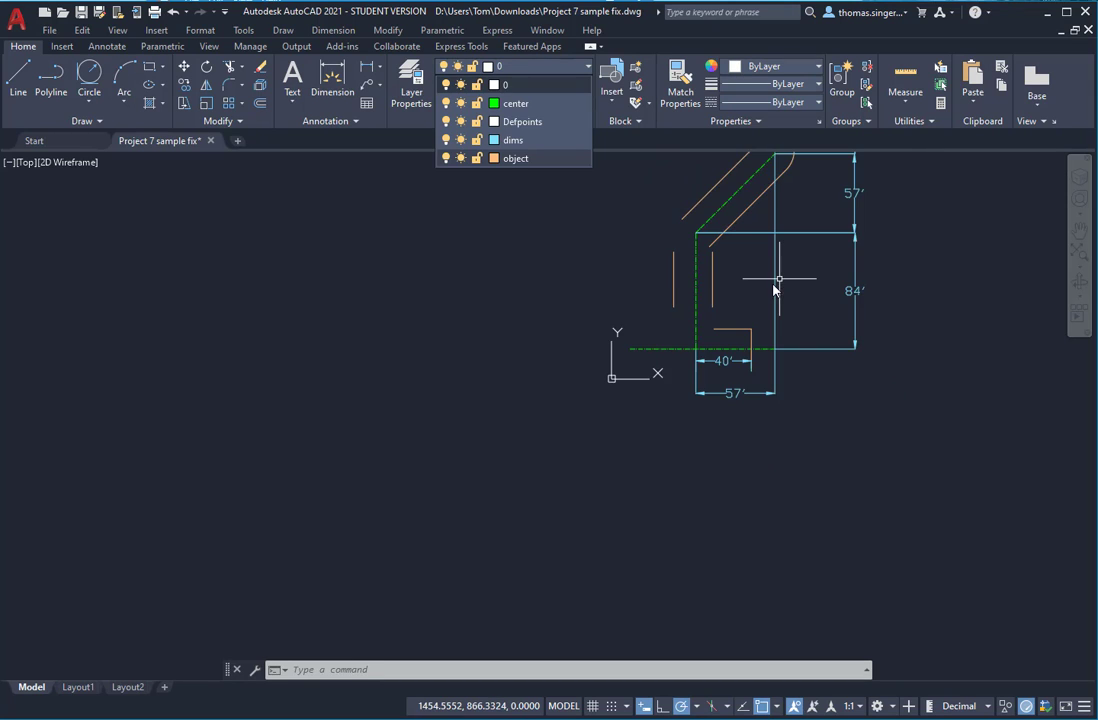
click(797, 280)
mouse_move(793, 288)
middle_down()
mouse_move(759, 331)
mouse_move(662, 402)
middle_up()
click(657, 184)
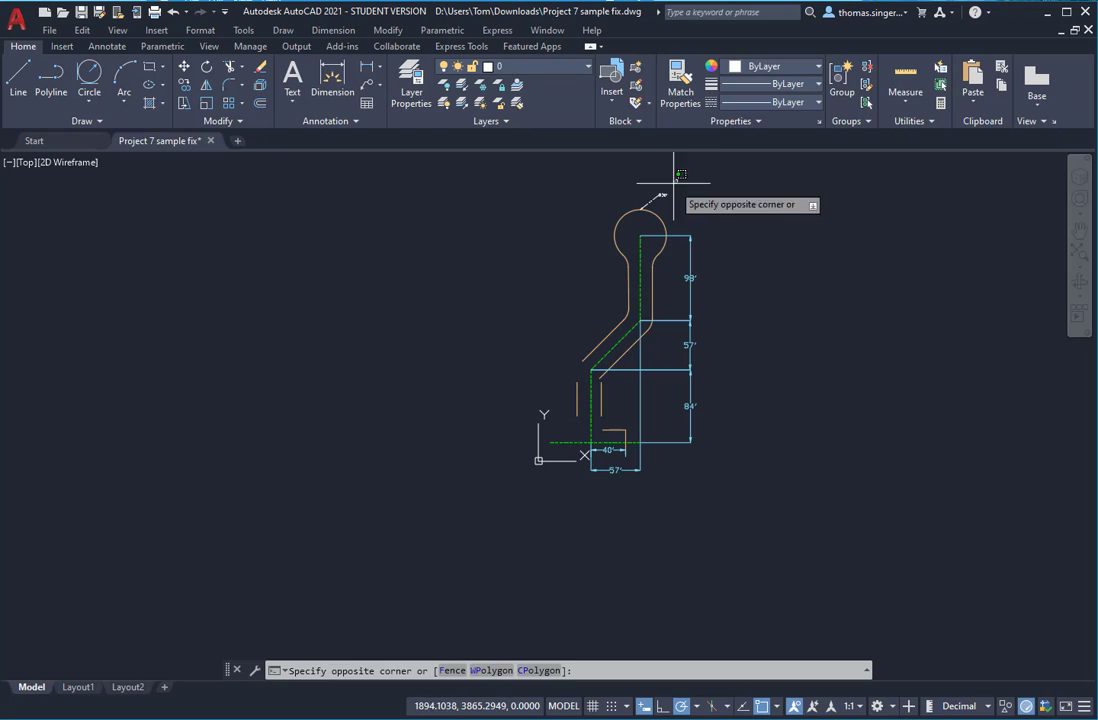
click(640, 198)
key(Delete)
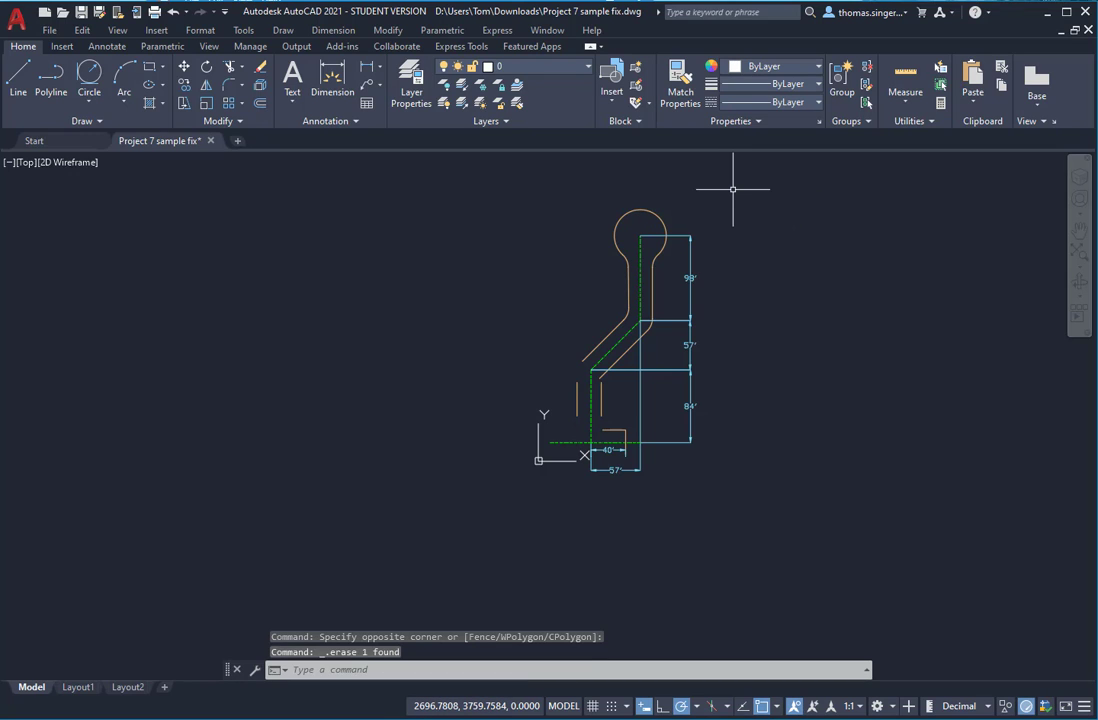